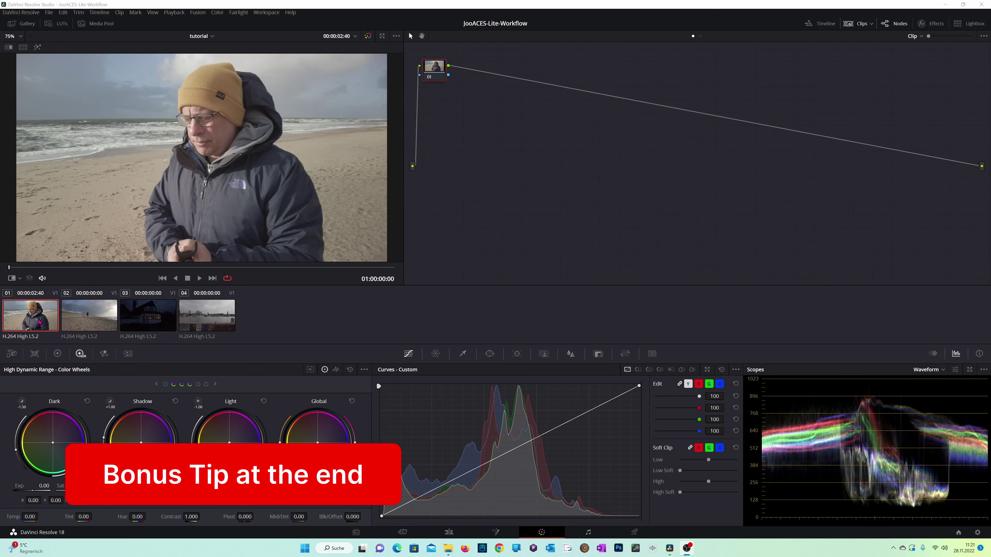
Look through the four timeline clips and return to the first one, the man on the beach.
click(80, 320)
key(Down)
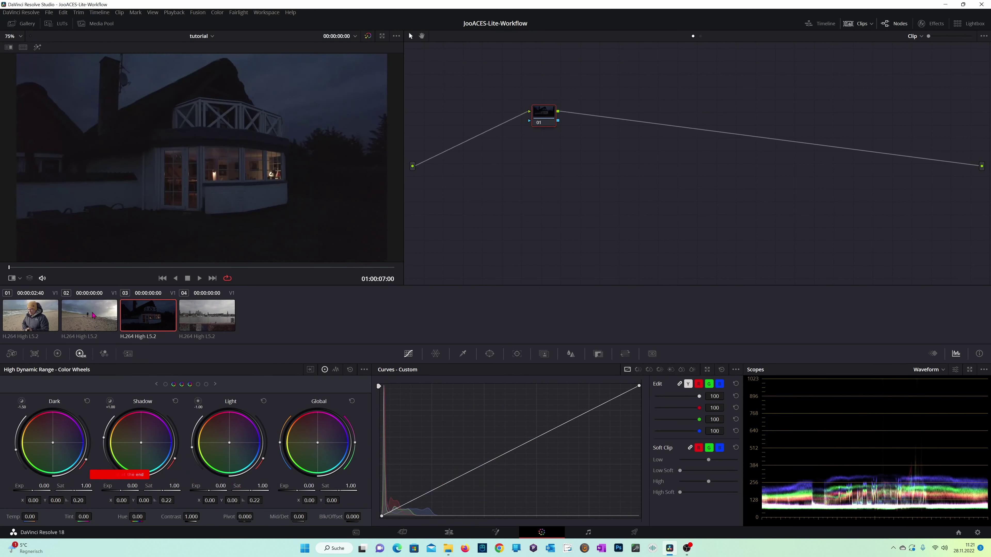
key(Up)
key(Up)
key(Down)
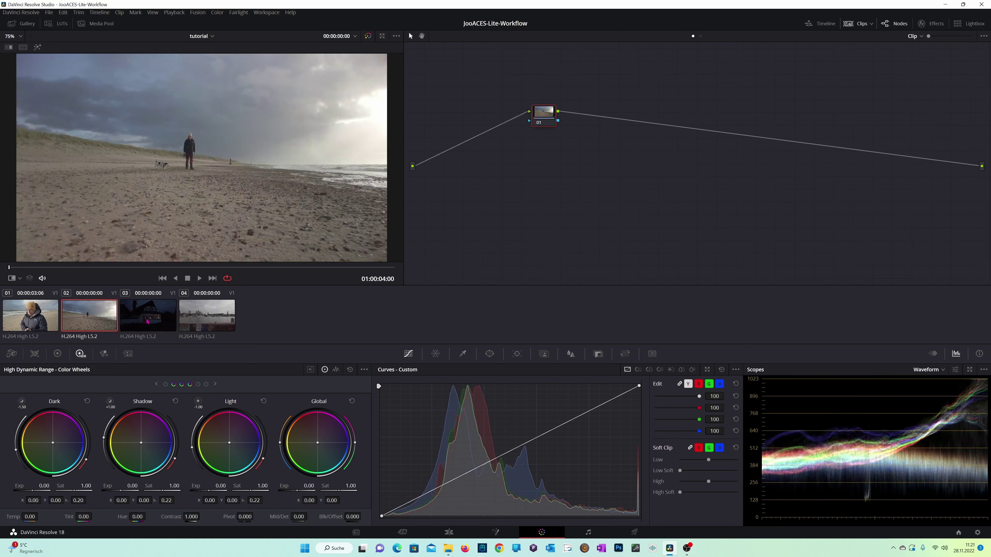
click(148, 321)
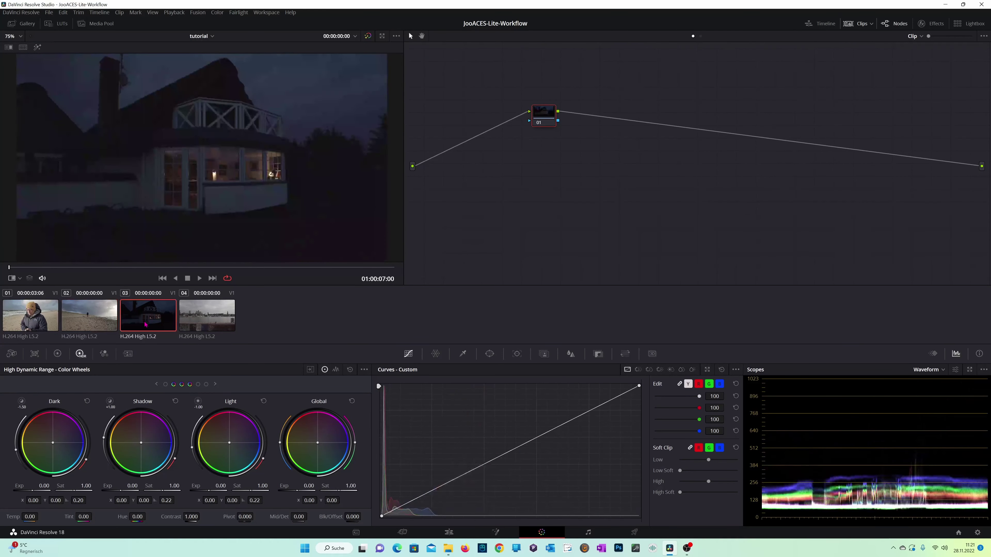
click(202, 328)
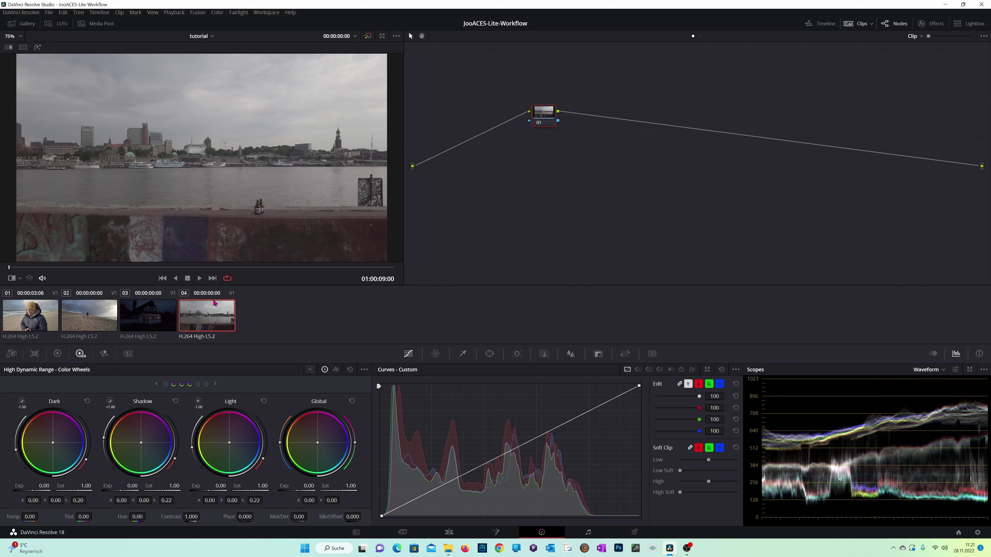
click(54, 313)
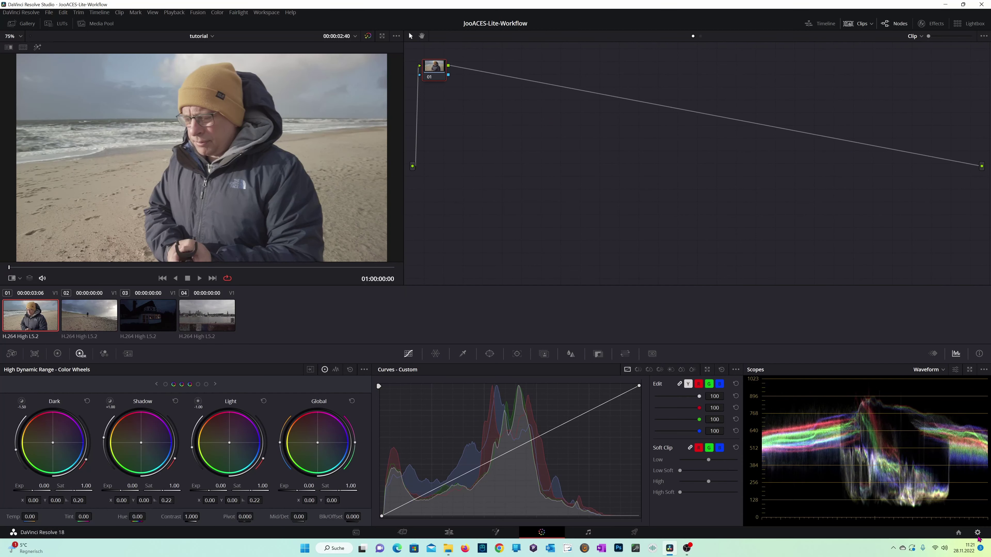
Review the project's color management settings without changing them.
click(968, 536)
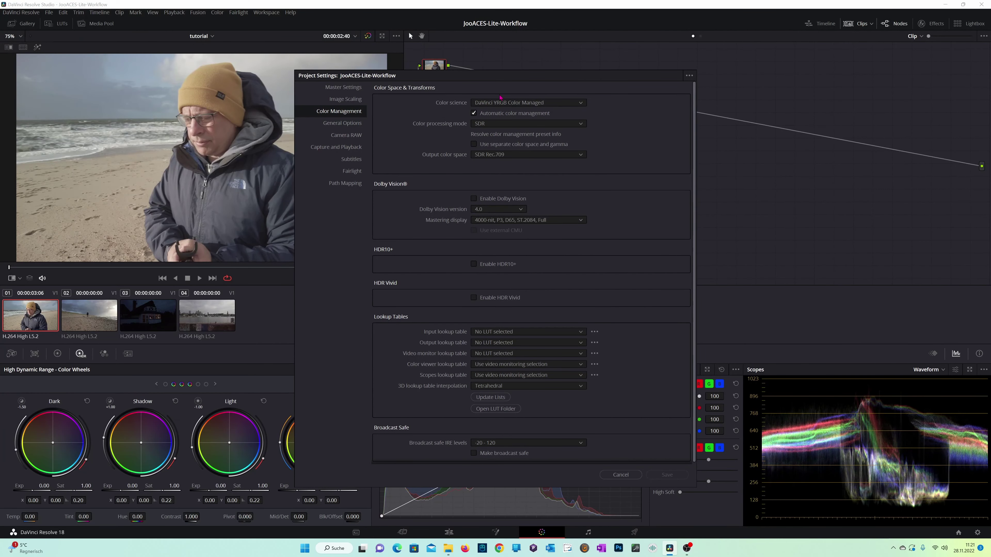
click(614, 474)
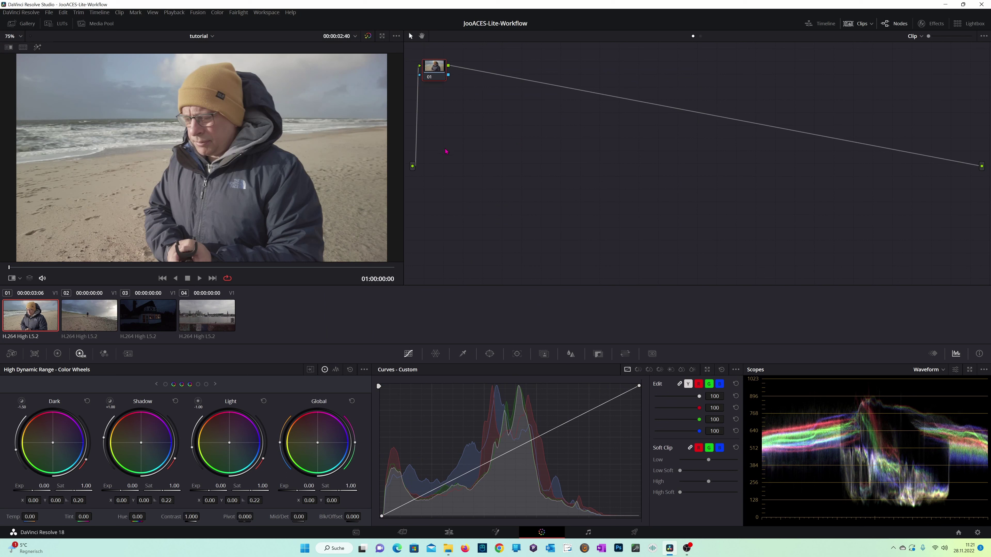
Nudge node 01 slightly lower and add three serial nodes after it to form the first row.
drag(433, 72, 437, 80)
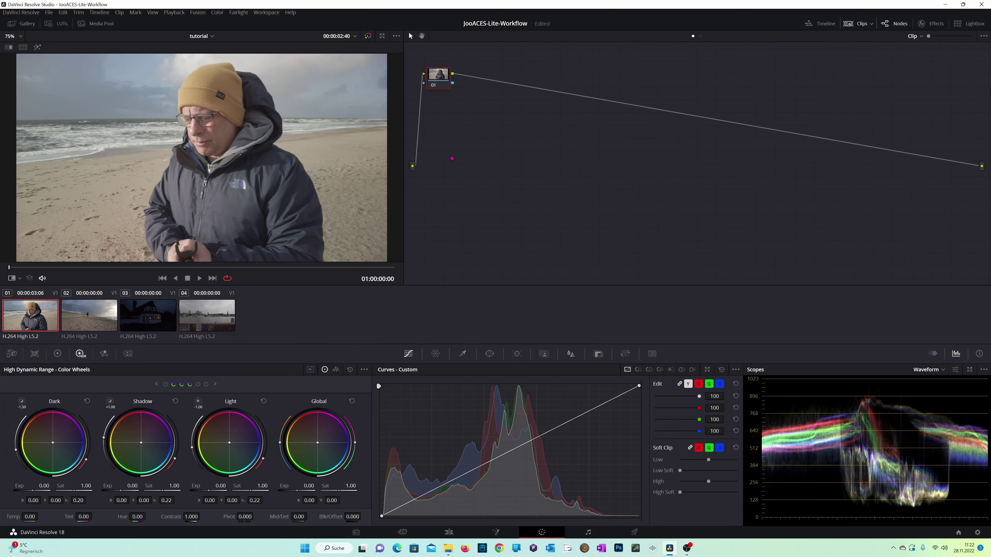
key(alt+s)
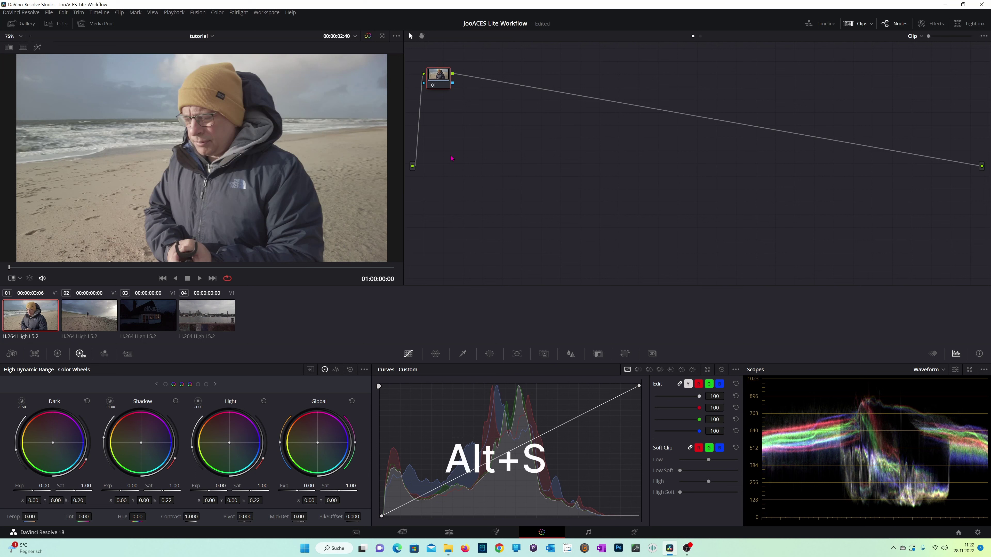
key(alt+s)
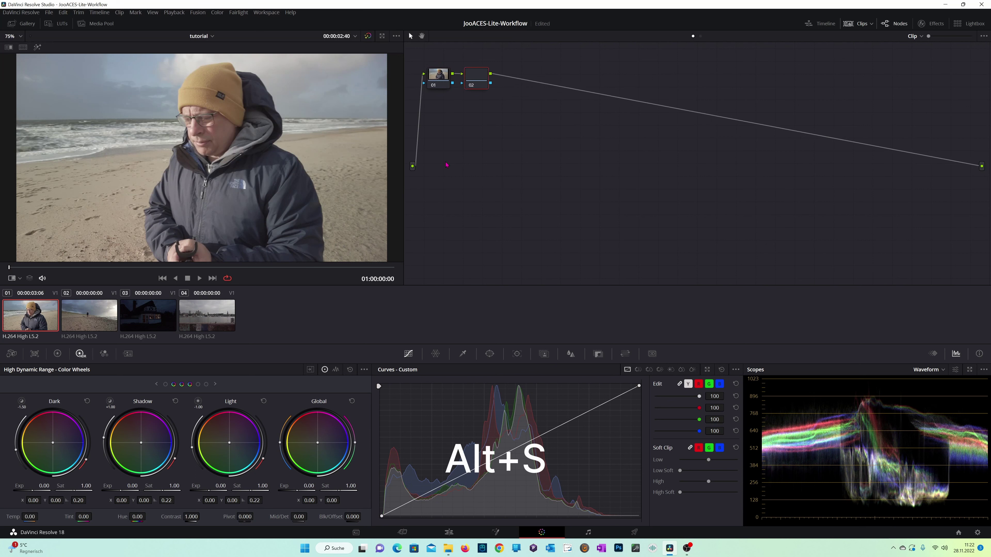
key(alt+s)
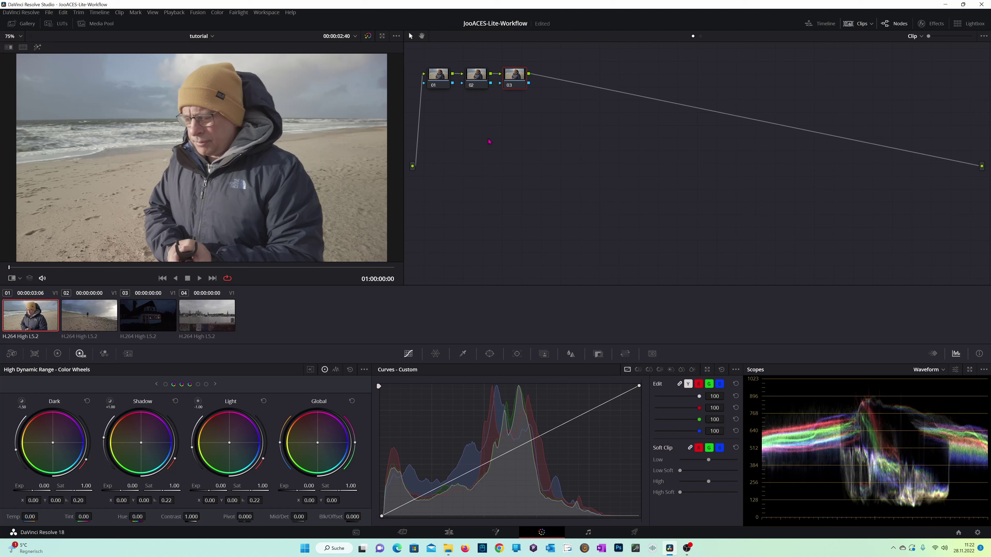
key(alt+s)
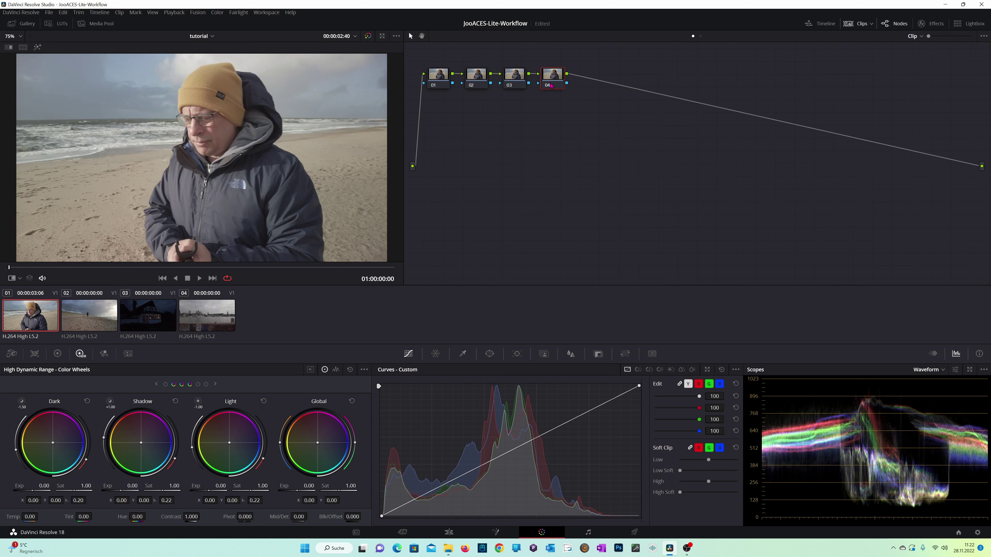
Add serial nodes 05, 06 and 07, arranging them as a second row beneath the first.
key(alt+s)
drag(589, 84, 473, 120)
key(alt+s)
key(alt+s)
Add serial nodes 08, 09 and 10, arranging them as a third row of the node graph.
key(alt+s)
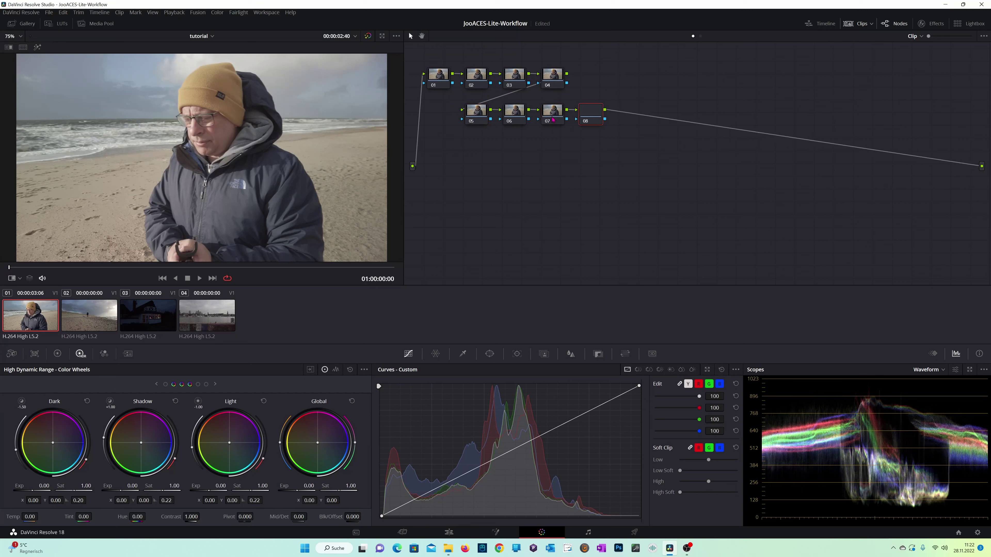
drag(589, 117, 468, 158)
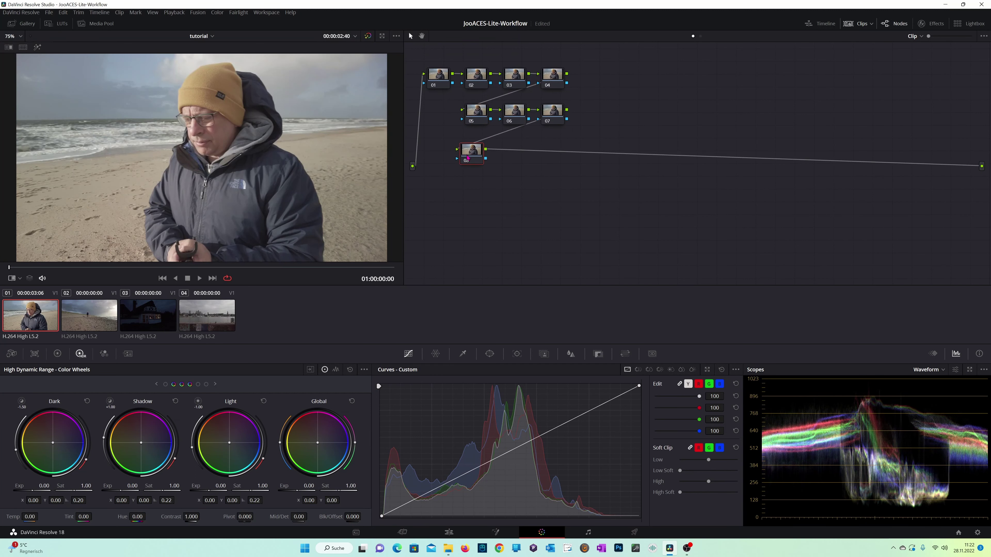
key(alt+s)
key(alt+s)
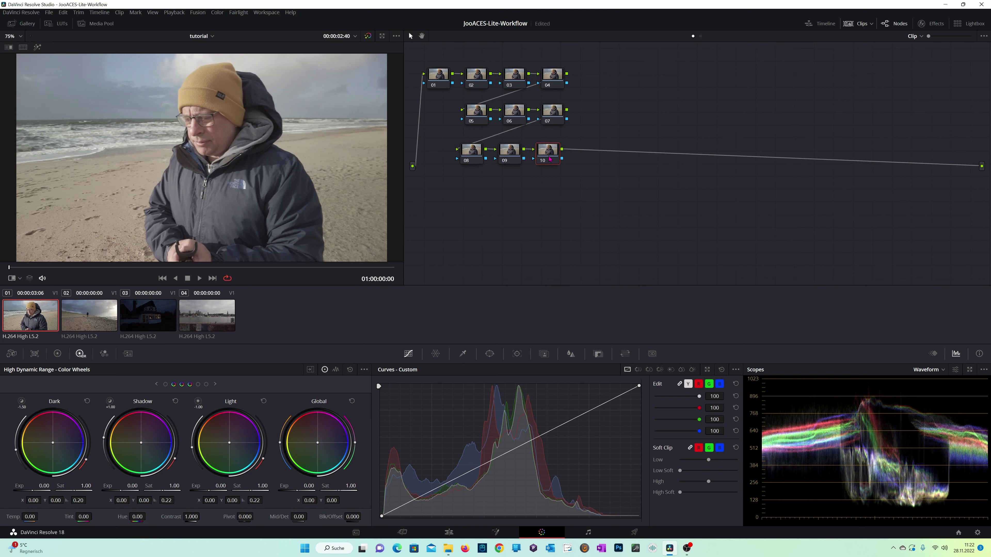
Add serial nodes 11 and 12 at the end of the chain, placed well apart from the rows near the graph's output.
key(alt+s)
drag(584, 163, 832, 237)
key(alt+s)
Label nodes 01, 02, 03, 11 and 12 as nr, Glow, cstin, CSTout and Lut.
click(437, 82)
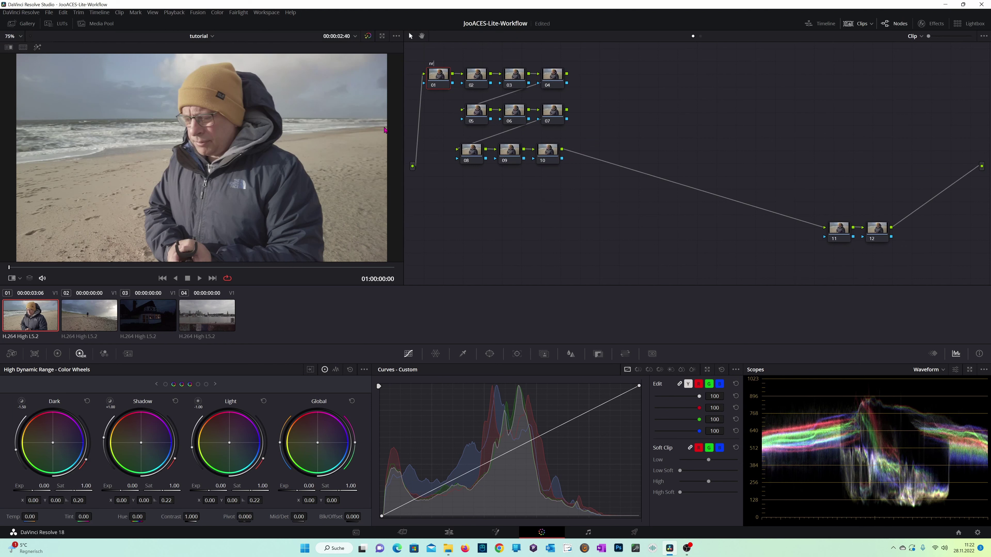
click(480, 76)
click(512, 82)
drag(839, 237, 828, 238)
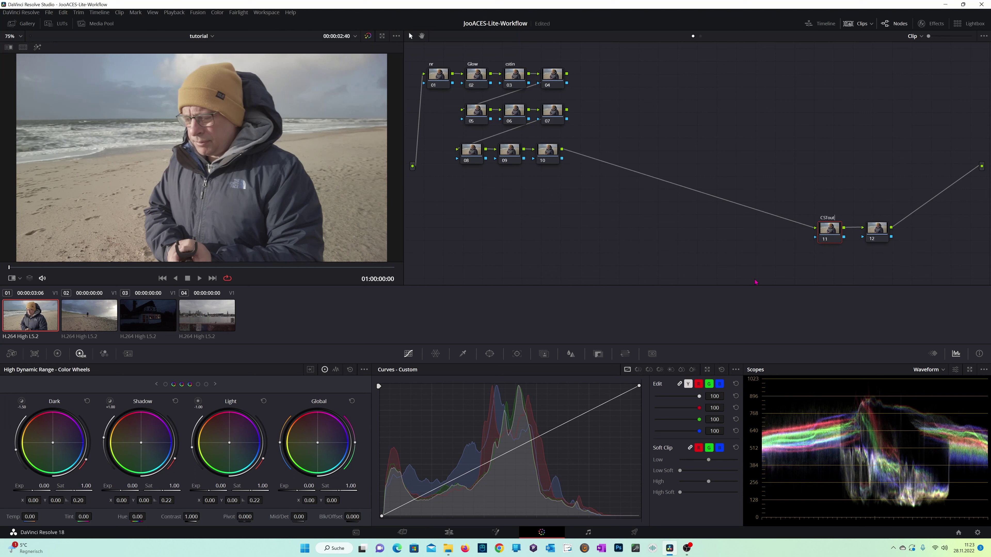
click(878, 234)
key(Return)
Search the effects library for "colo" and apply Color Space Transform to the cstin node.
click(513, 82)
click(931, 24)
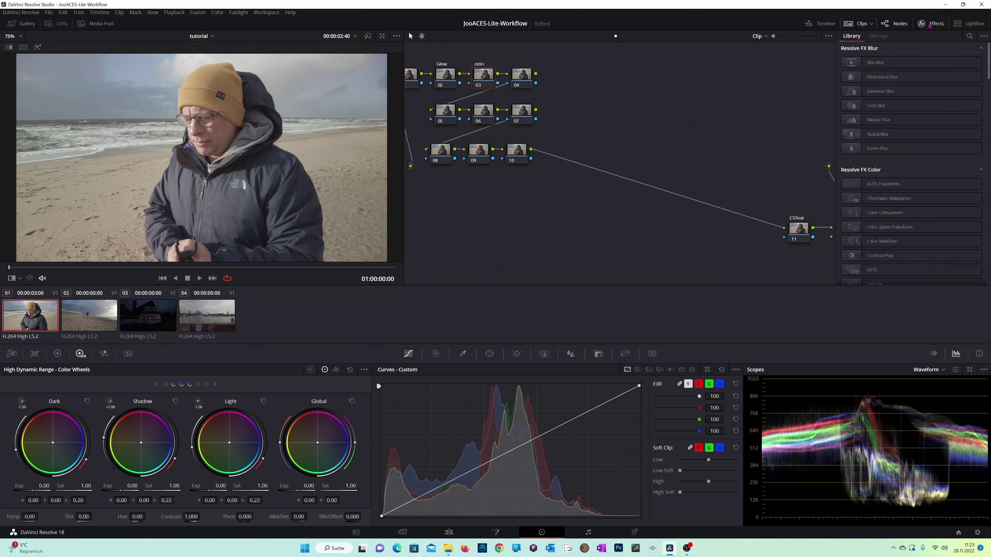
click(970, 36)
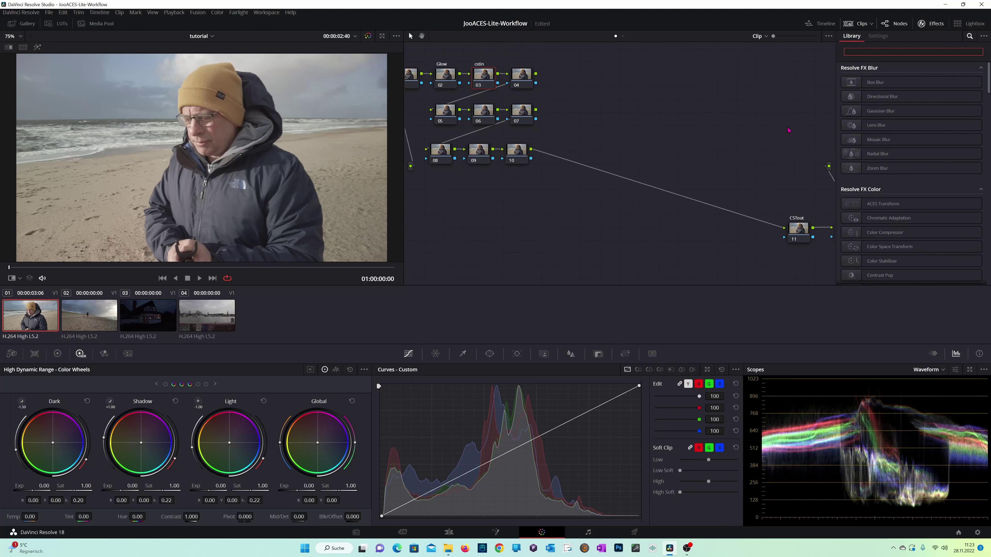
text(colo)
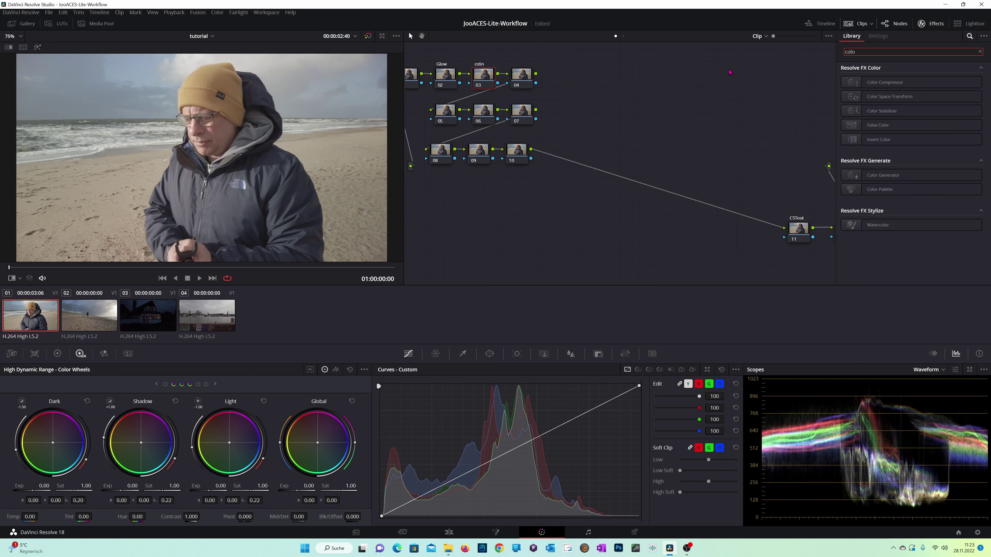
drag(864, 96, 481, 83)
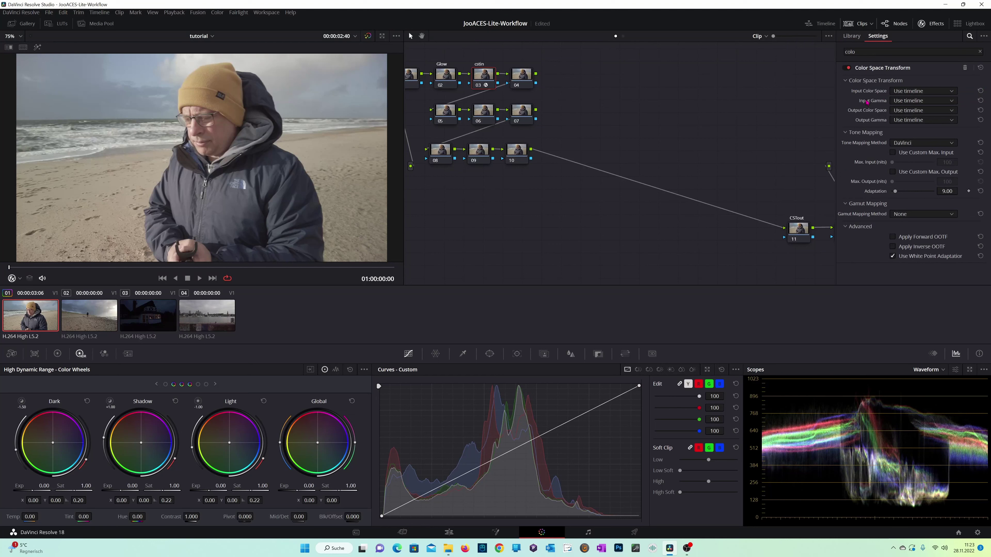
Set the cstin transform's output color space to ARRI Wide Gamut 3 and output gamma to ARRI LogC3.
click(898, 112)
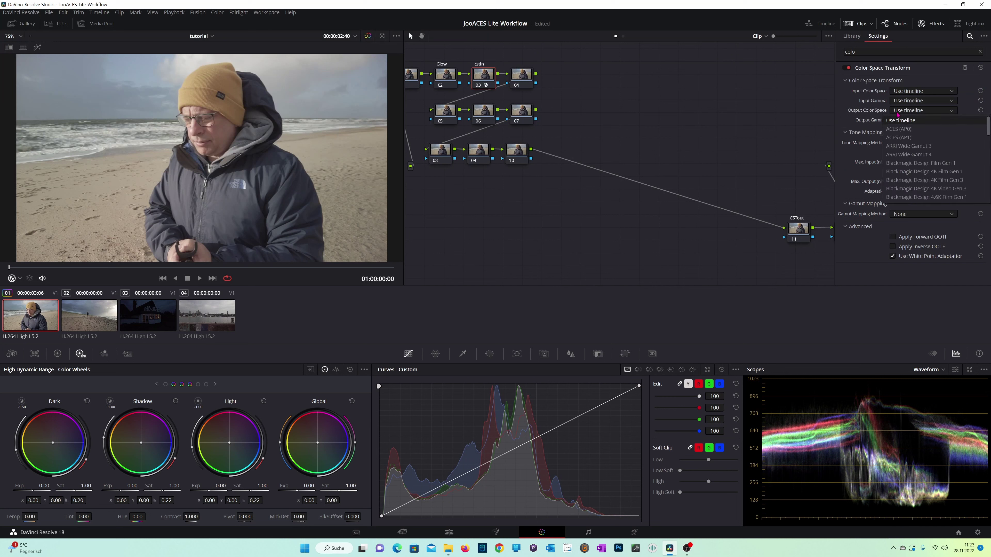
click(900, 146)
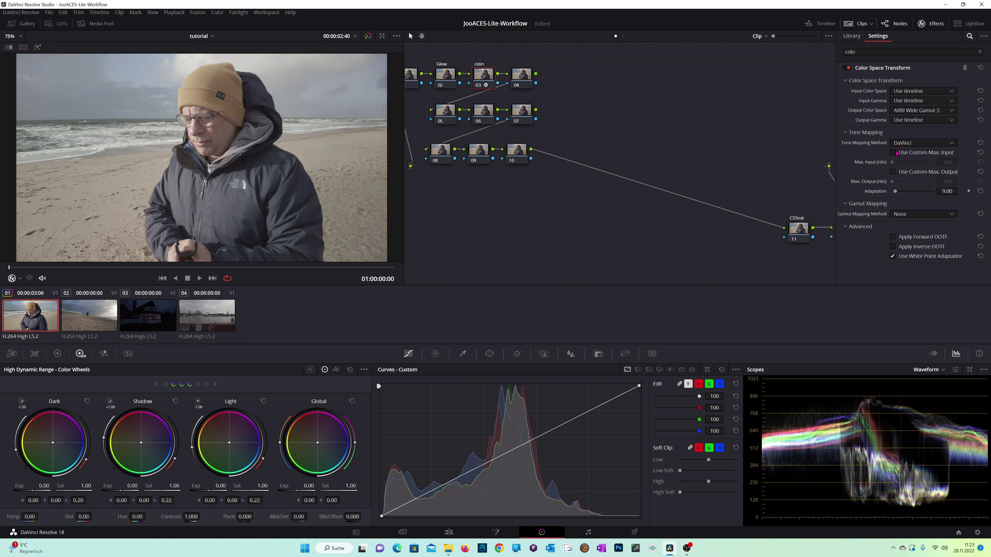
click(913, 121)
click(888, 167)
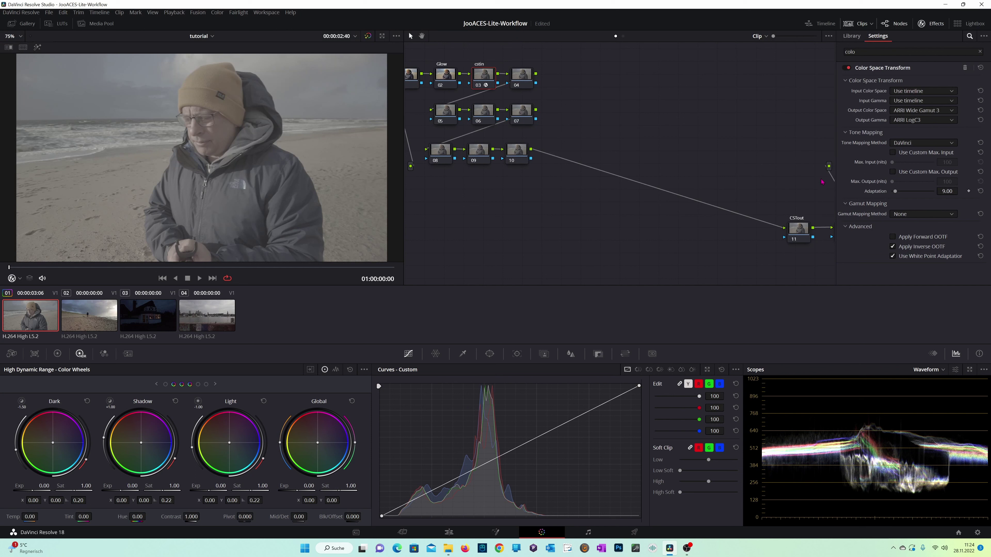
Apply Color Space Transform to the CSTout node with input color space ARRI Wide Gamut 3 and input gamma ARRI LogC3.
click(852, 36)
drag(870, 100, 798, 229)
click(922, 91)
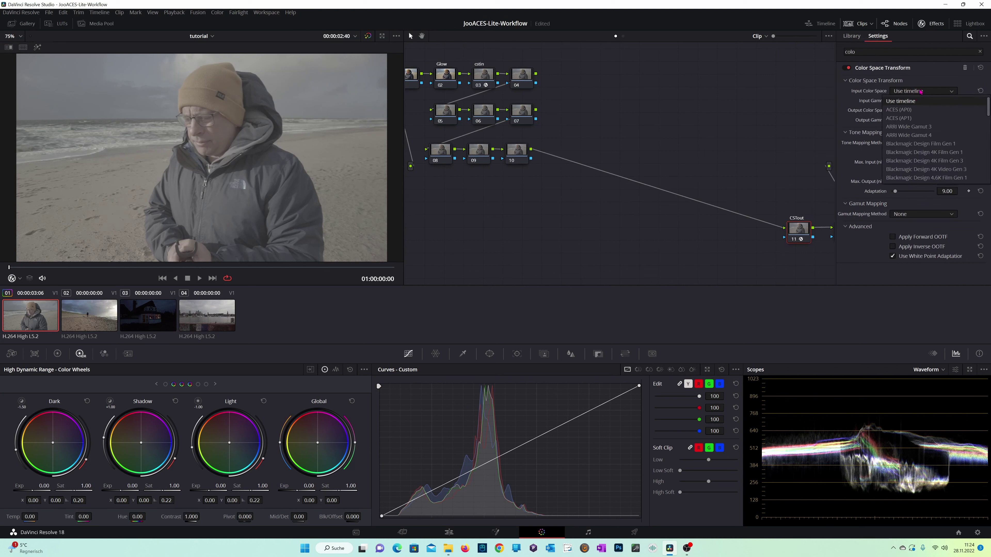
click(900, 126)
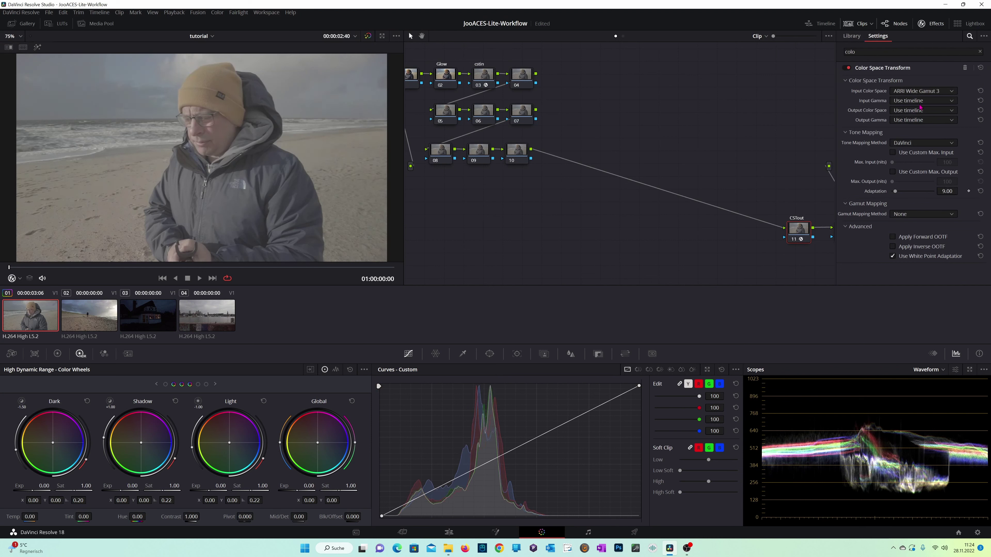
click(913, 101)
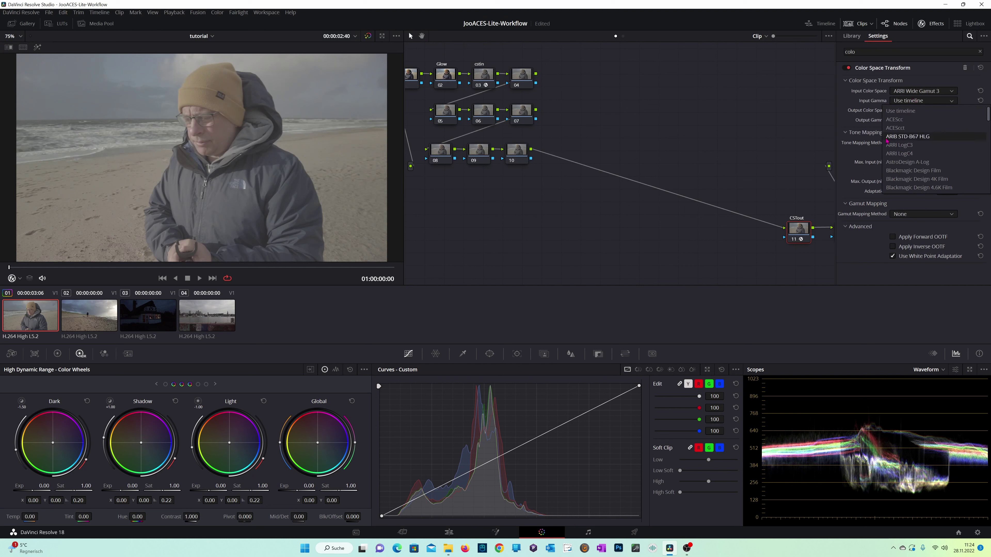
click(909, 145)
Set the CSTout transform's output color space to ARRI Wide Gamut 3 and output gamma to Cineon Film Log, and close the effects library.
click(914, 111)
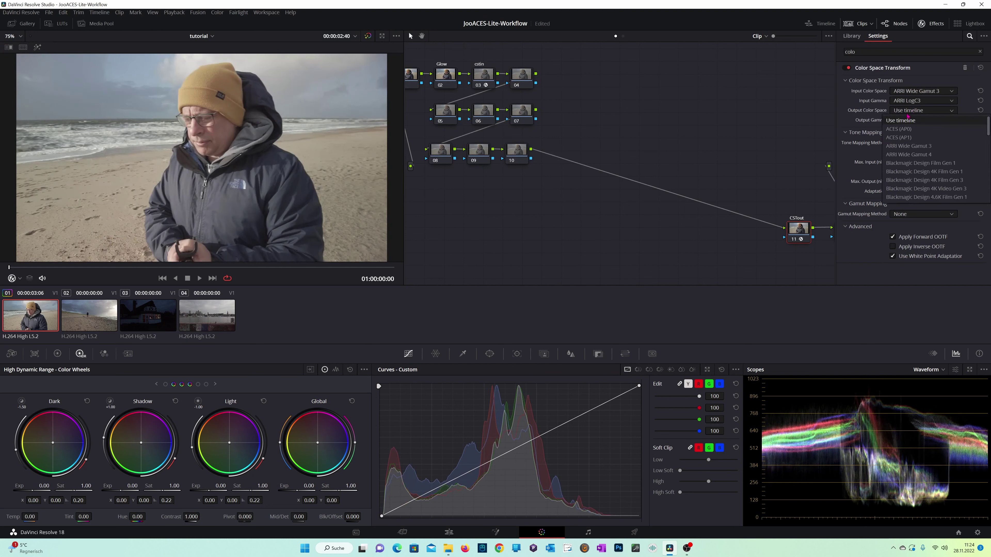
click(885, 146)
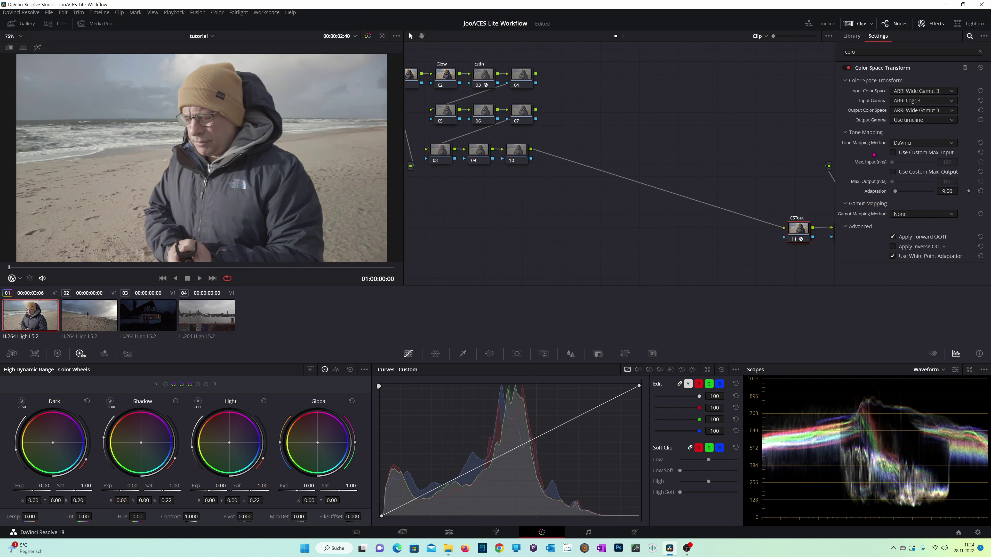
click(904, 121)
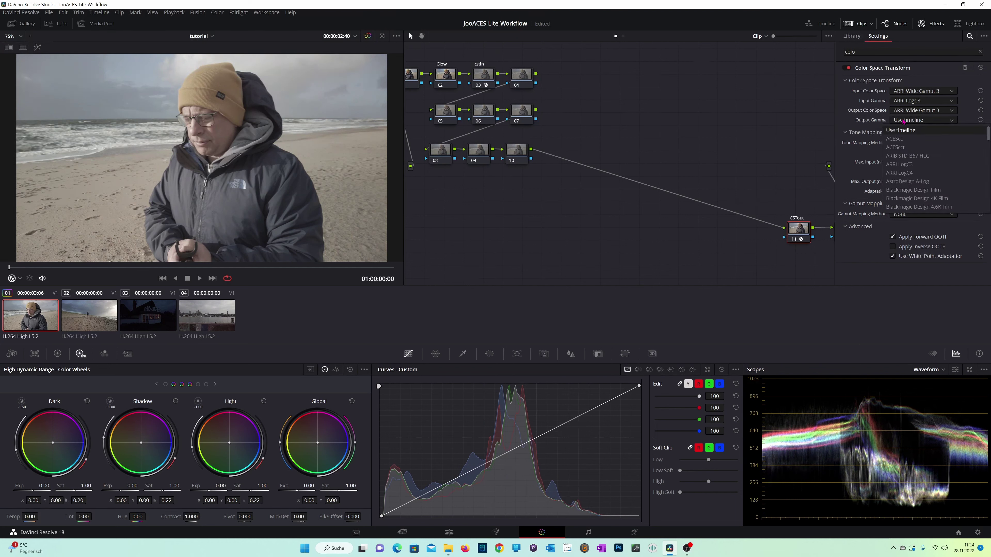
scroll(910, 141, down, 5)
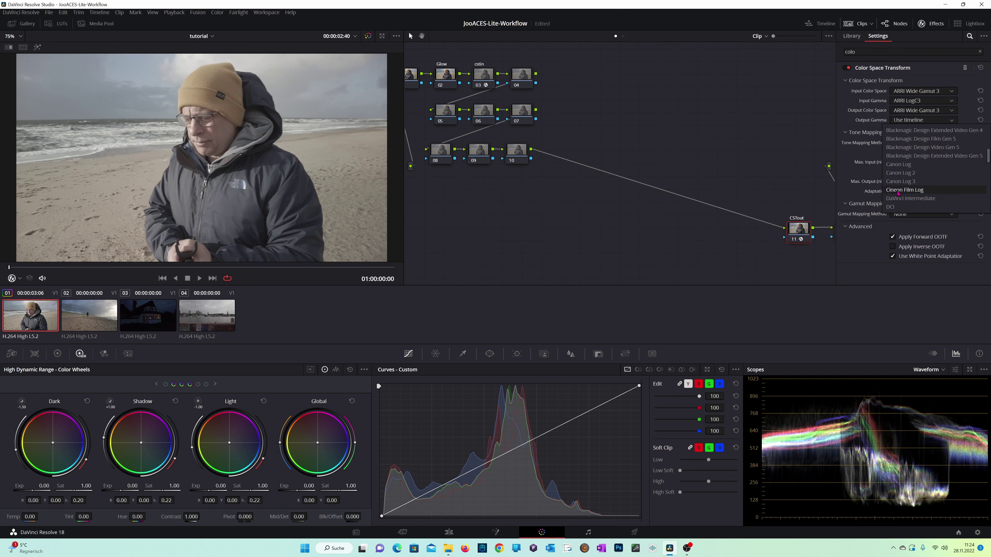
click(915, 191)
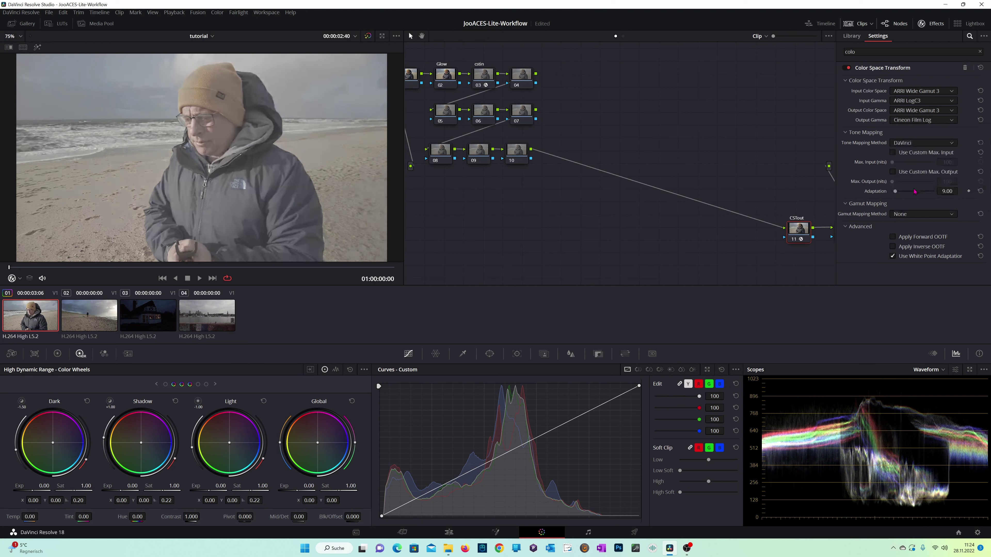
click(931, 23)
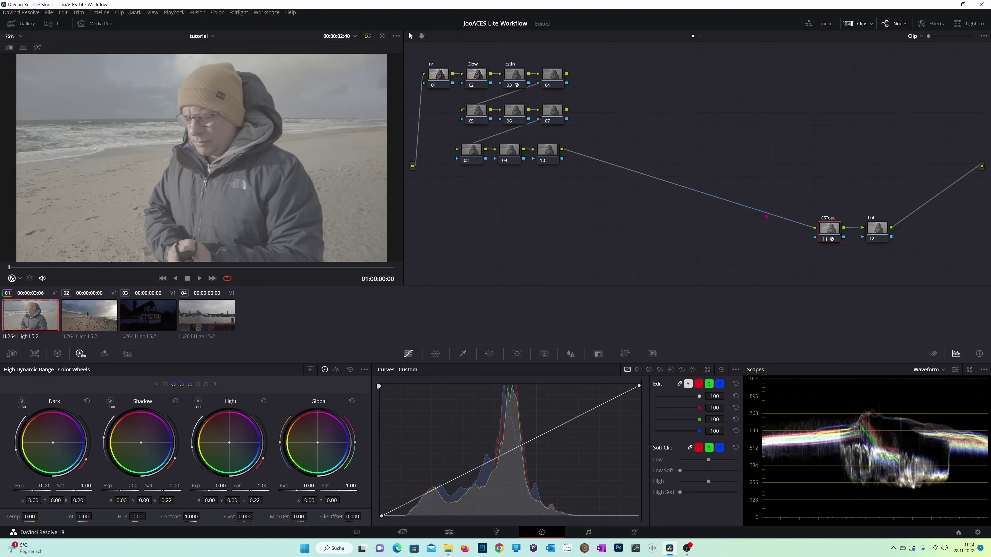
Apply the Film Looks LUT Rec709 Fujifilm 3513DI D55 to the Lut node and save the project.
click(880, 231)
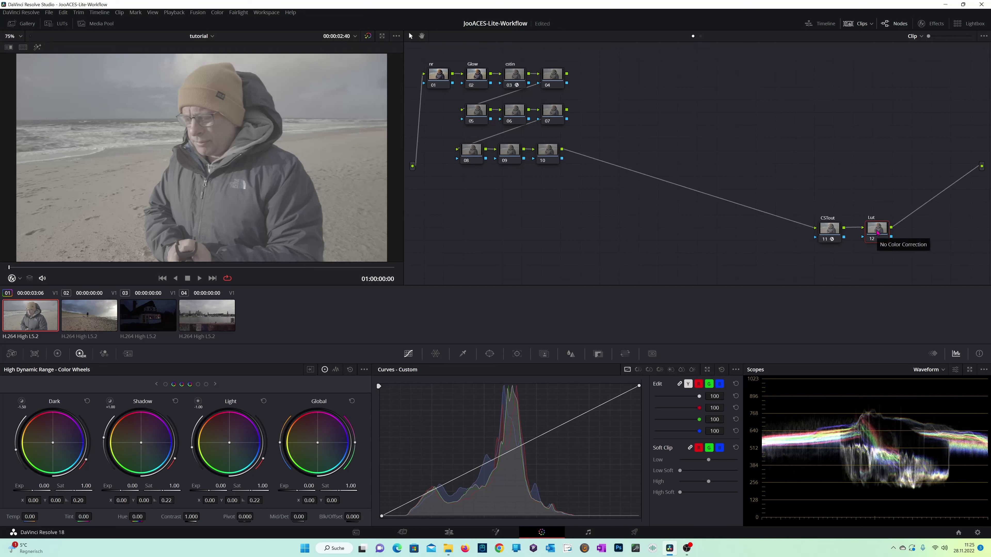
right_click(878, 233)
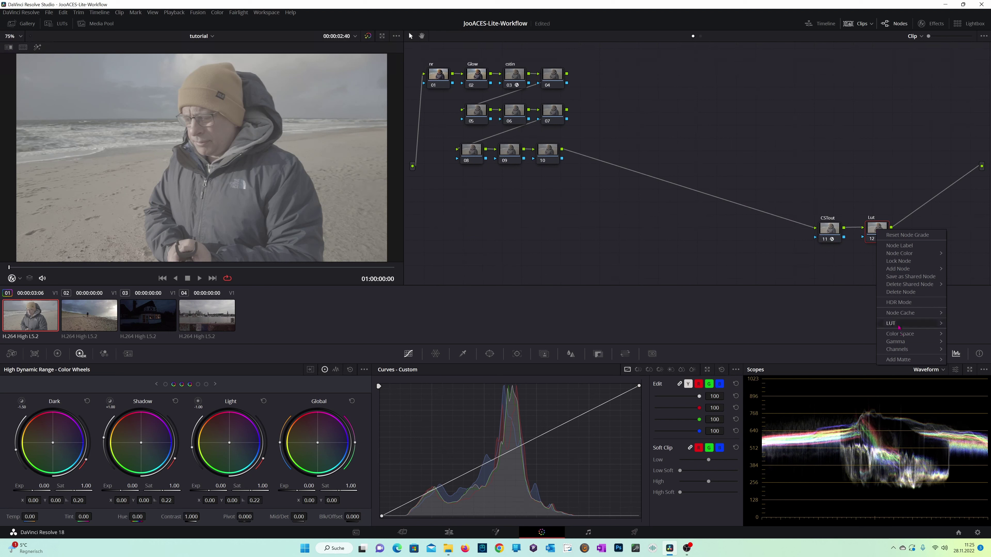
mouse_move(899, 324)
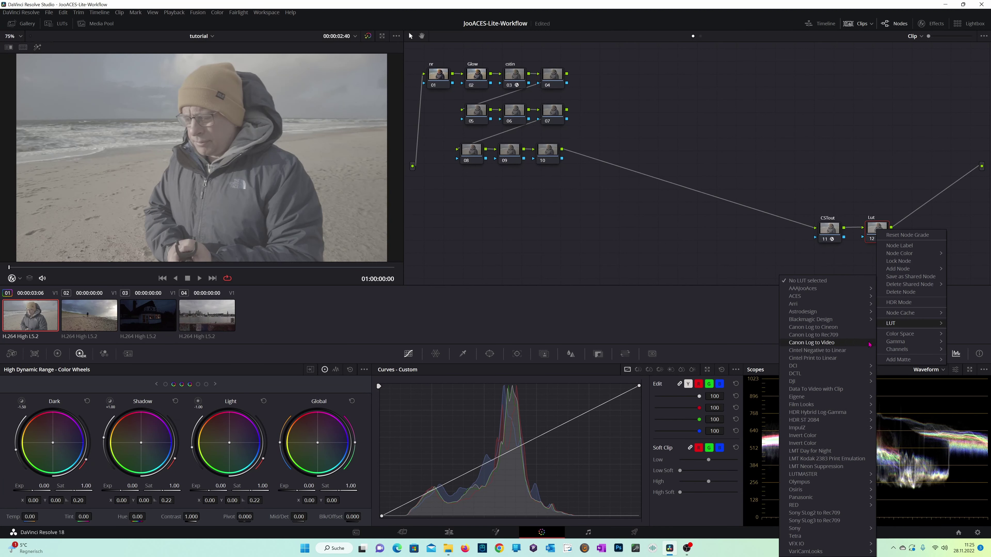
mouse_move(833, 374)
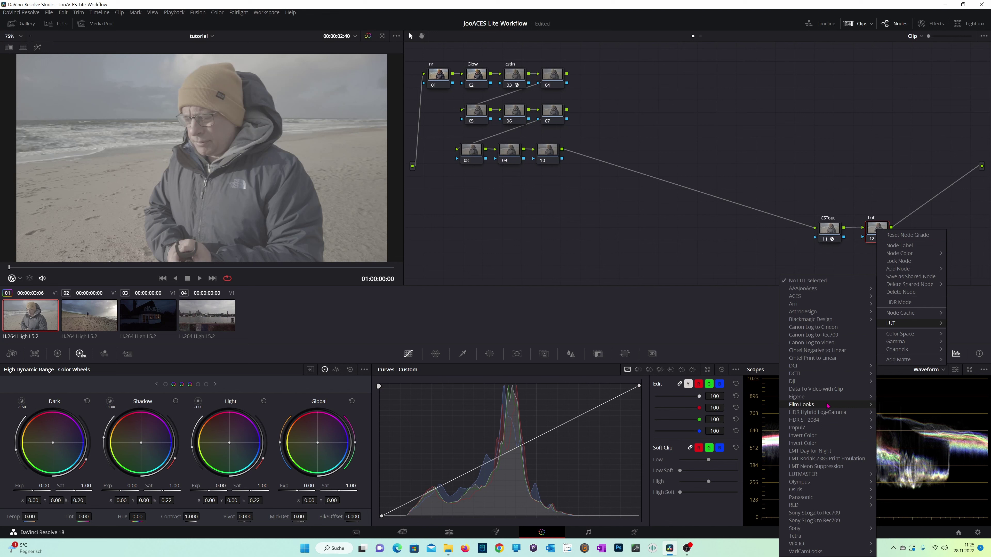
mouse_move(828, 406)
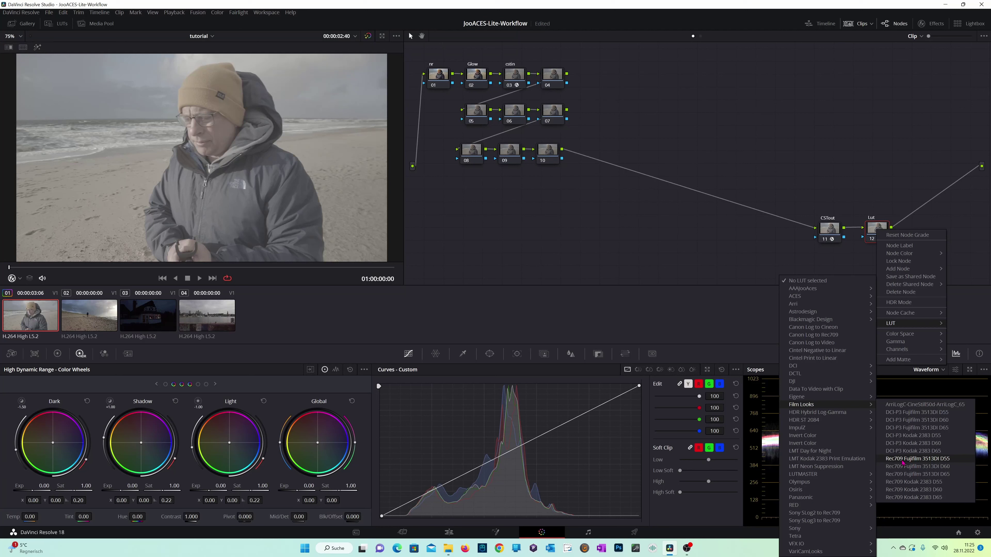
click(904, 459)
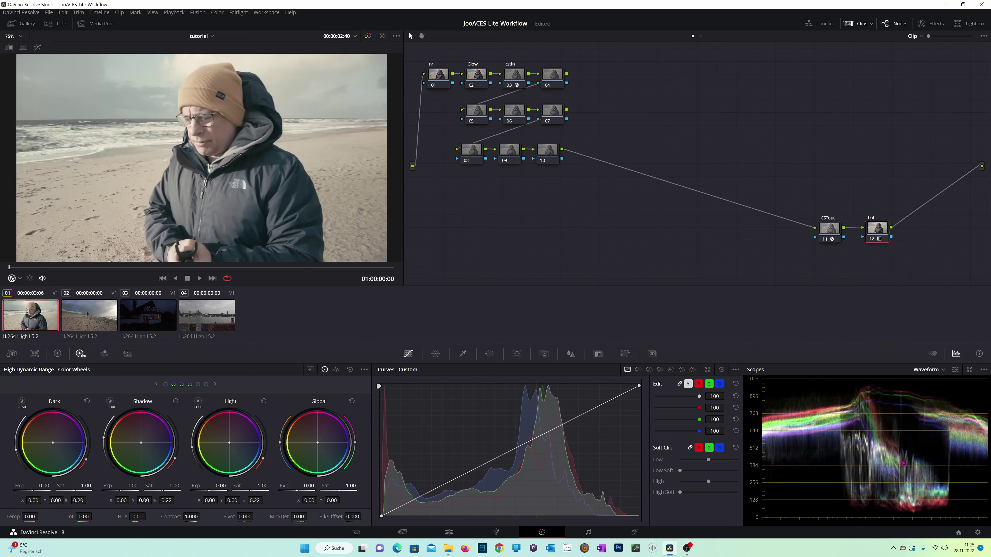
key(ctrl+s)
Search the effects library for "glo" and apply the Glow effect to the Glow node.
click(475, 81)
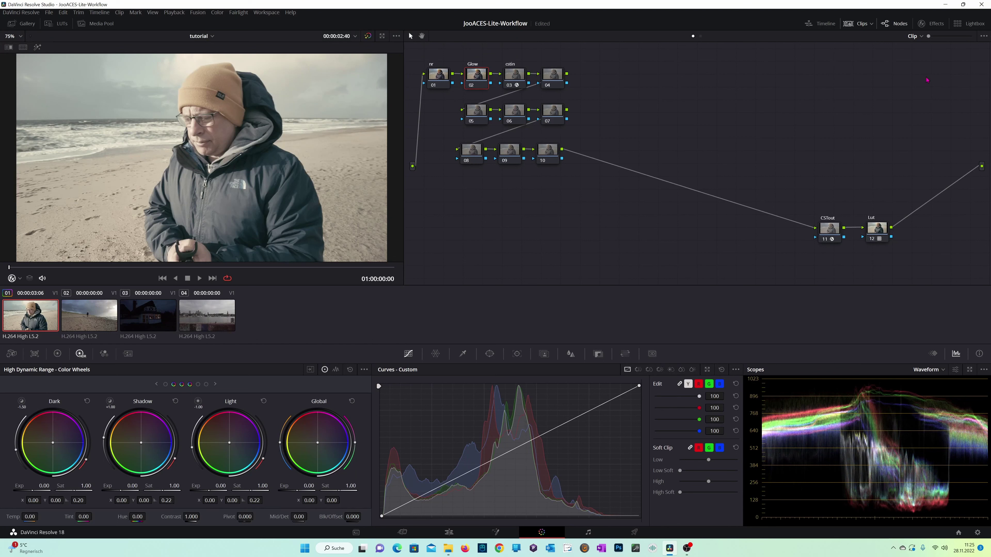
click(936, 23)
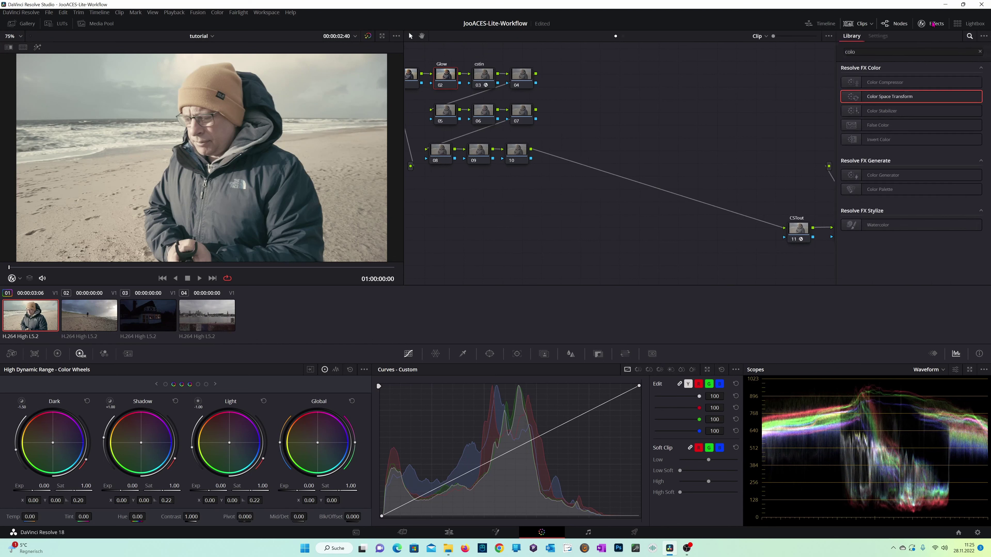
click(970, 36)
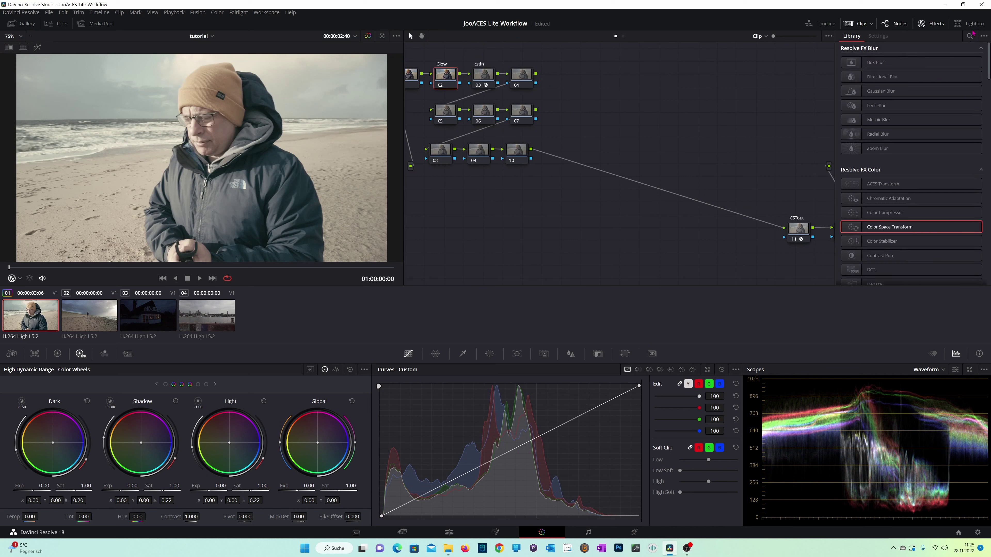
click(969, 36)
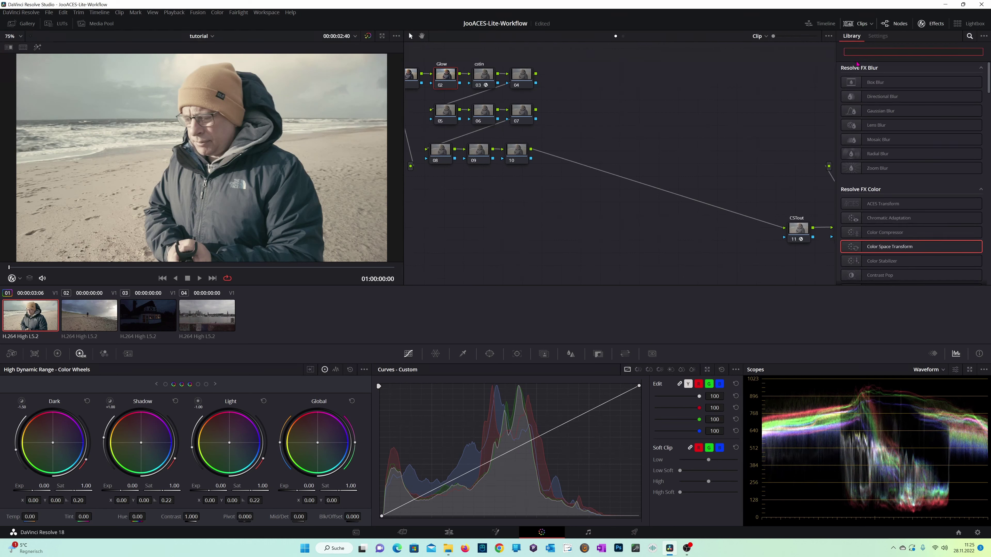
text(glo)
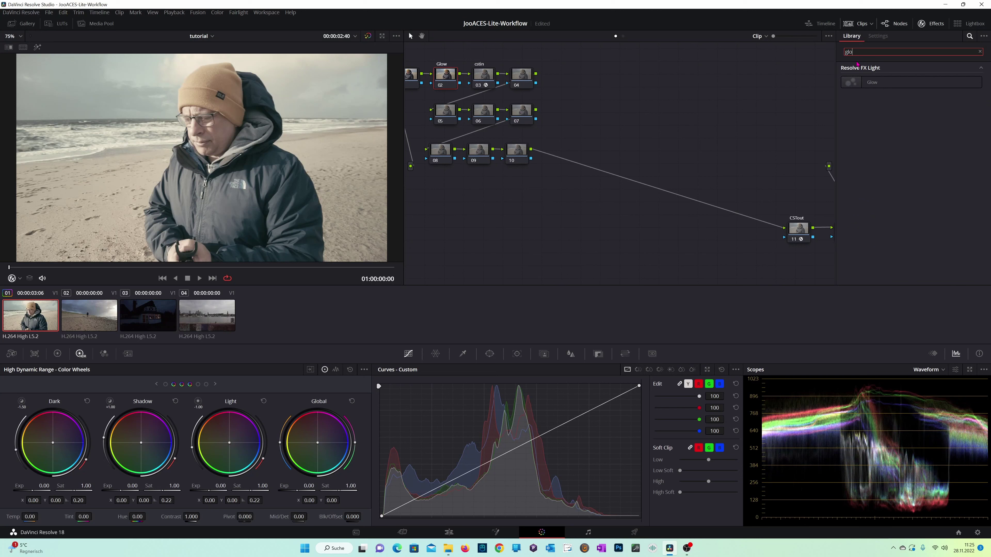
drag(866, 86, 444, 80)
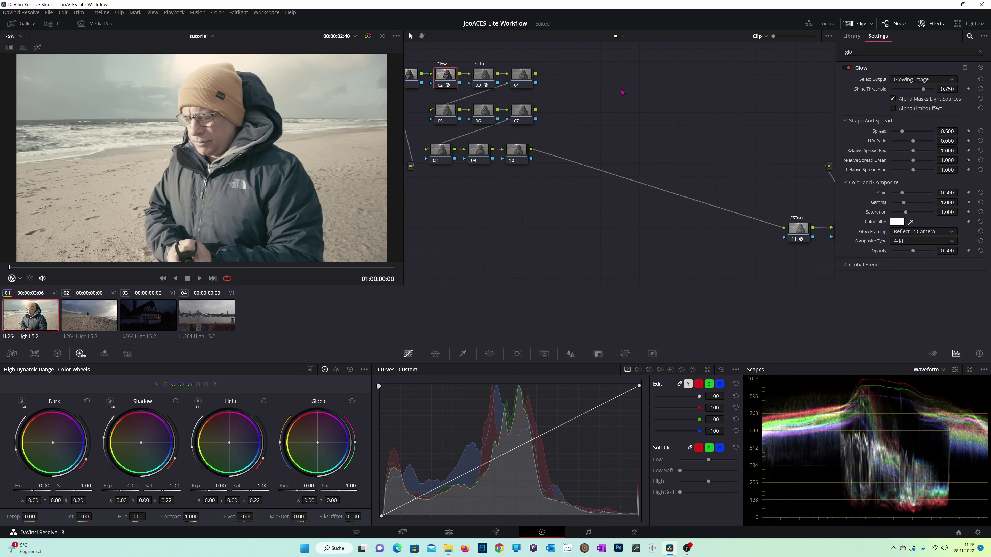
Enlarge the viewer and set the Glow effect's composite type to Softlight.
key(shift+f)
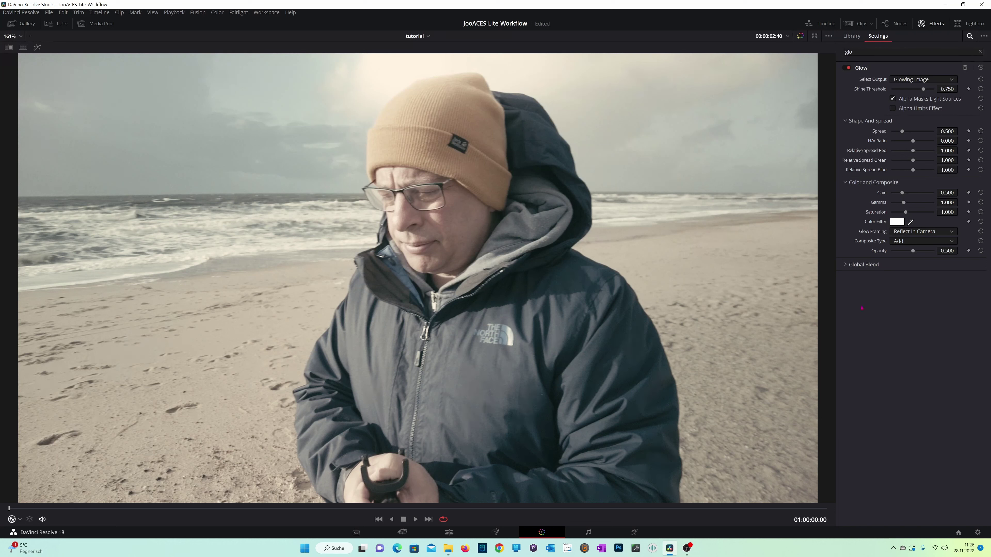
click(903, 241)
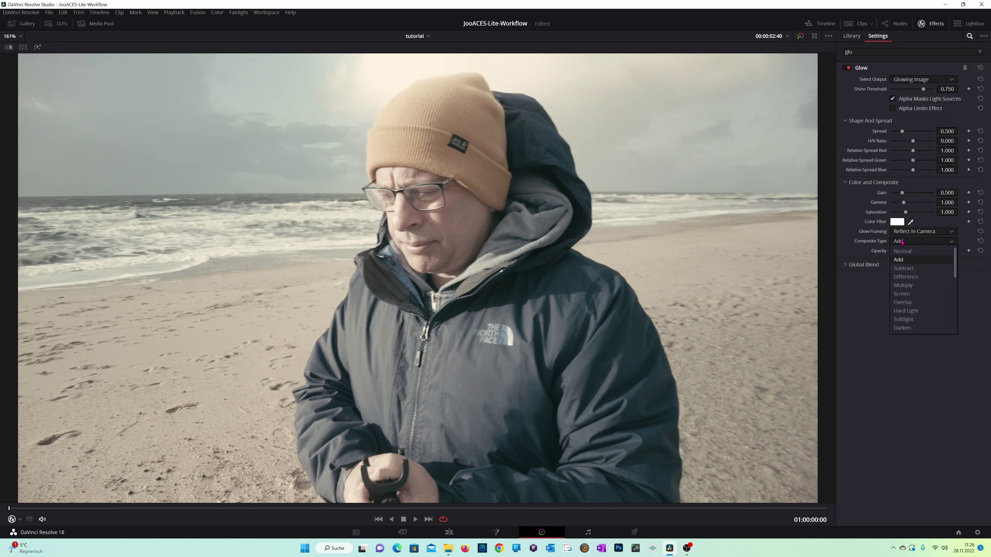
click(904, 319)
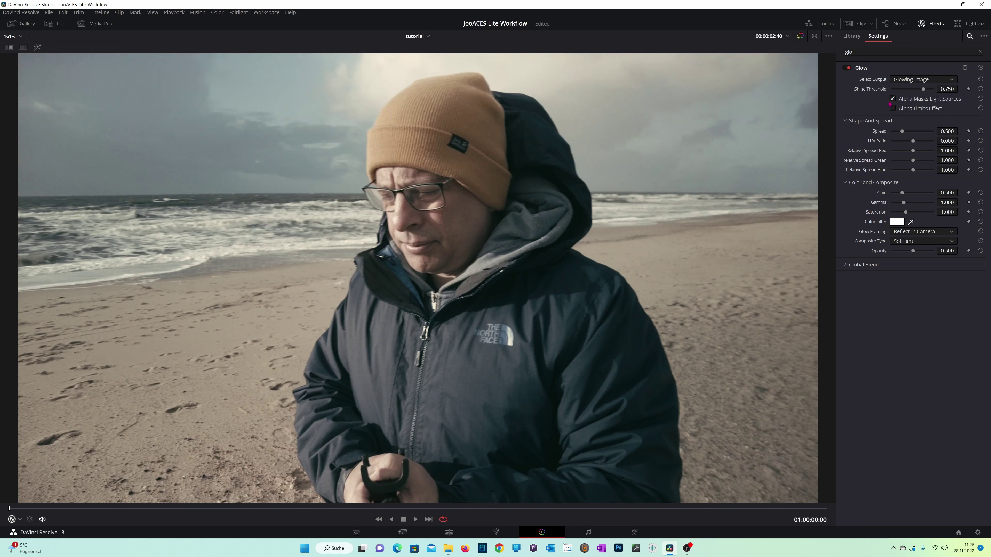
Switch the Glow output to Shiny Regions and set the shine threshold to 0.660.
mouse_move(924, 89)
mouse_down()
mouse_move(910, 90)
mouse_move(933, 92)
mouse_move(892, 93)
mouse_move(923, 96)
mouse_up()
click(905, 80)
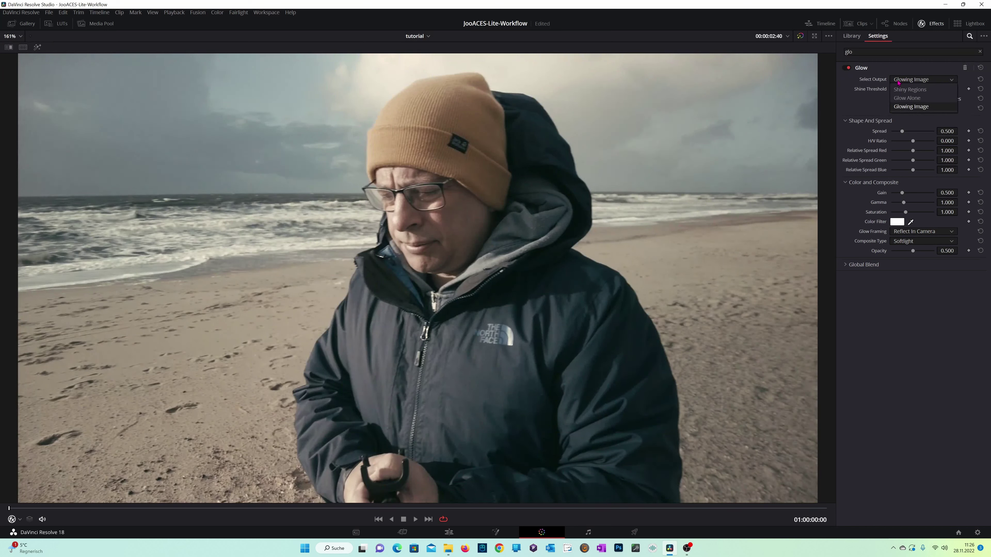
click(898, 90)
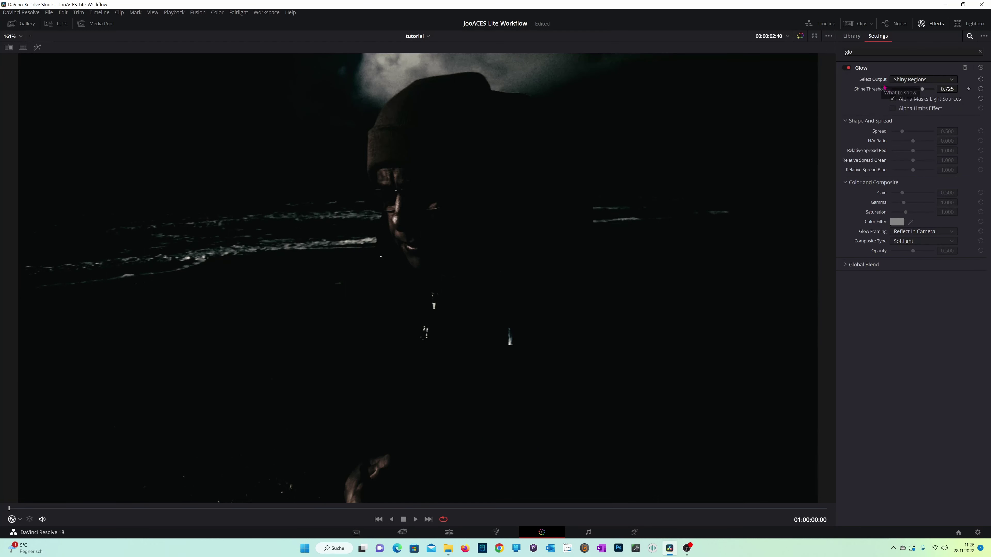
drag(923, 91, 923, 93)
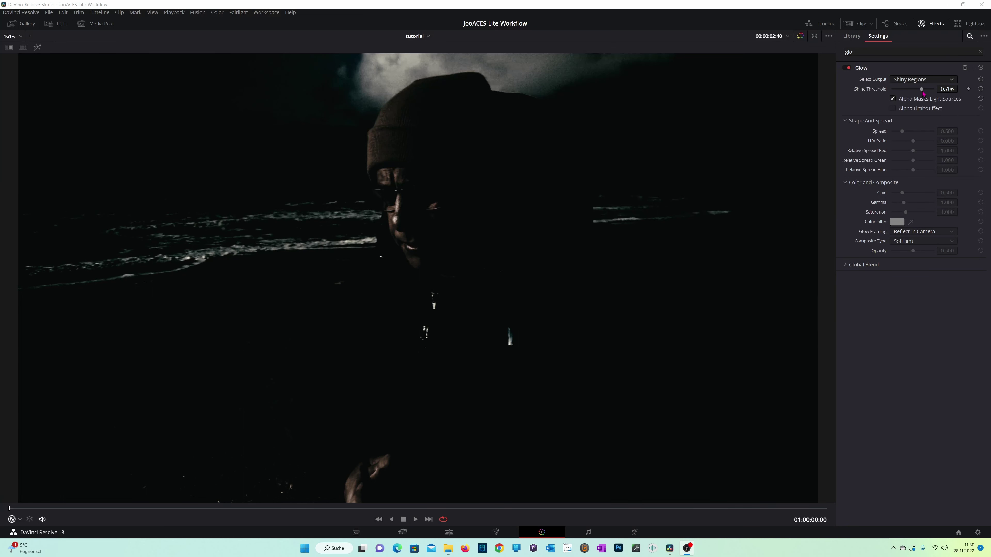
drag(922, 91, 921, 93)
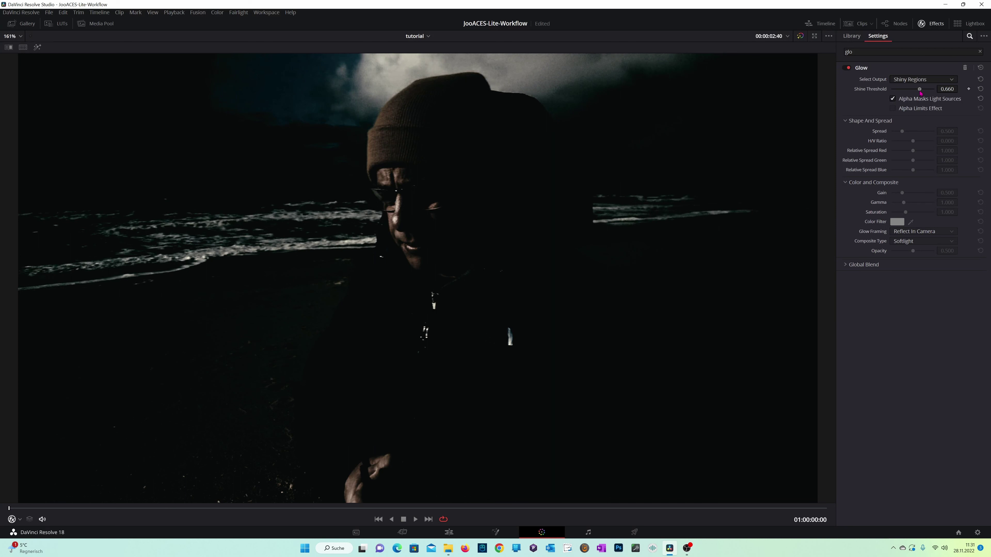
Preview the effect as Glow Alone, and set the output to Glowing Image.
click(917, 80)
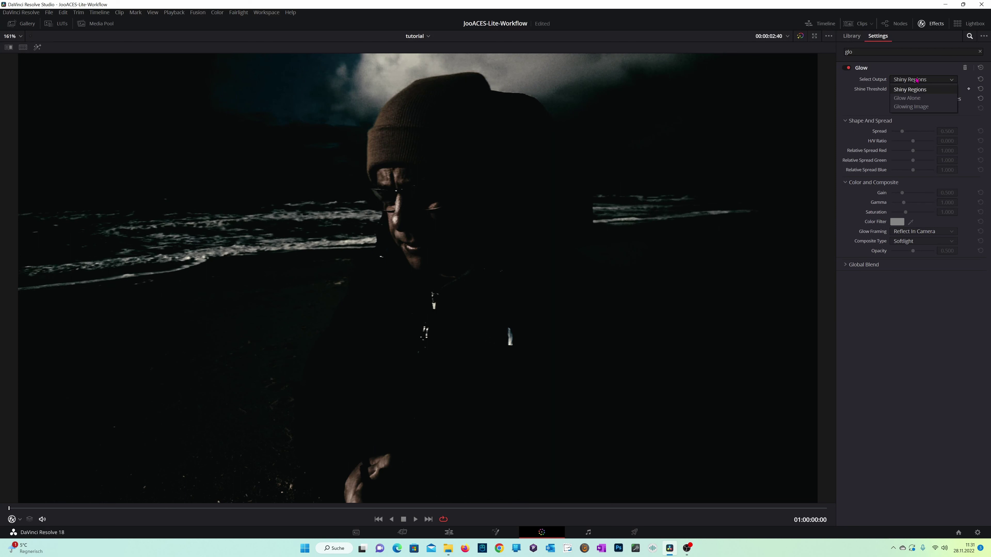
click(913, 97)
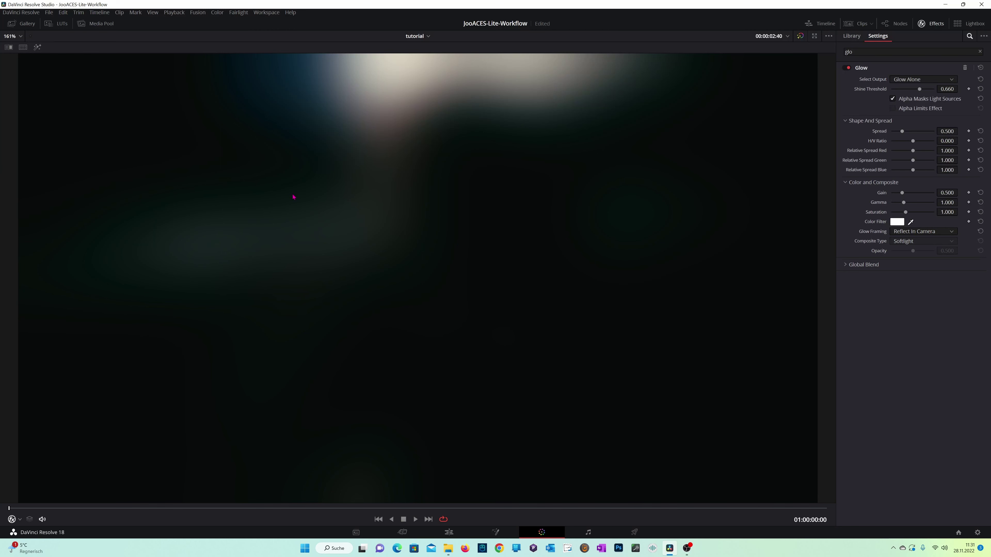
click(905, 82)
click(896, 108)
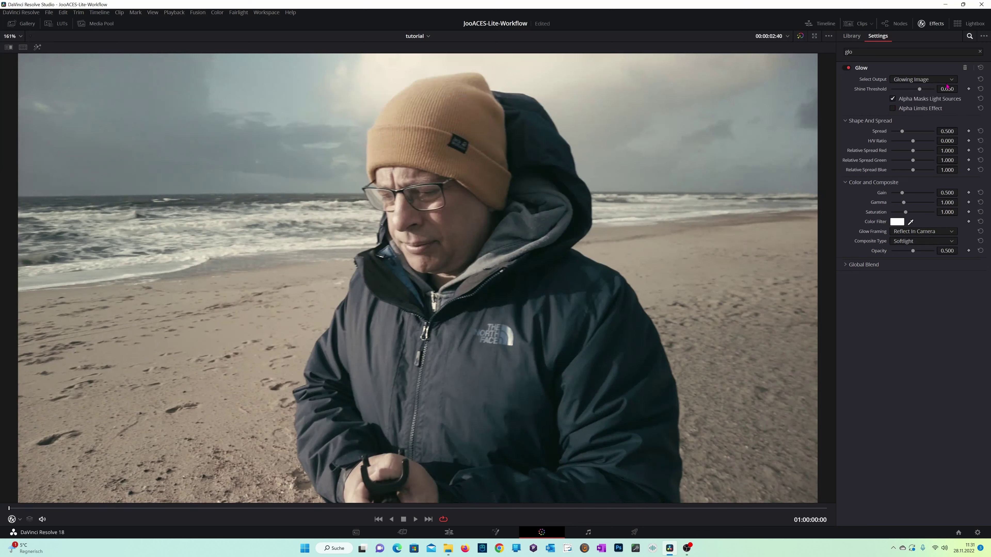
Check the Shiny Regions output once more and return the output to Glowing Image.
click(942, 80)
click(932, 88)
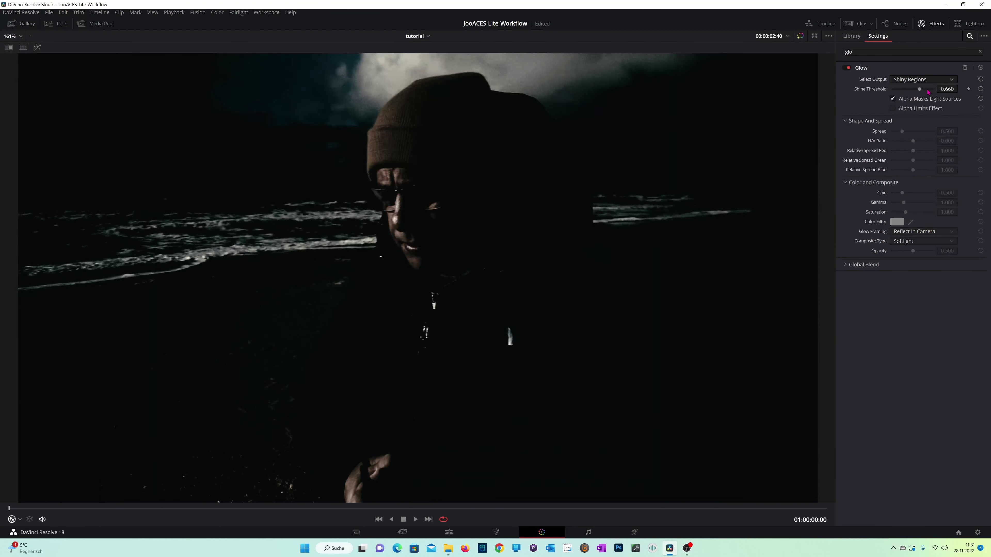
click(924, 81)
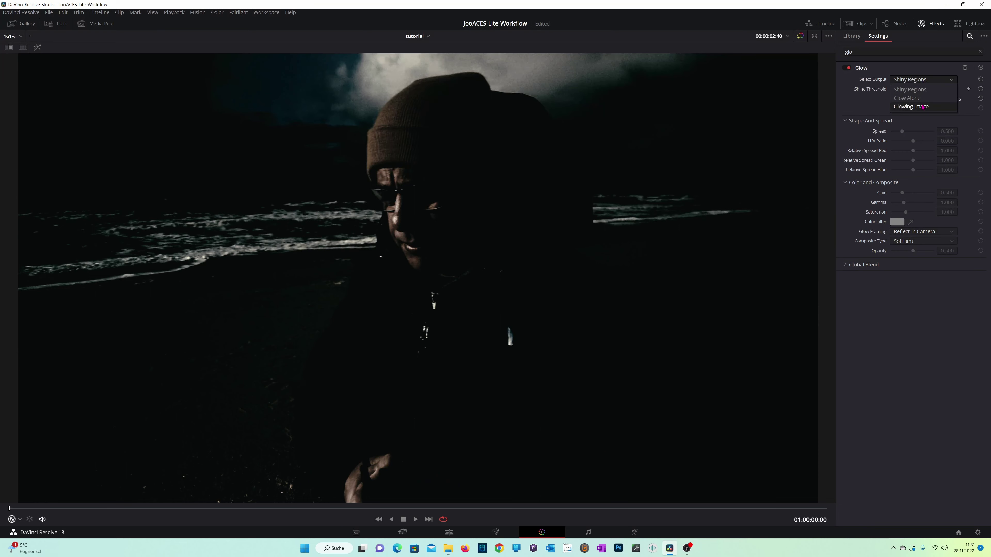
click(923, 107)
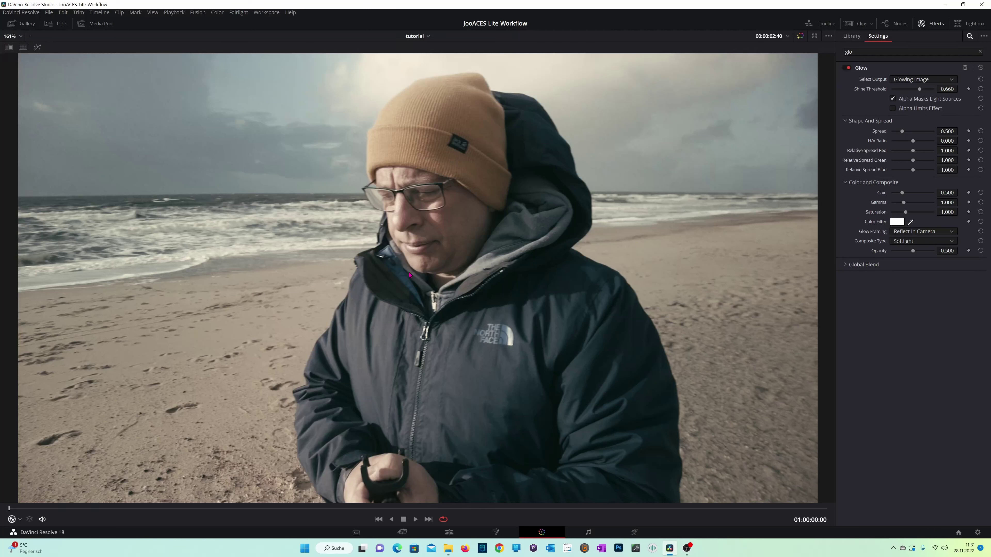
Expand the Glow effect's Global Blend settings and restore the normal viewer layout.
click(847, 266)
key(alt+f)
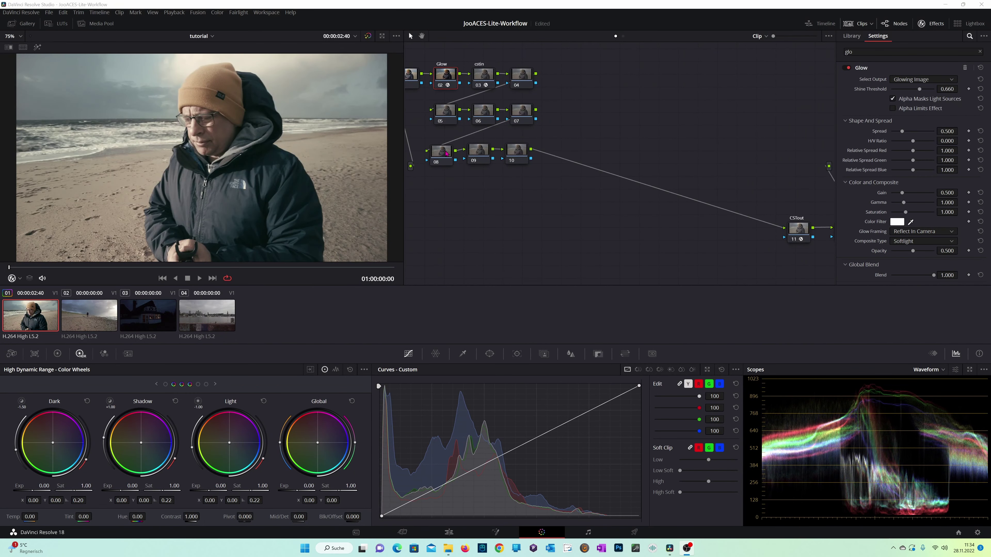
Set the color space of node 08 to HSV.
click(435, 155)
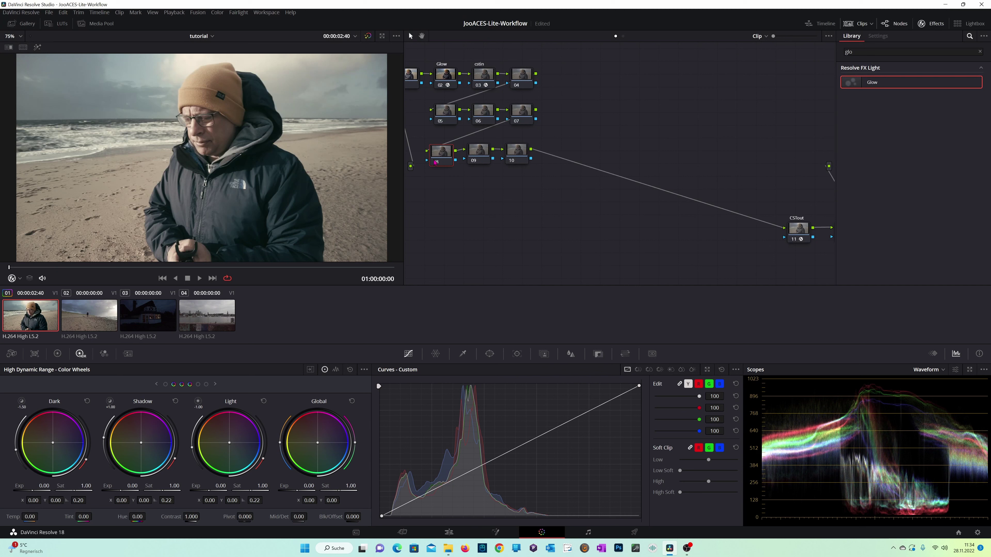
right_click(437, 157)
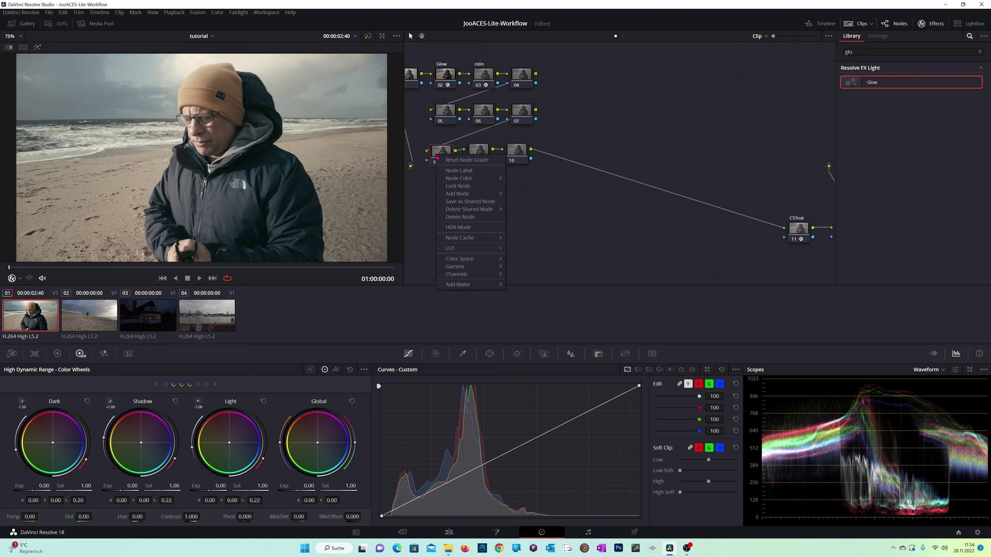
mouse_move(466, 261)
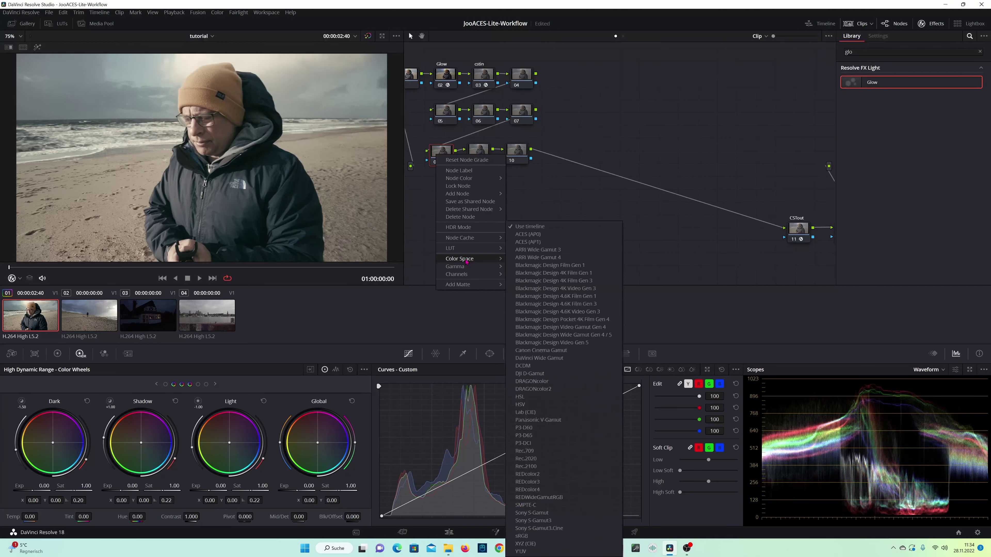
click(546, 408)
Disable channels 1 and 3 on node 08 and label the node Sat.
right_click(443, 160)
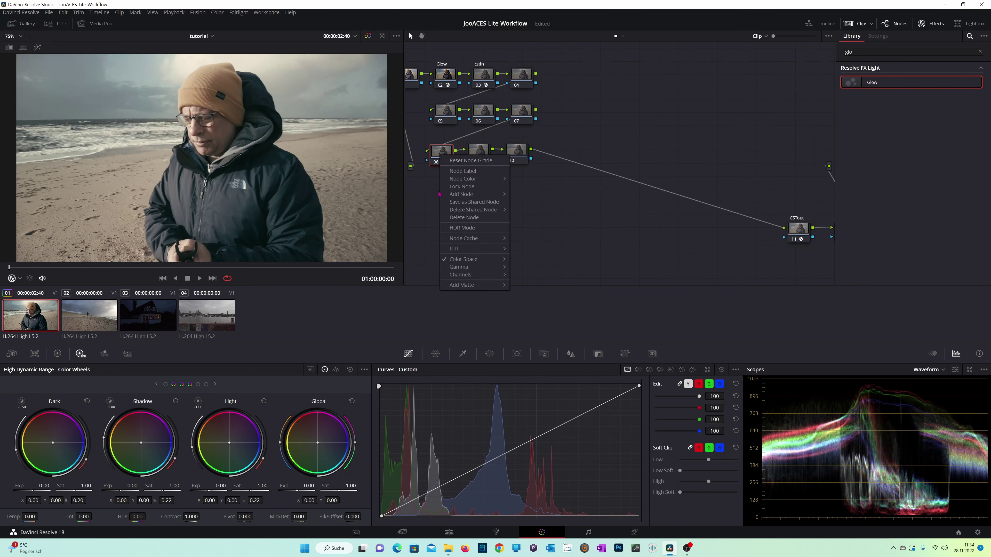
mouse_move(481, 277)
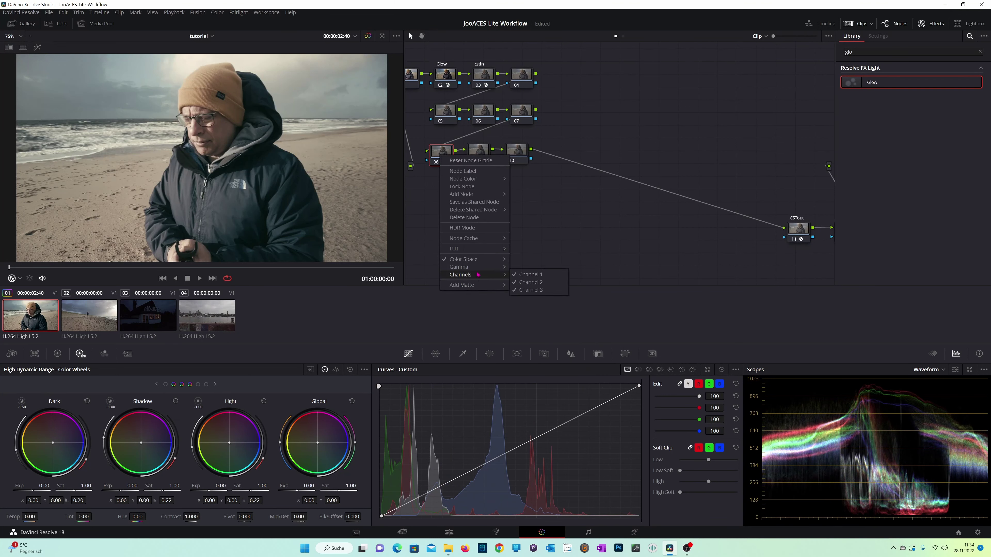
key(Escape)
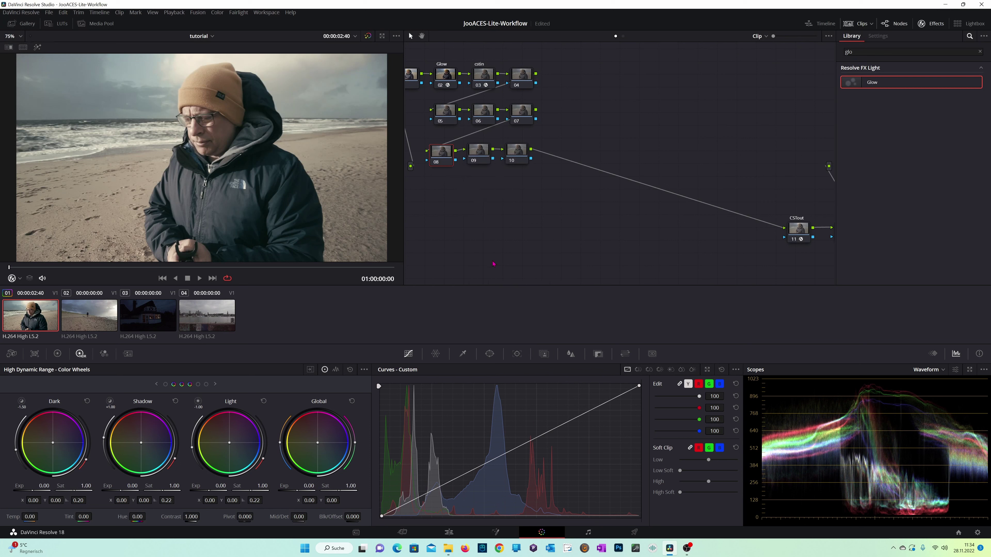
right_click(440, 157)
mouse_move(484, 273)
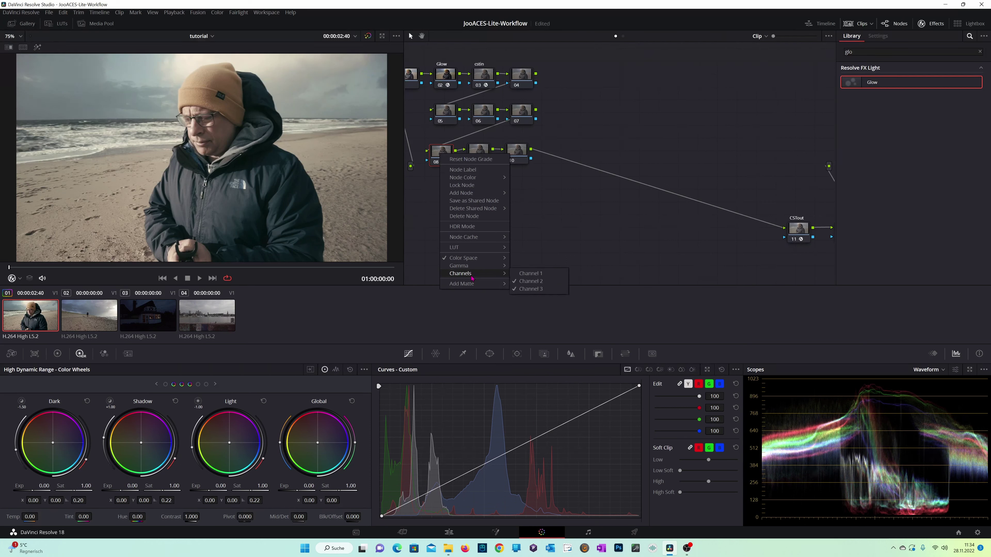
click(530, 289)
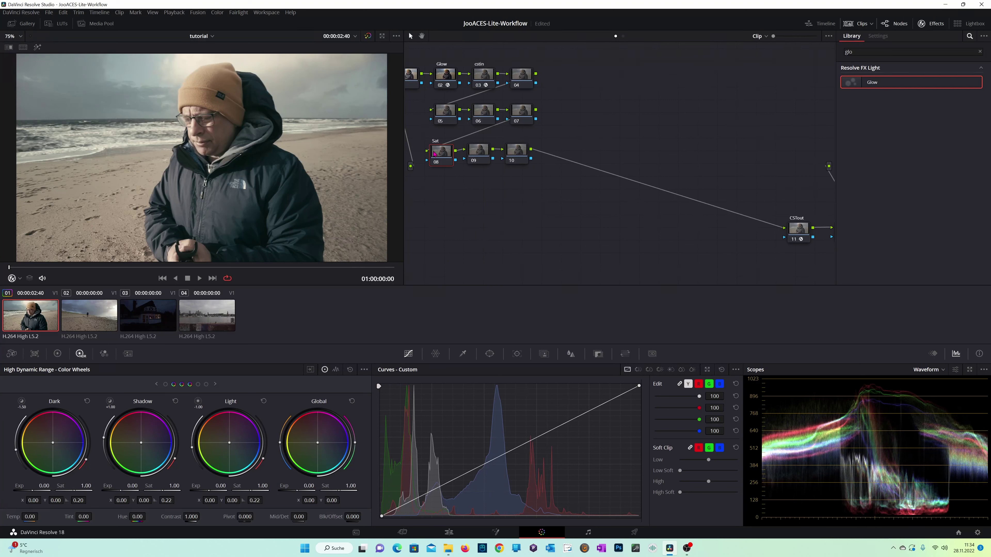
Raise the Gain of the Sat node to 1.45 in the primary color wheels.
click(57, 354)
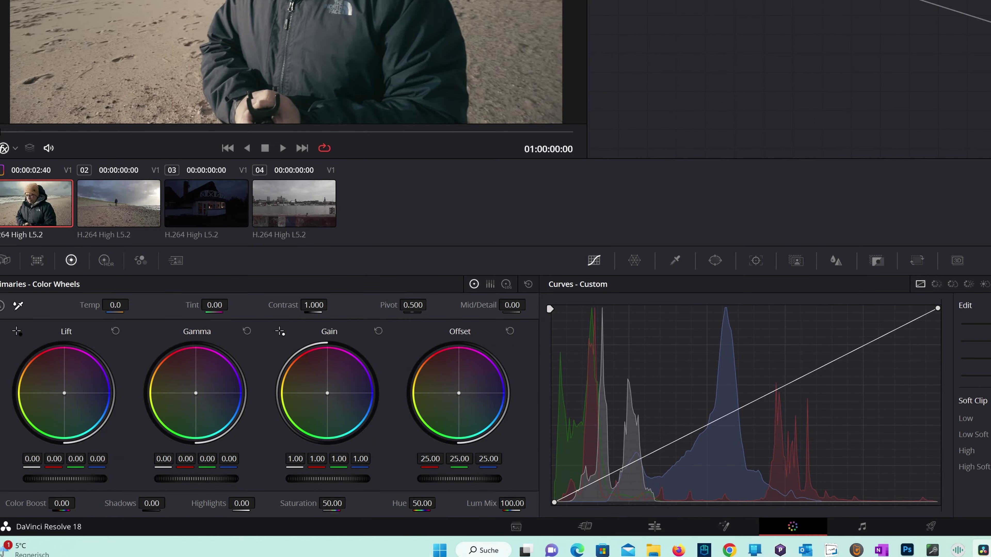
drag(492, 508, 508, 479)
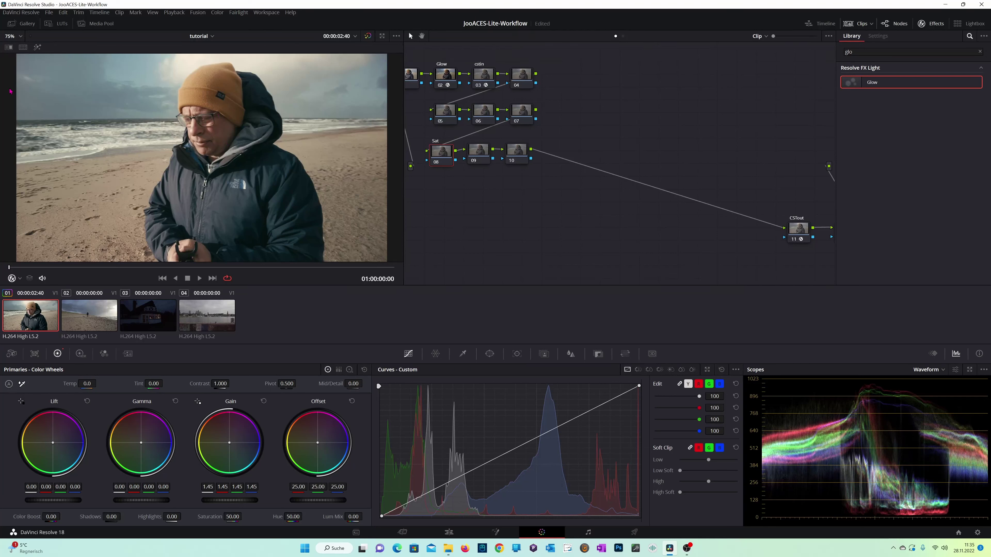
Compare the saturated image with the reference still using a wipe moved across the face and jacket, and save the project.
click(9, 47)
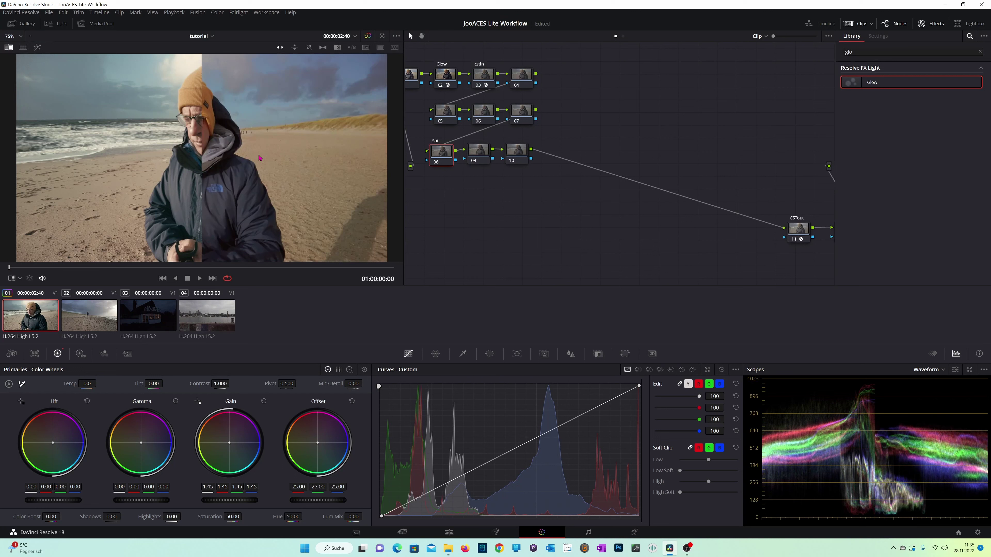
key(ctrl+s)
mouse_move(203, 179)
mouse_down()
mouse_move(158, 178)
mouse_move(191, 177)
mouse_move(172, 170)
mouse_move(213, 183)
mouse_up()
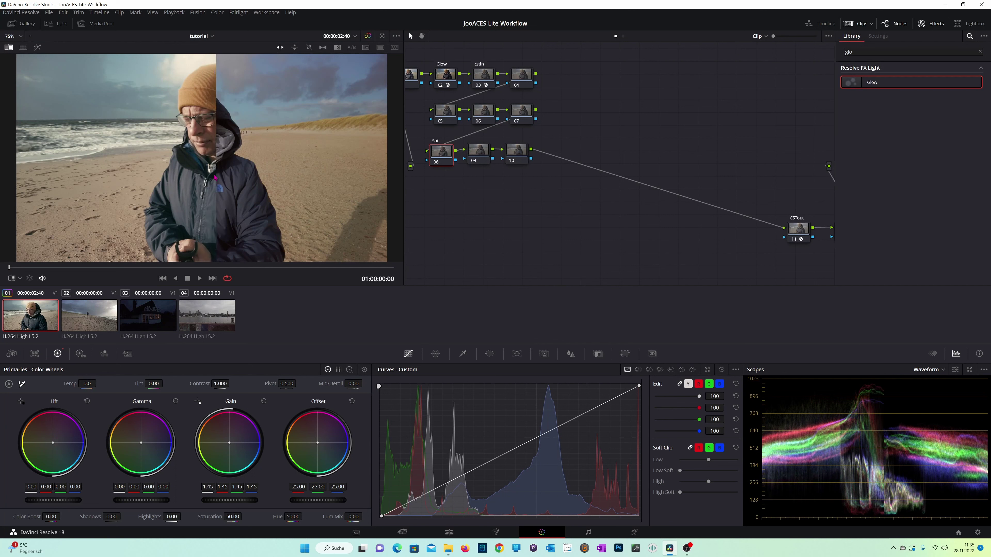
drag(217, 179, 199, 176)
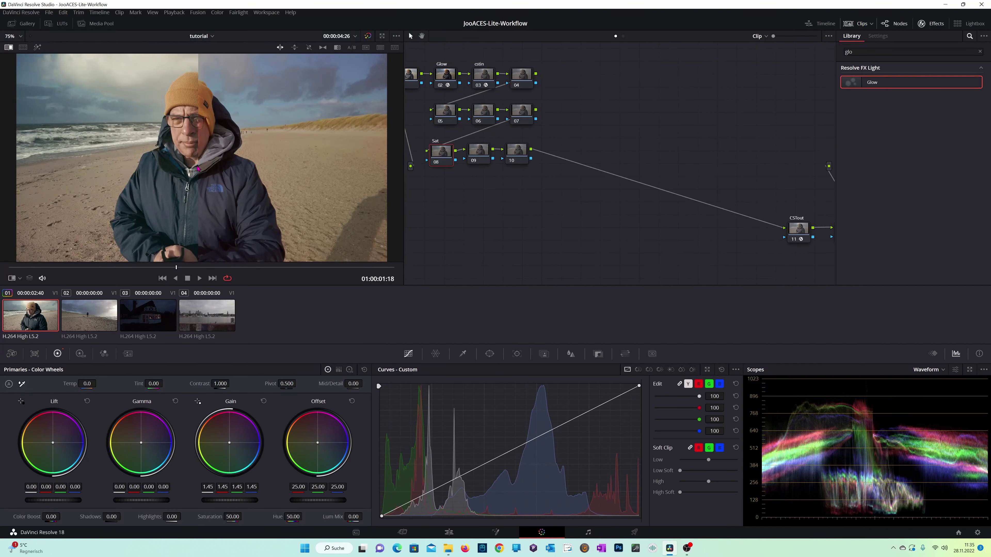
drag(198, 167, 187, 163)
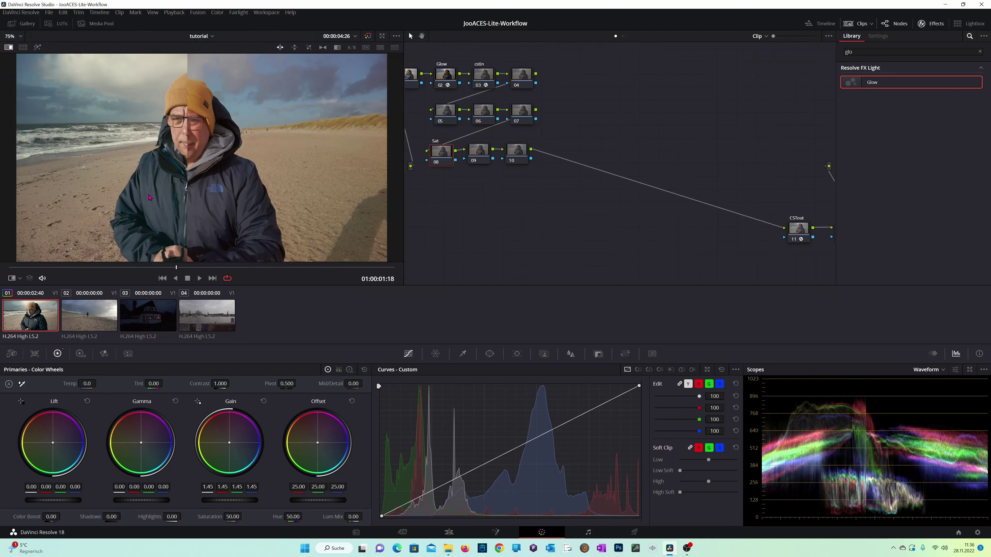
mouse_move(188, 211)
mouse_down()
mouse_move(205, 208)
mouse_move(171, 206)
mouse_move(187, 211)
mouse_up()
click(9, 47)
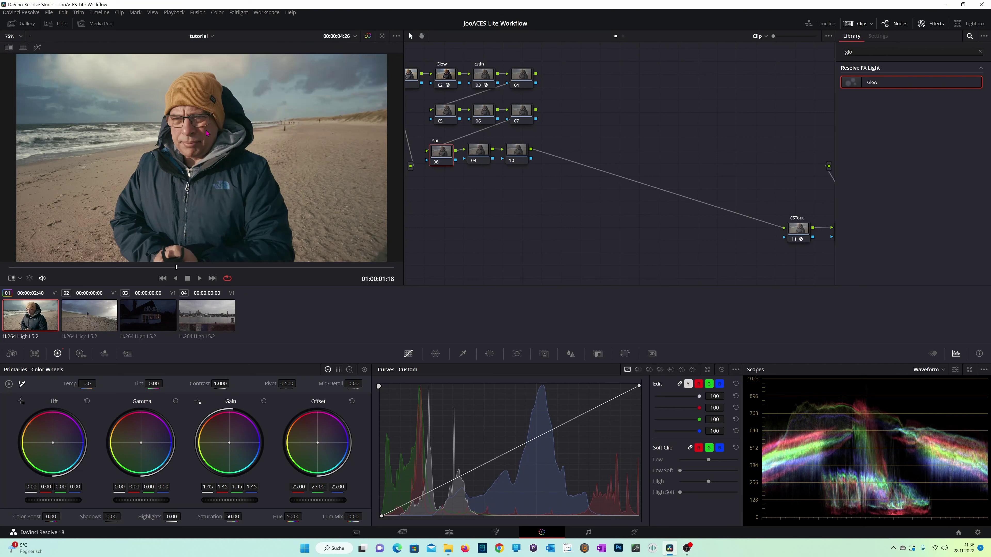
Label node 06 light.
click(931, 24)
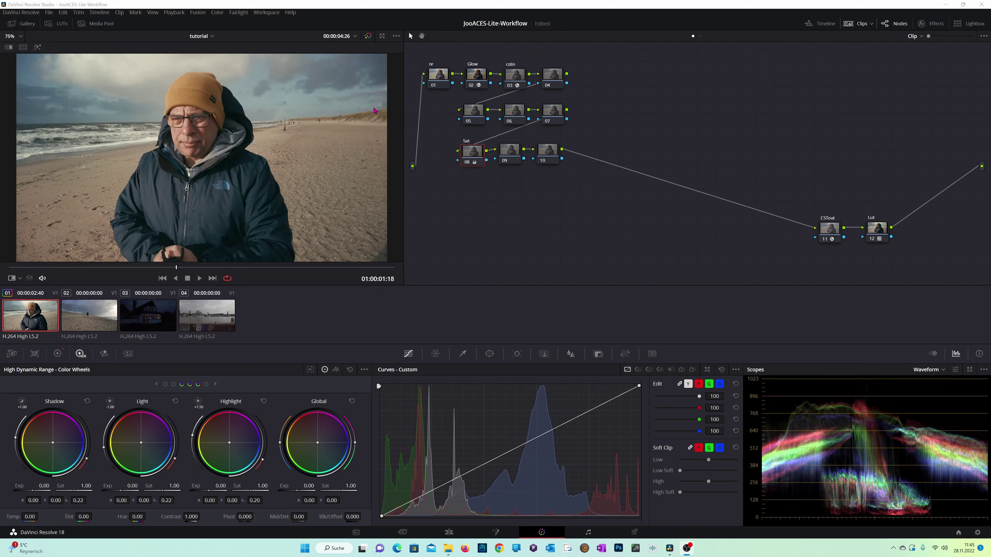
click(520, 119)
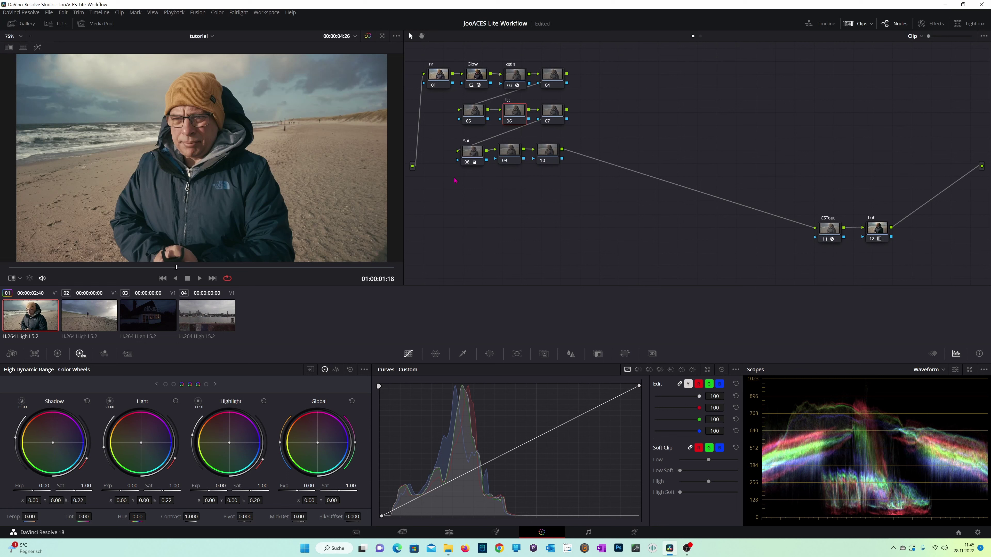
key(Return)
Check the output color space and output gamma of the Color Space Transform on node 03.
click(514, 74)
click(931, 23)
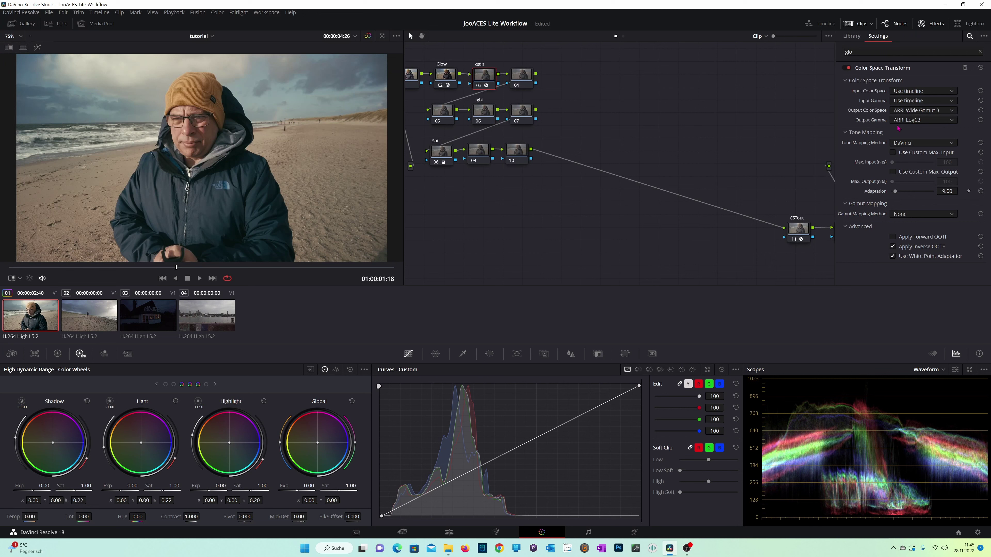
click(922, 23)
Match the light node's HDR wheels to the color space output by node 03 and set their gamma to ARRI LogC3.
click(514, 115)
click(364, 369)
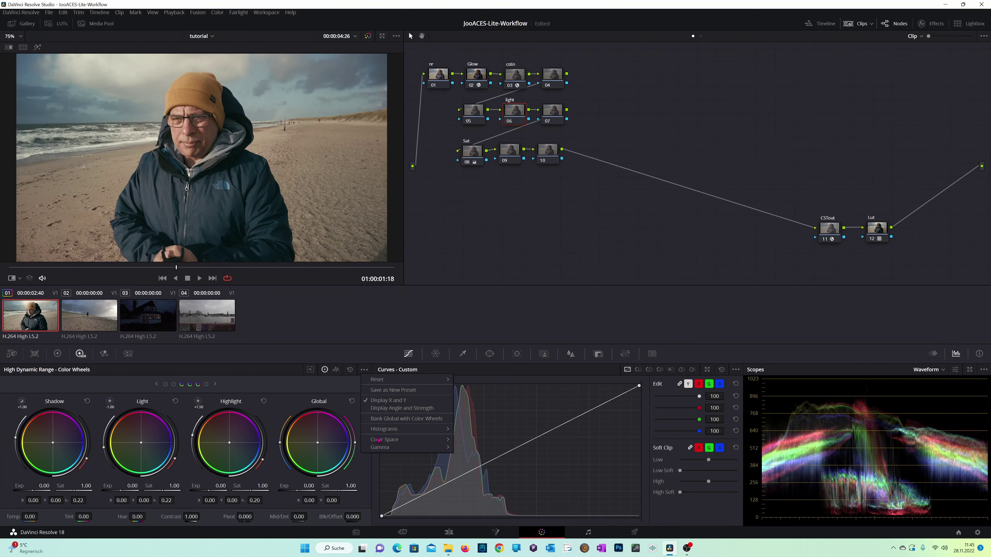
mouse_move(410, 440)
click(485, 250)
click(365, 370)
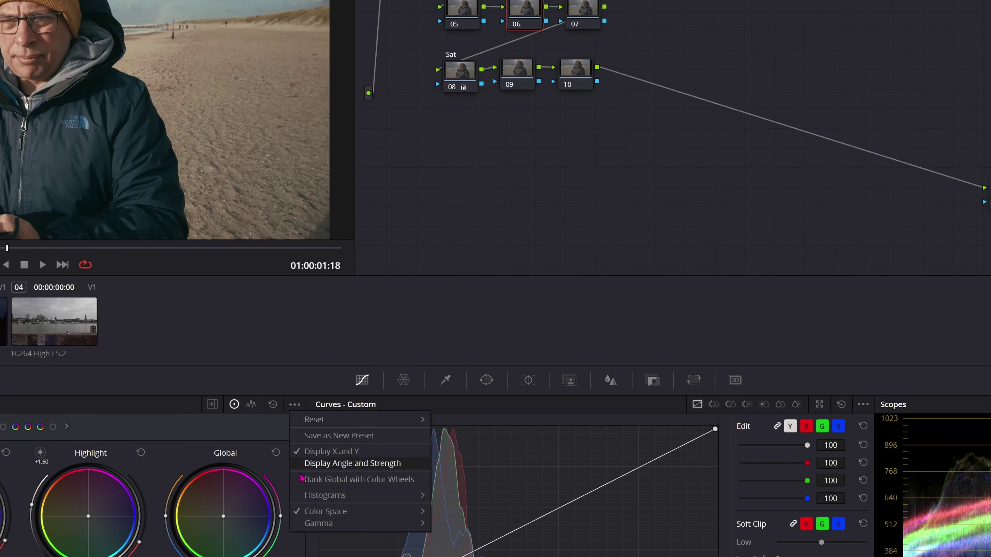
mouse_move(353, 527)
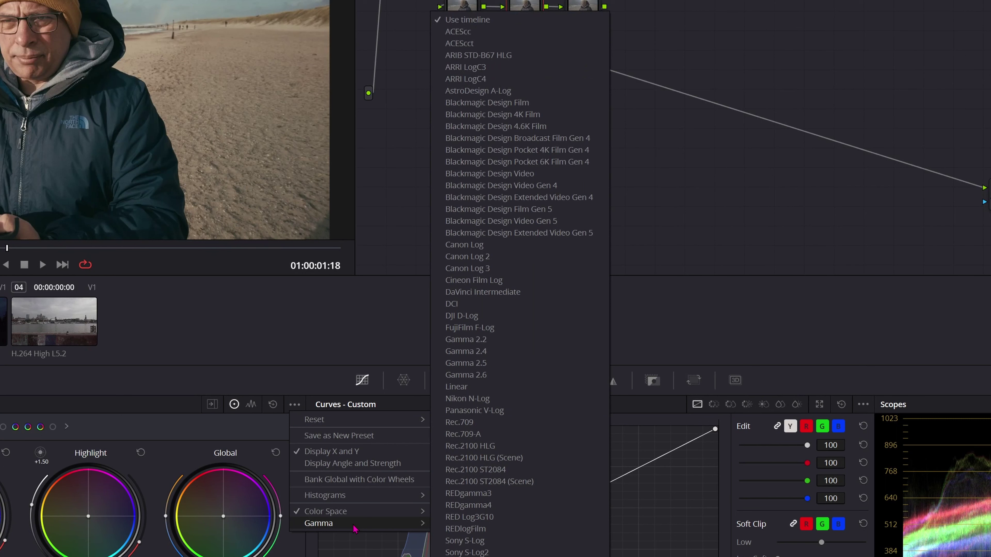
click(492, 67)
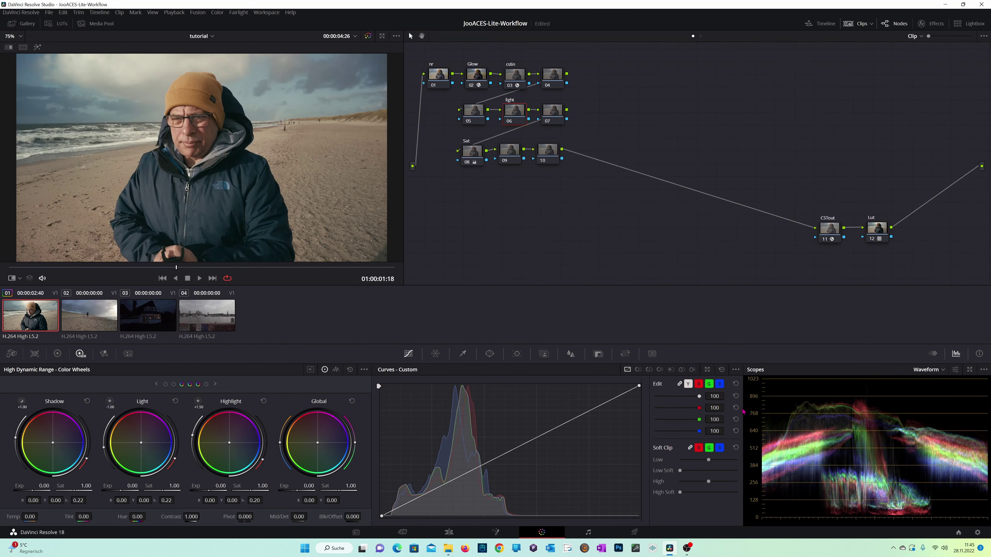
Enlarge the waveform scope and set the light node's HDR exposure to -0.37 for Light, 0.11 for Highlight and -0.12 for Shadow.
click(970, 370)
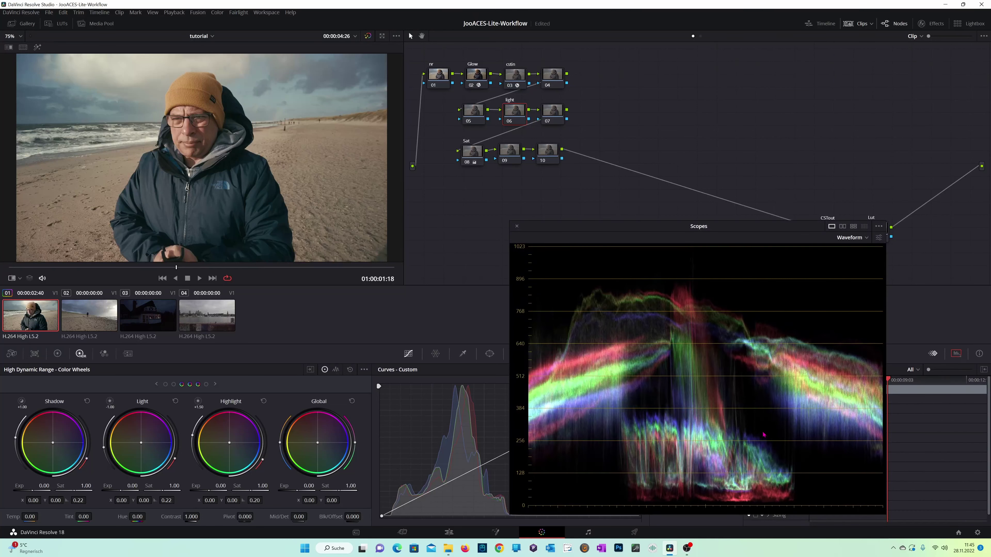
drag(673, 229, 640, 209)
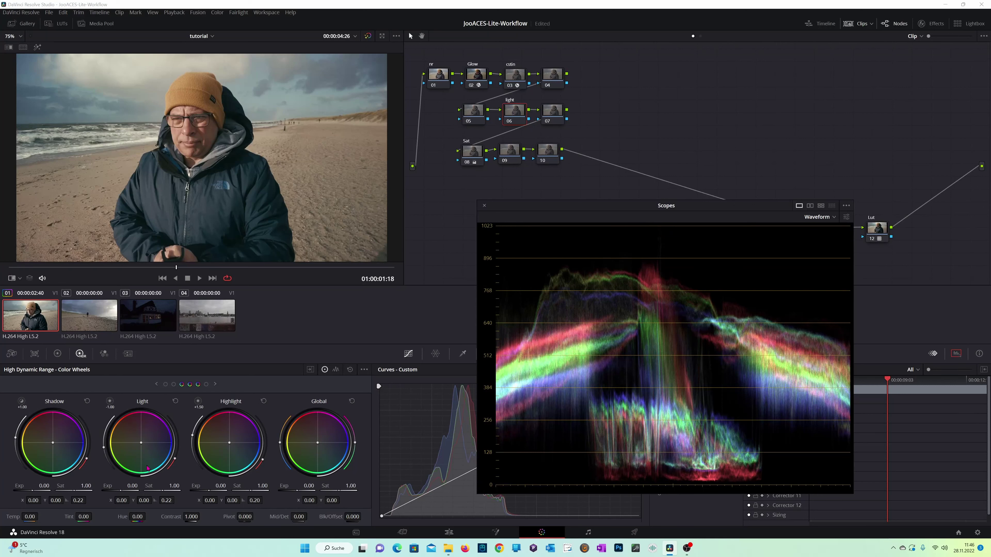
drag(131, 486, 101, 486)
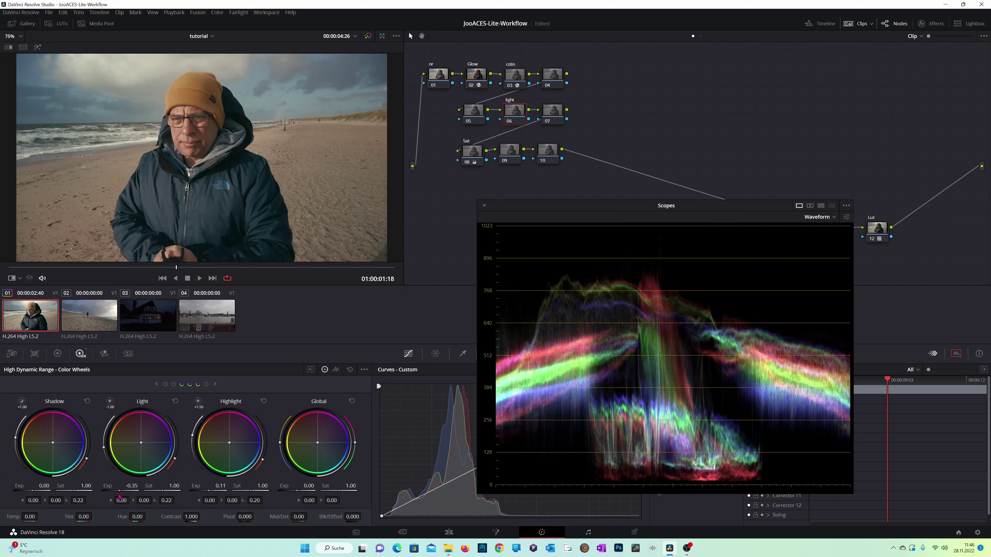
drag(121, 488, 119, 488)
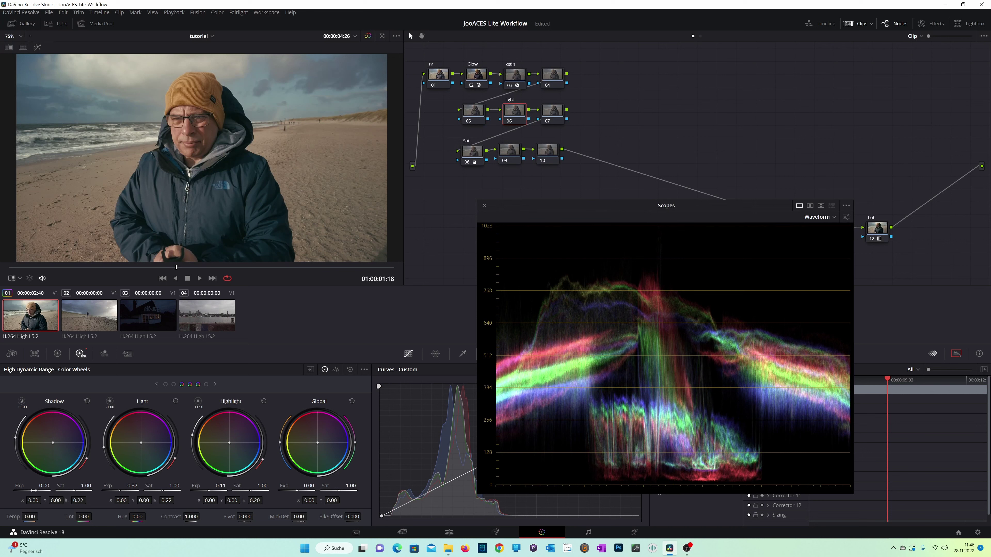
drag(43, 486, 37, 485)
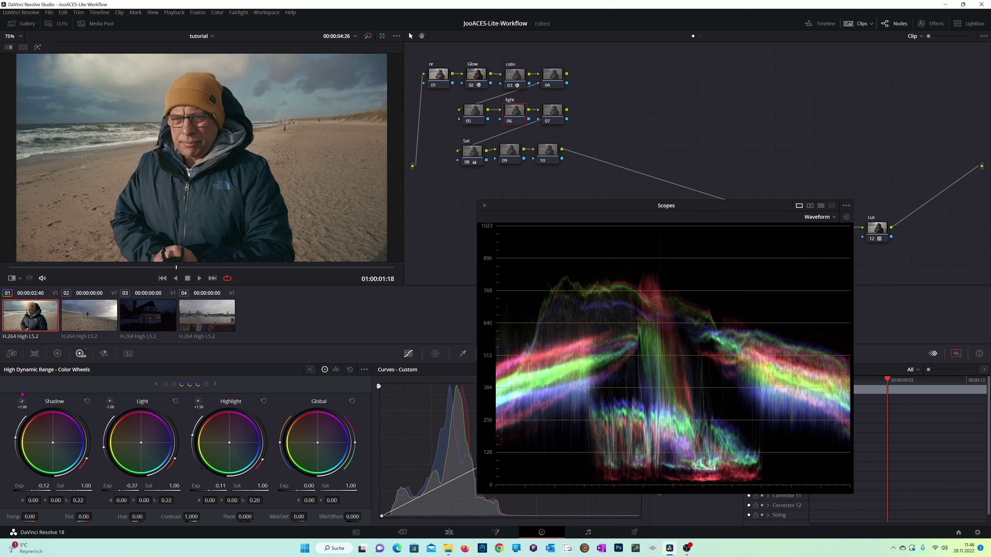
Preview the HDR Shadow zone, compare the image with the light node off and on, and close the enlarged scope.
click(22, 401)
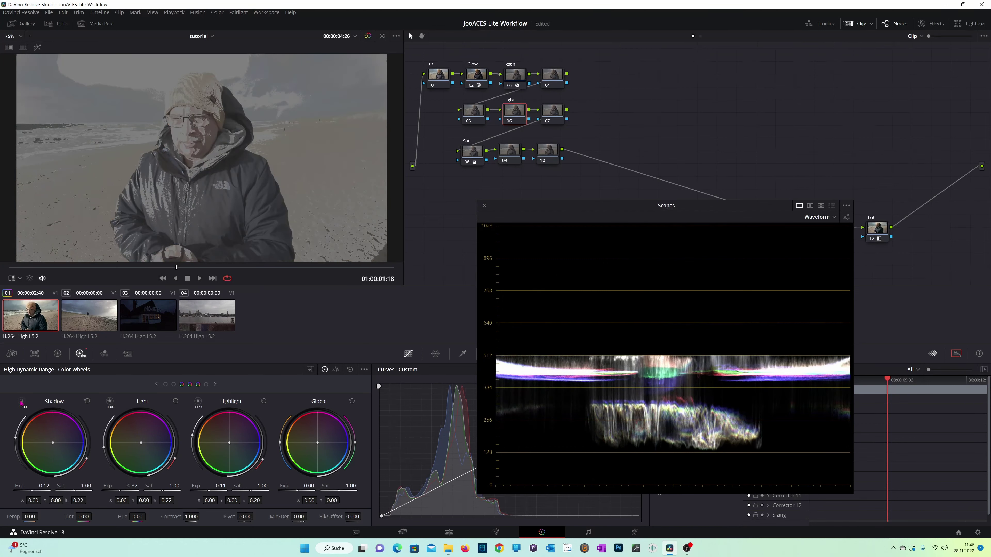
drag(22, 402, 21, 400)
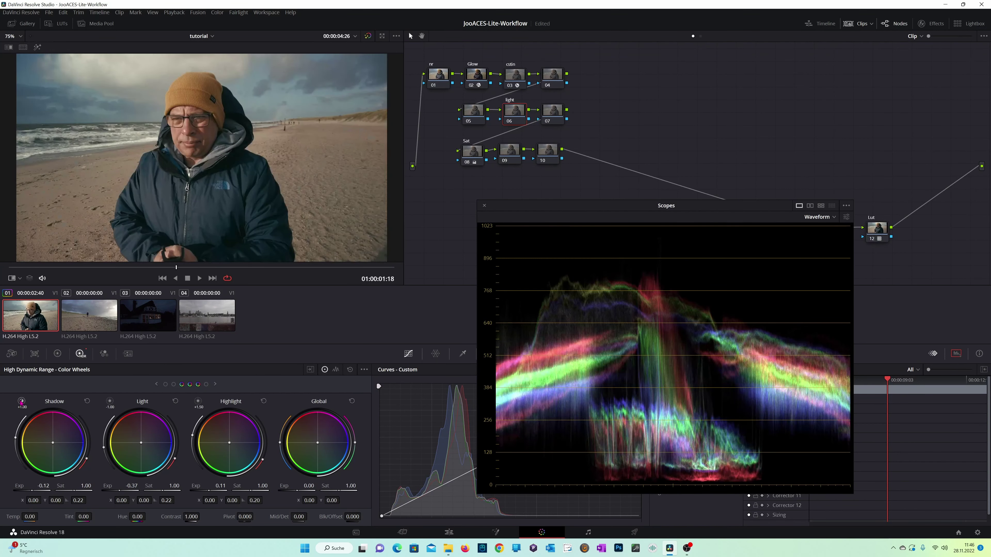
click(508, 122)
click(507, 122)
click(507, 122)
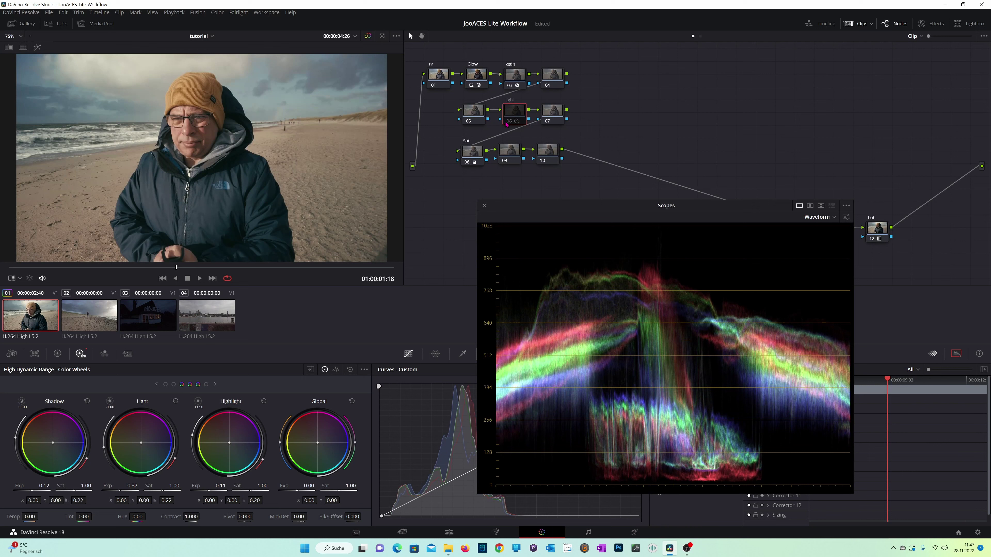
click(508, 122)
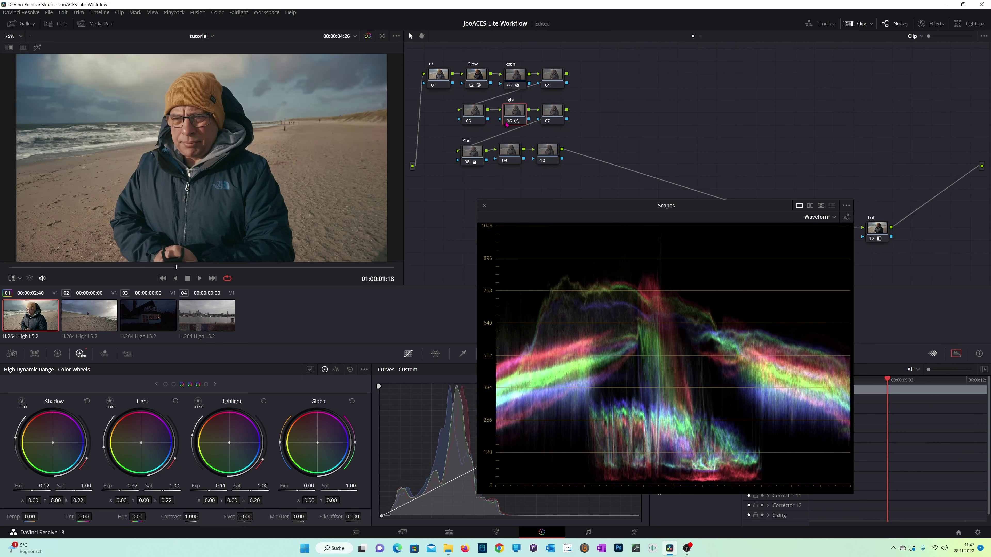
click(484, 207)
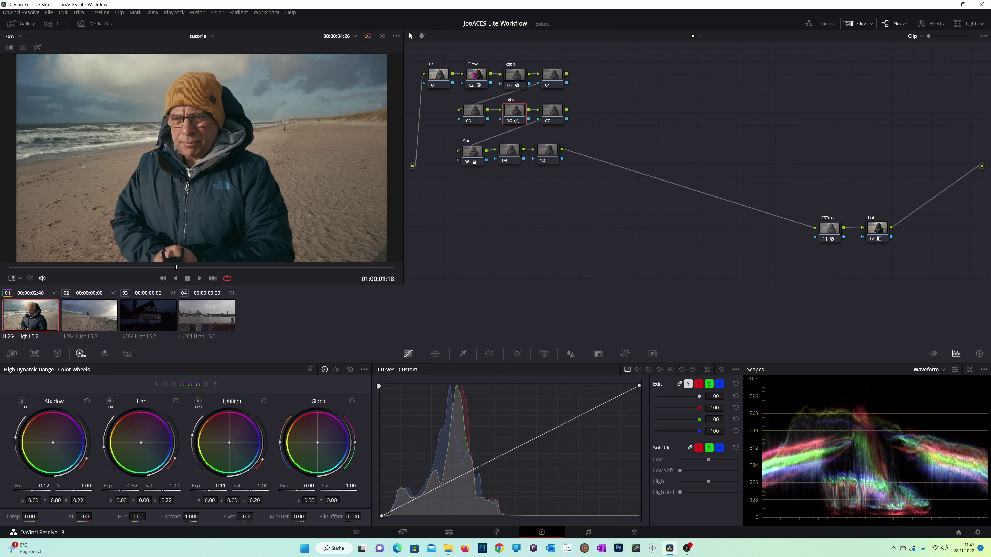
Compare the image with the Glow node off and on, including with the effect toggled in an enlarged viewer.
click(471, 87)
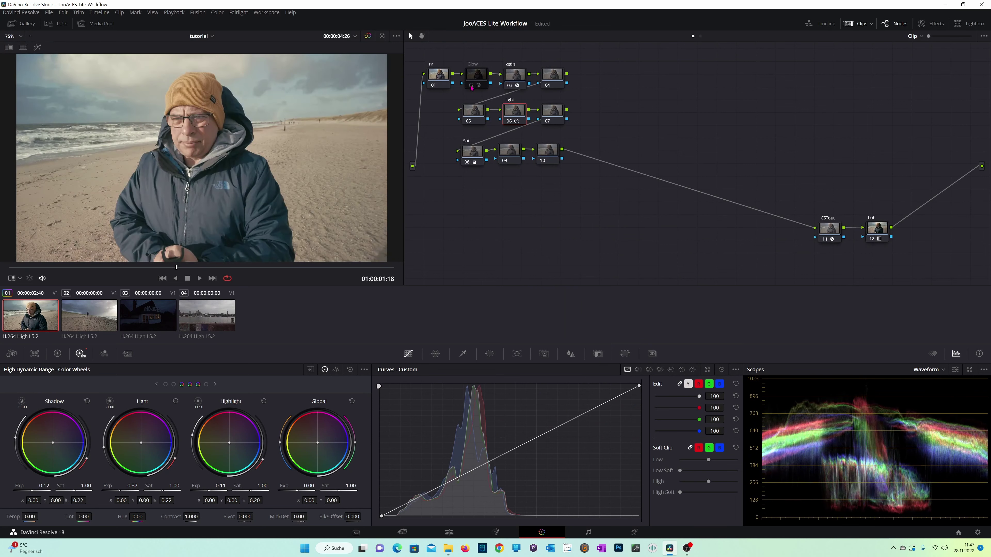
click(472, 87)
click(475, 76)
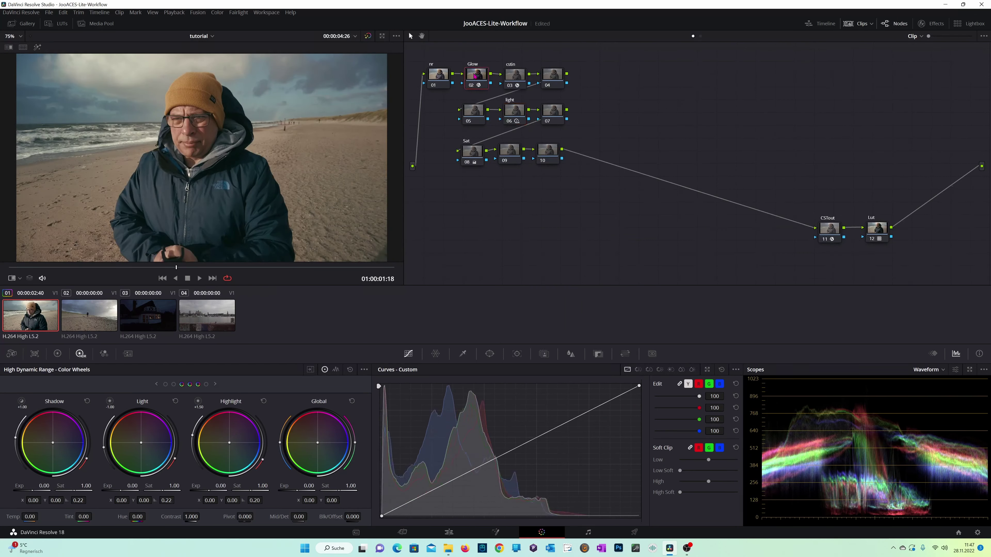
click(932, 24)
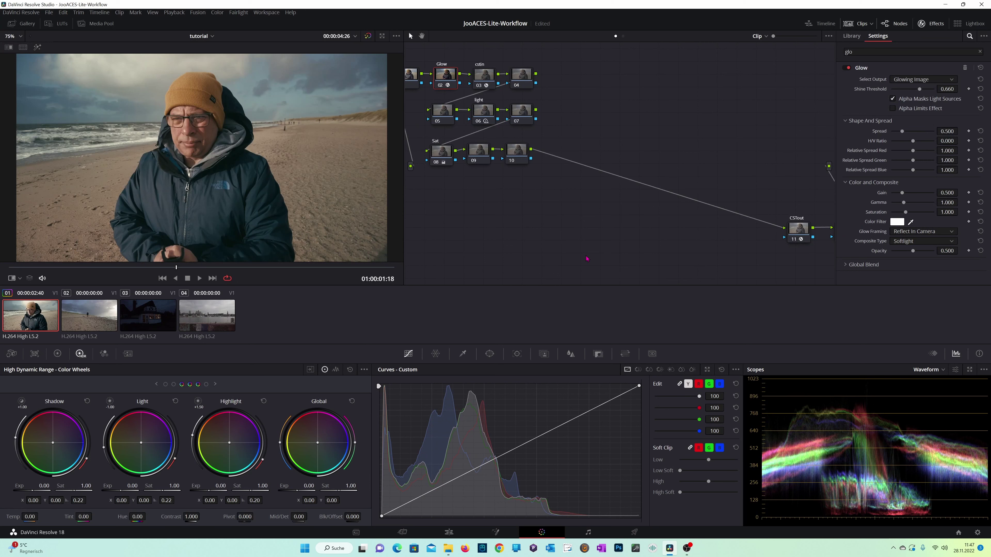
key(shift+f)
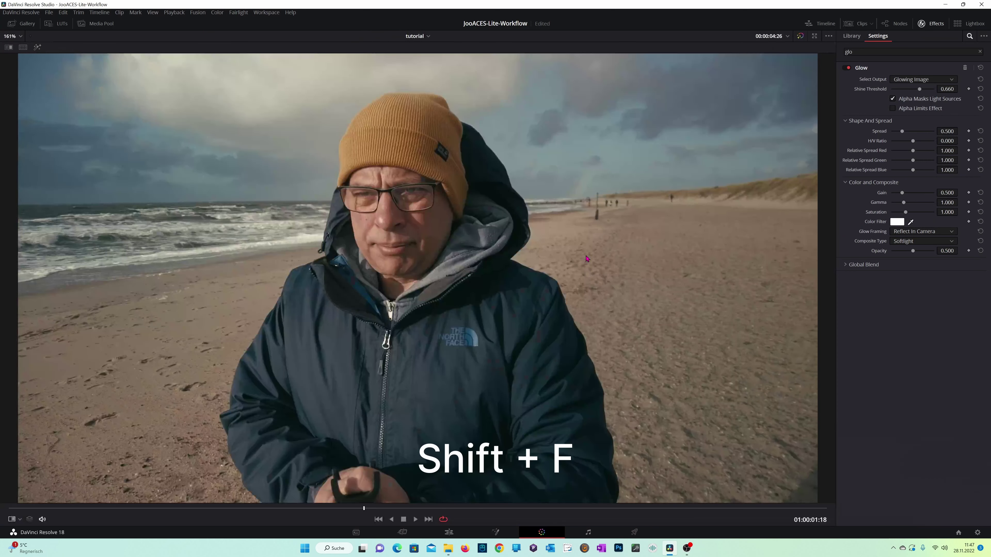
click(847, 69)
click(848, 69)
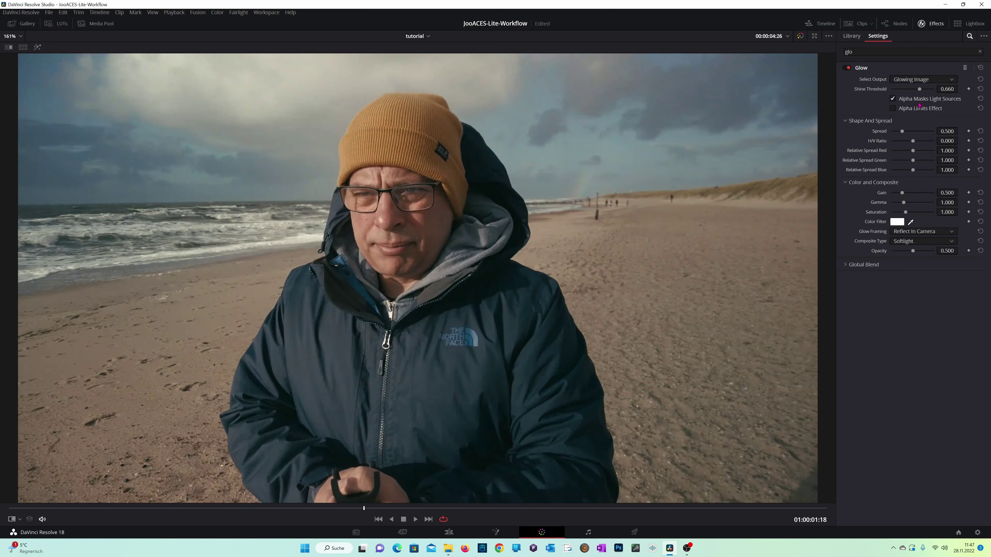
Lower the Glow effect's Shine Threshold to 0.651 and compare the image with the effect off and on.
drag(919, 91, 916, 95)
click(848, 72)
click(848, 72)
Inspect the Glow effect's Shiny Regions output and return the output to Glowing Image.
click(898, 80)
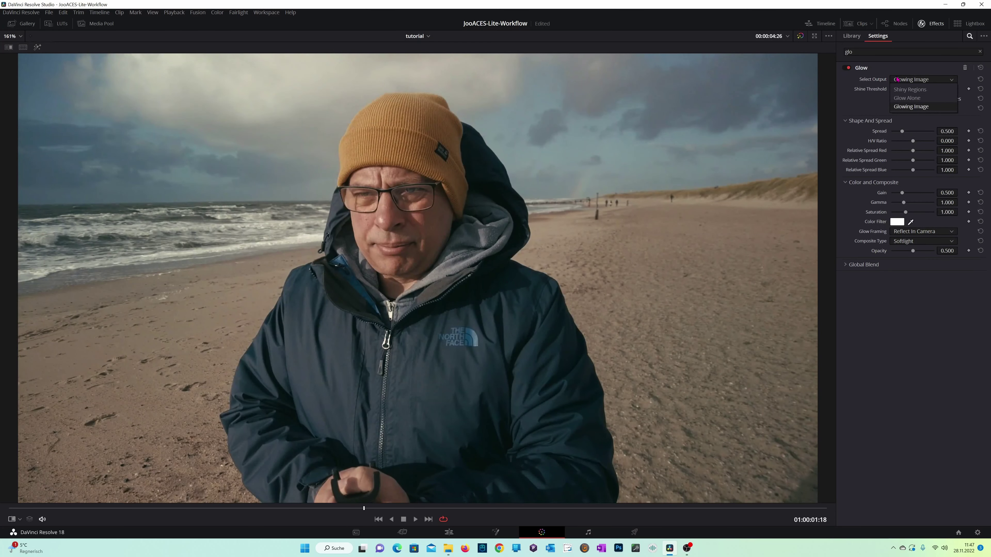
click(900, 80)
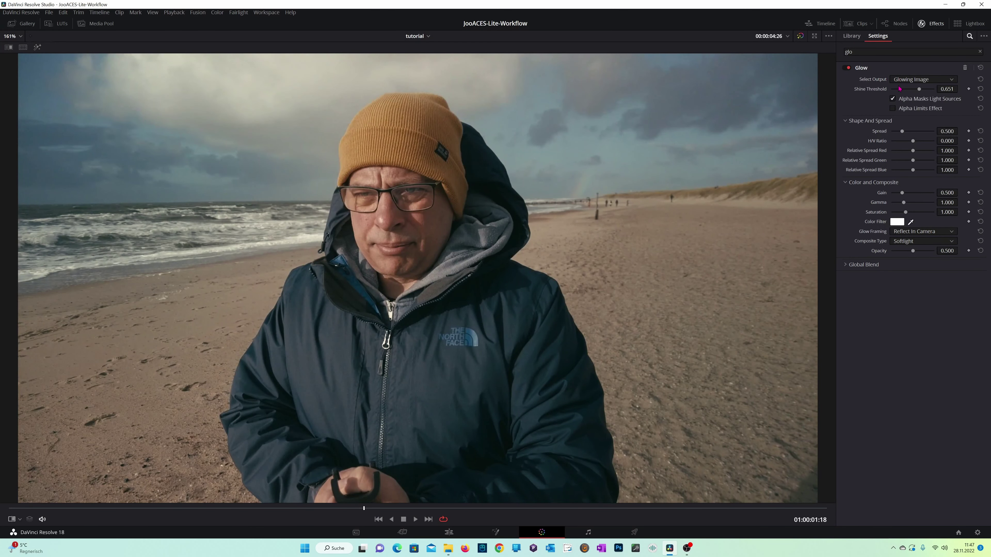
click(902, 83)
click(899, 91)
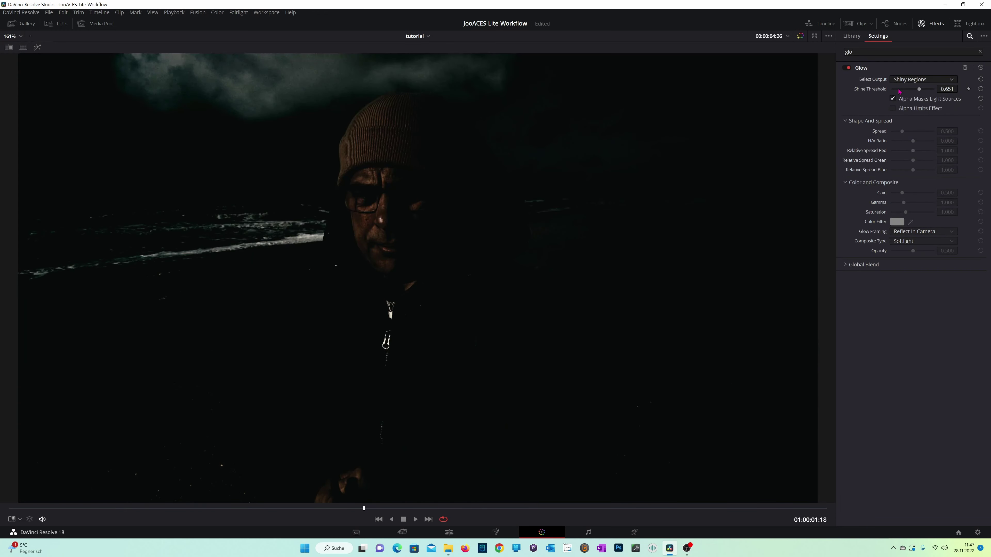
click(910, 81)
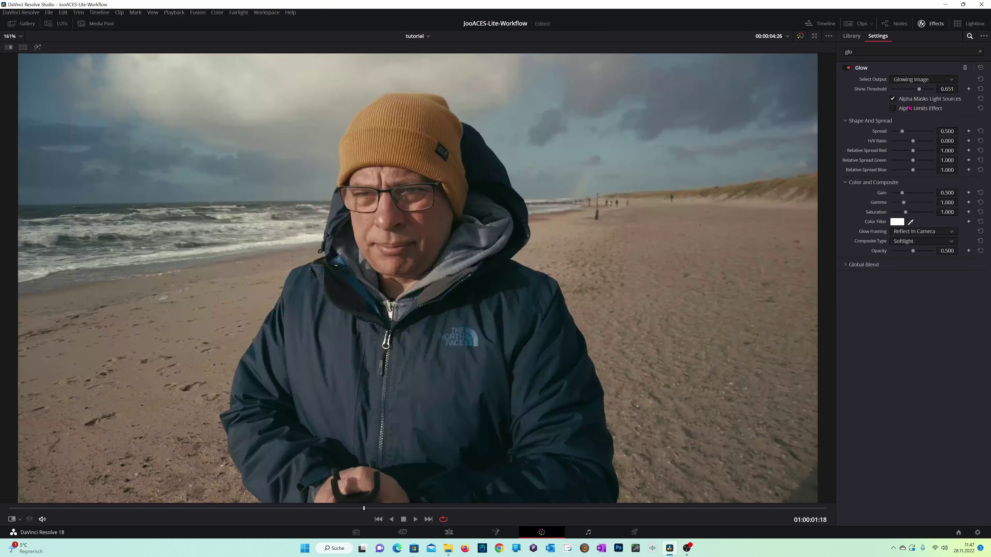
click(911, 107)
Try a different Glow gamma, reset it, and set the Glow gain to 0.991.
mouse_move(904, 203)
mouse_down()
mouse_move(888, 206)
mouse_move(898, 206)
mouse_up()
double_click(879, 205)
mouse_move(906, 195)
mouse_down()
mouse_move(944, 202)
mouse_move(914, 205)
mouse_up()
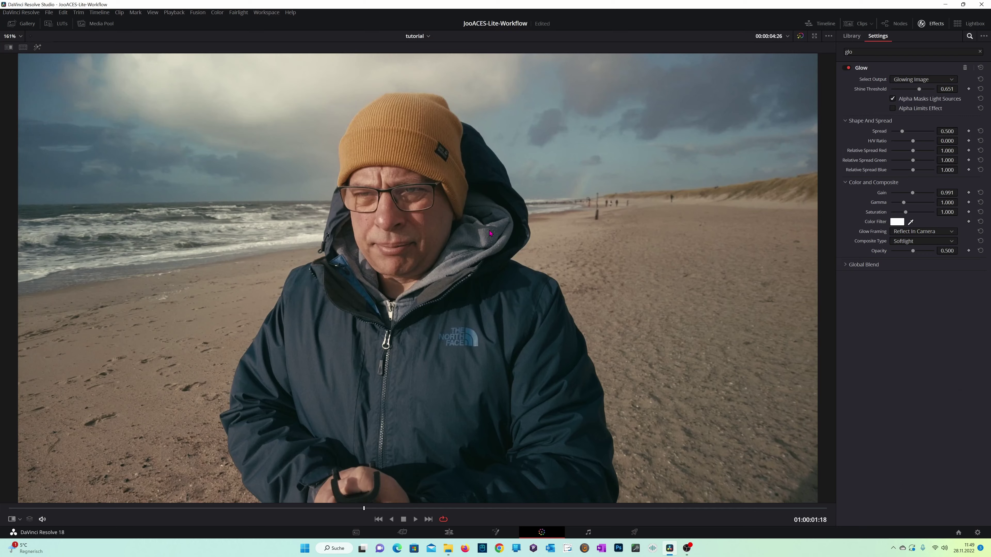
key(shift+f)
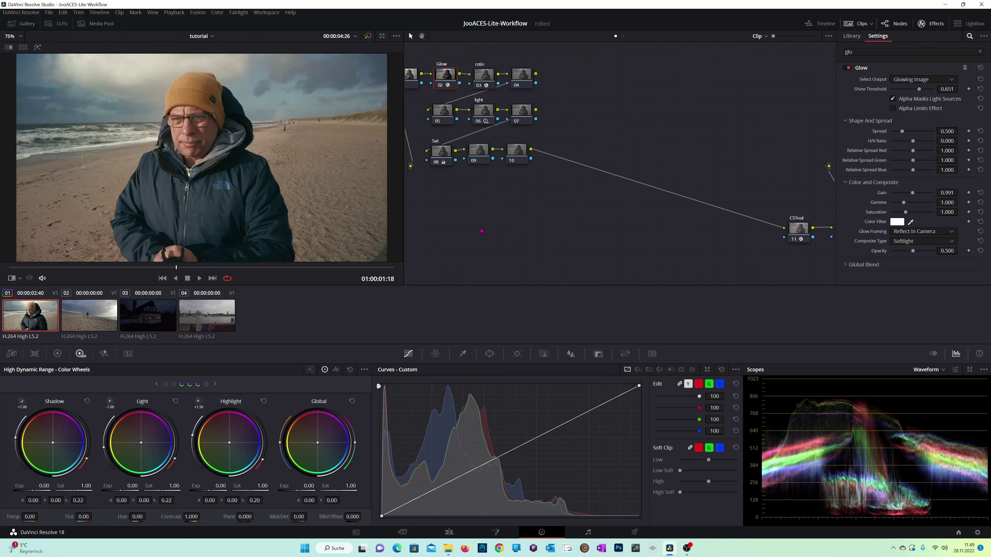
Hide the effect settings and play back the graded first clip in the full-screen viewer.
drag(503, 229, 542, 231)
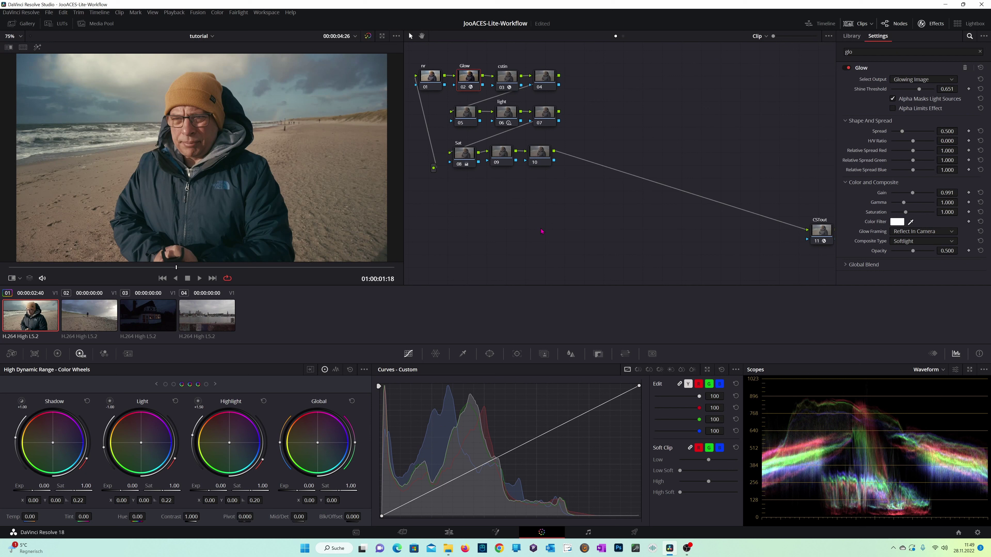
click(927, 24)
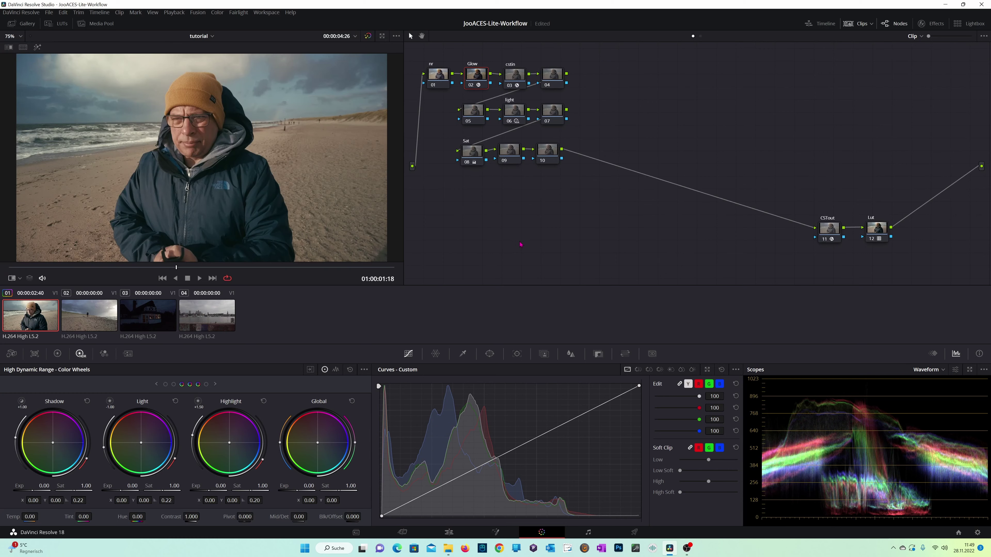
key(p)
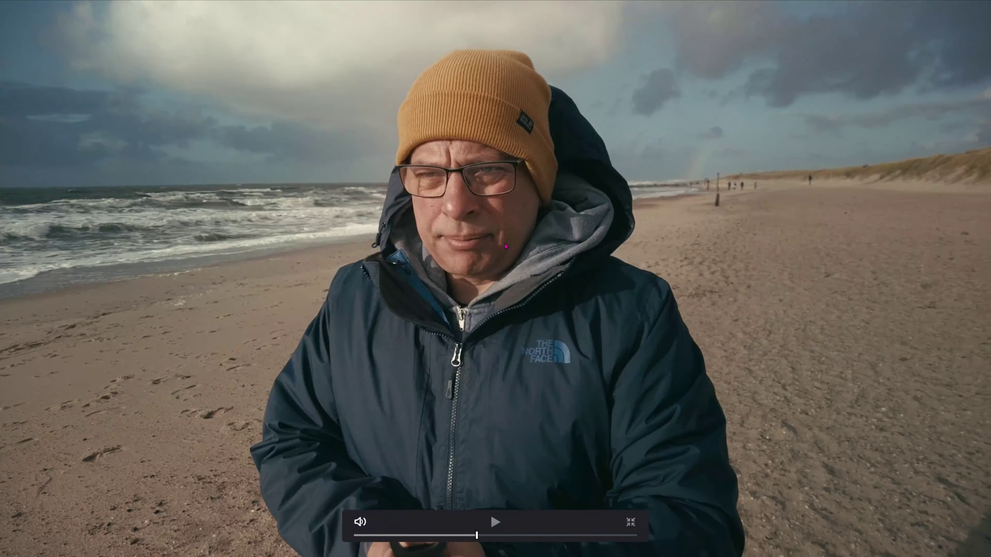
key(space)
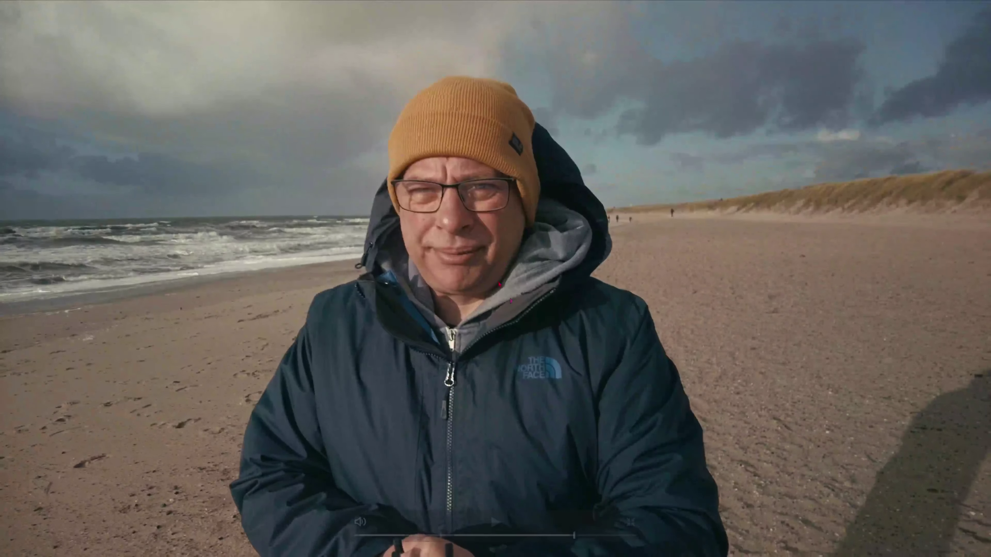
click(631, 523)
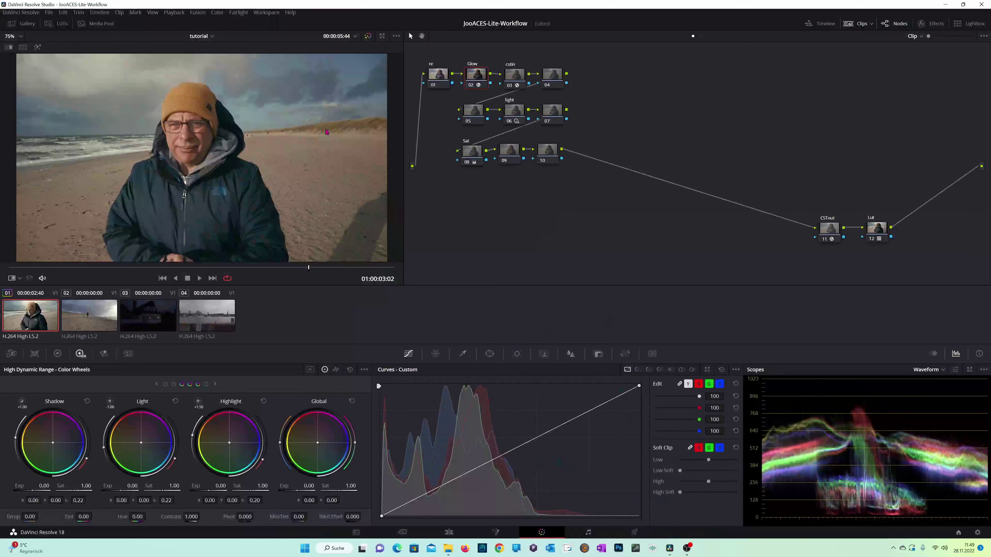
Save the project, then paste the first clip's grade onto the second clip with the light node's Light exposure at -0.36.
key(ctrl+s)
click(99, 315)
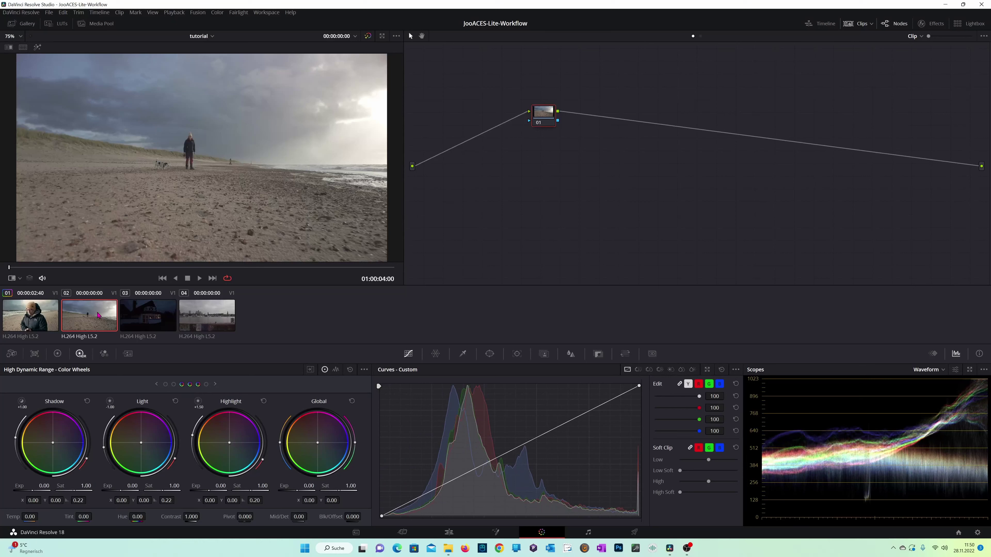
key(ctrl+v)
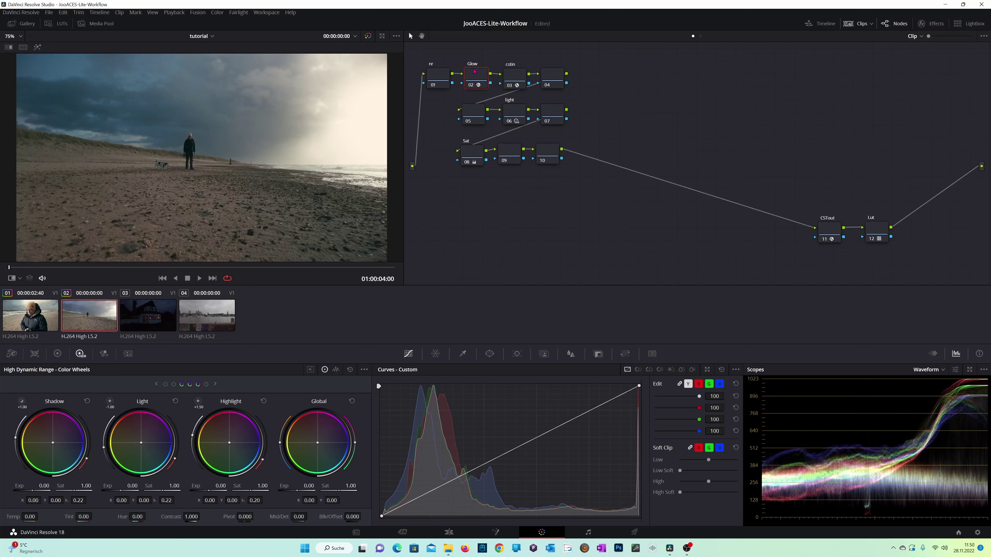
click(520, 115)
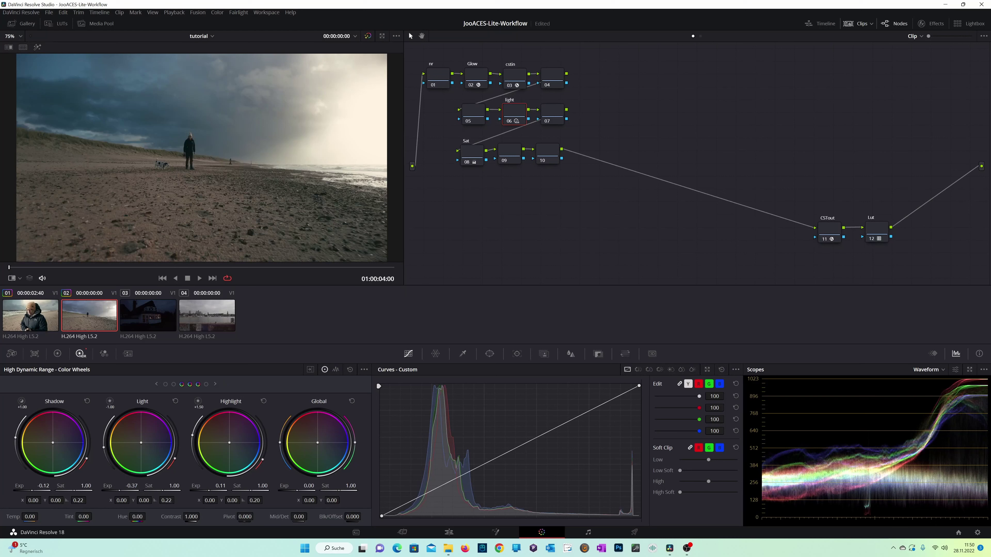
drag(131, 487, 133, 487)
Inspect the second clip's Glow node in an enlarged viewer with its output set to Shiny Regions.
click(464, 77)
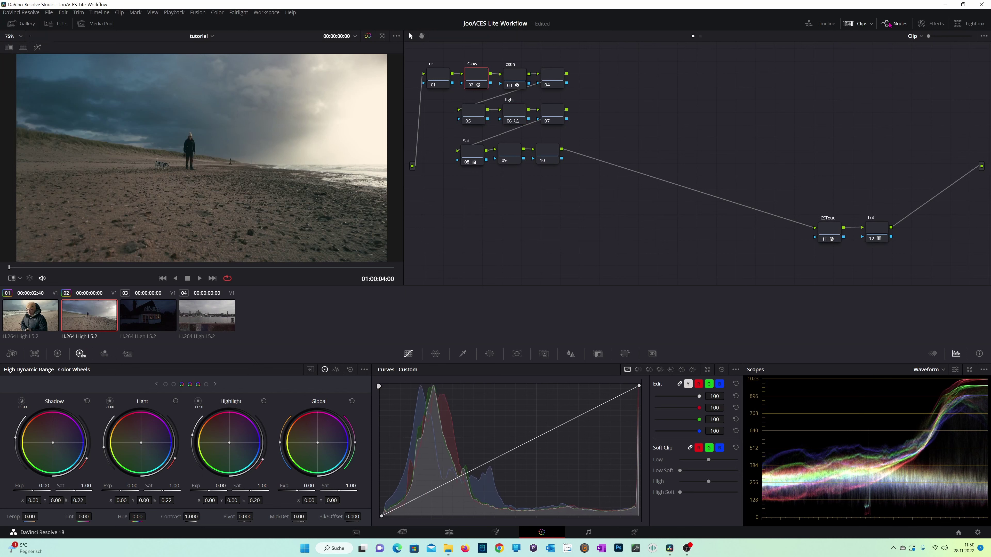
click(936, 24)
key(shift+f)
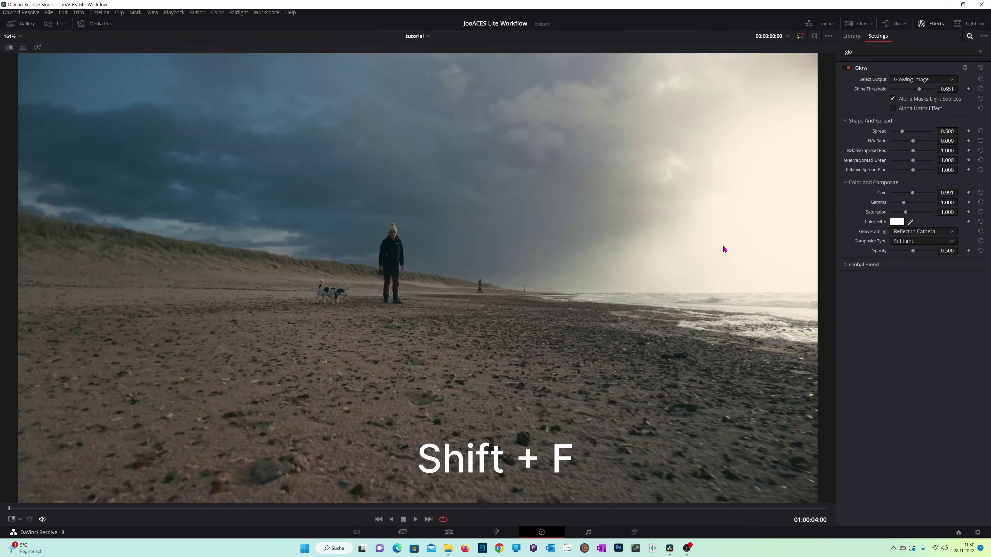
click(913, 78)
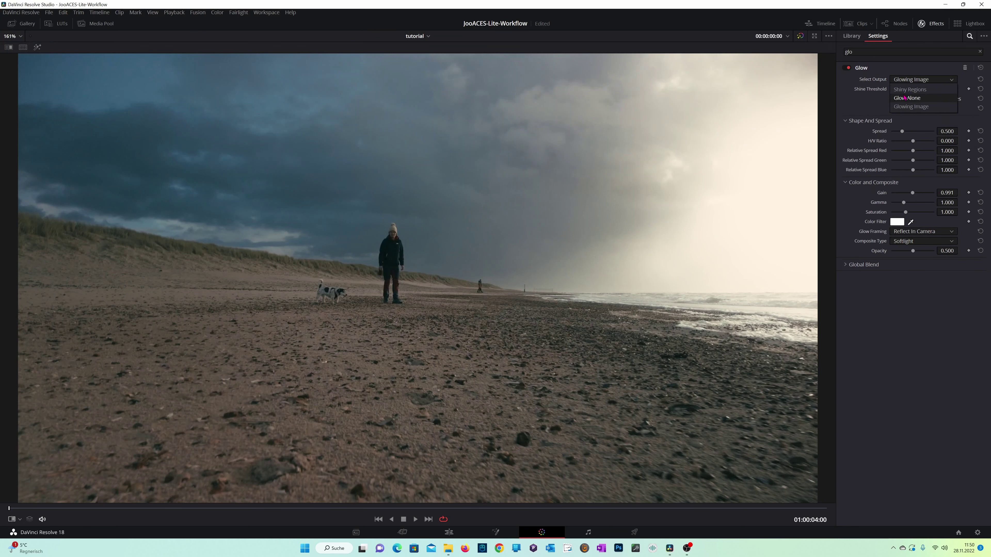
click(905, 97)
click(906, 82)
click(902, 91)
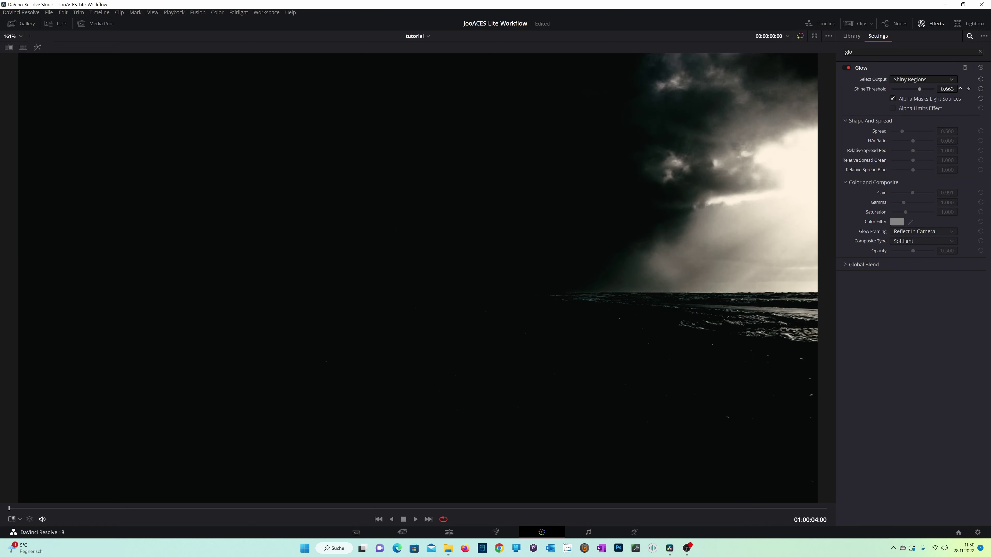
Set the Glow Shine Threshold to 0.648 and return the output to Glowing Image in the normal viewer layout.
drag(948, 88, 940, 89)
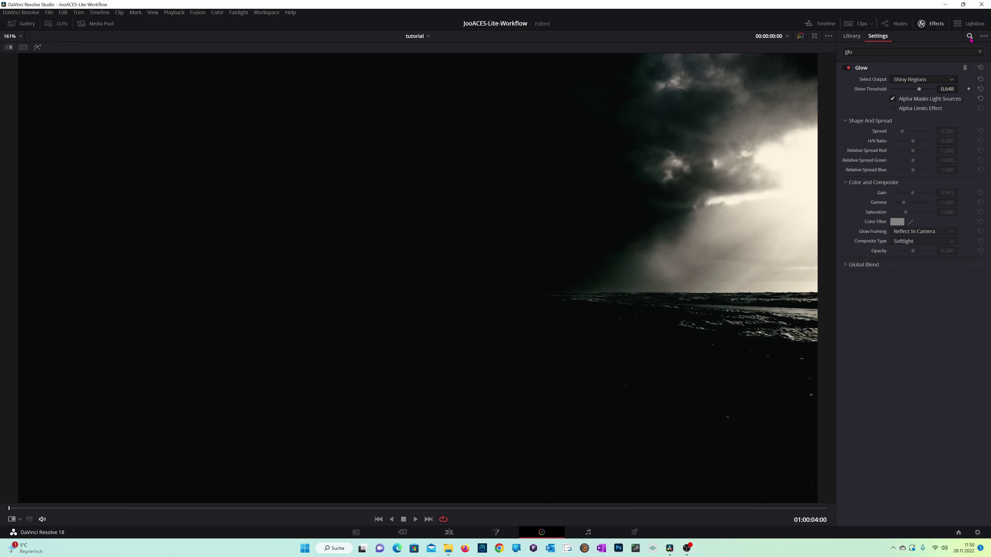
click(908, 79)
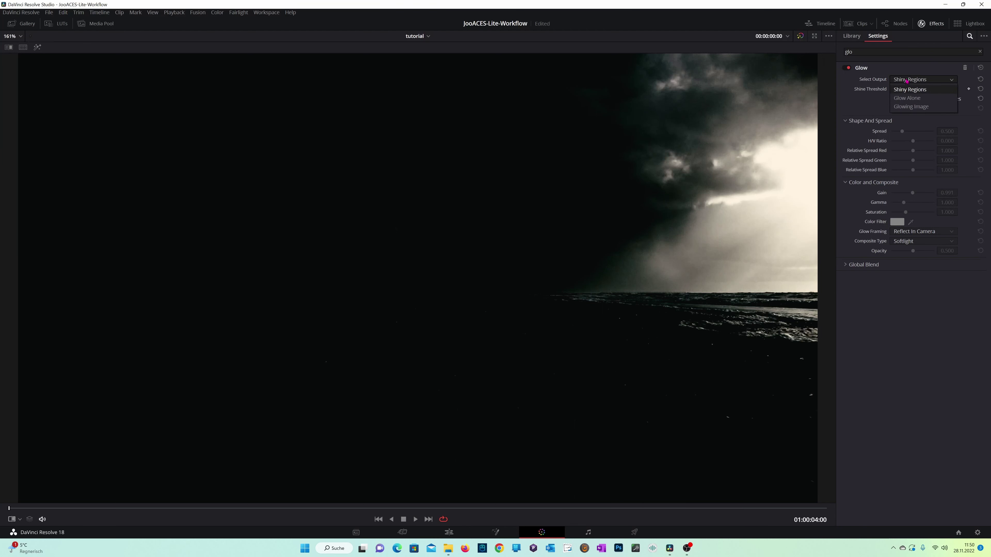
click(905, 107)
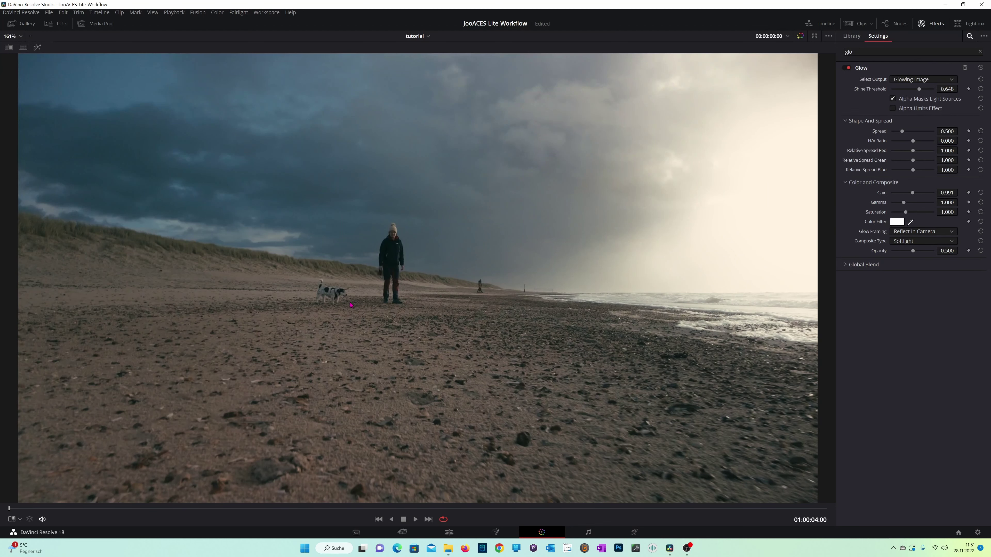
key(alt+f)
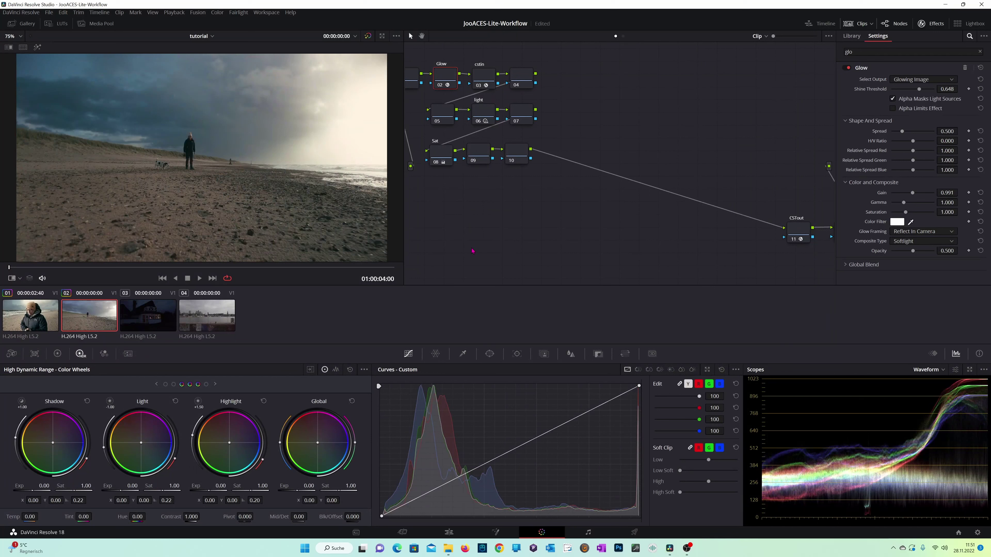
Show an enlarged waveform scope for the light node and reset its Highlight HDR wheel.
click(486, 115)
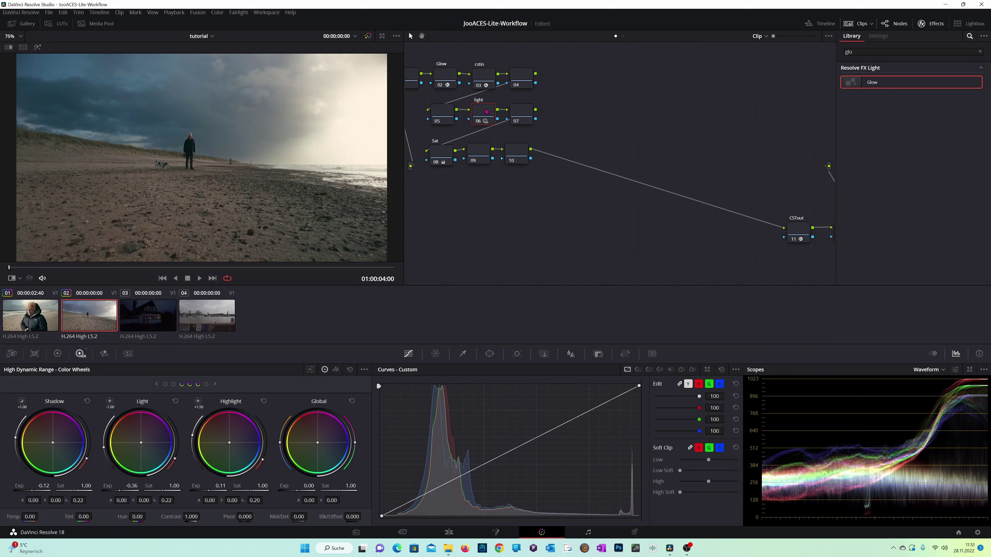
click(215, 385)
click(955, 369)
key(ctrl+shift+w)
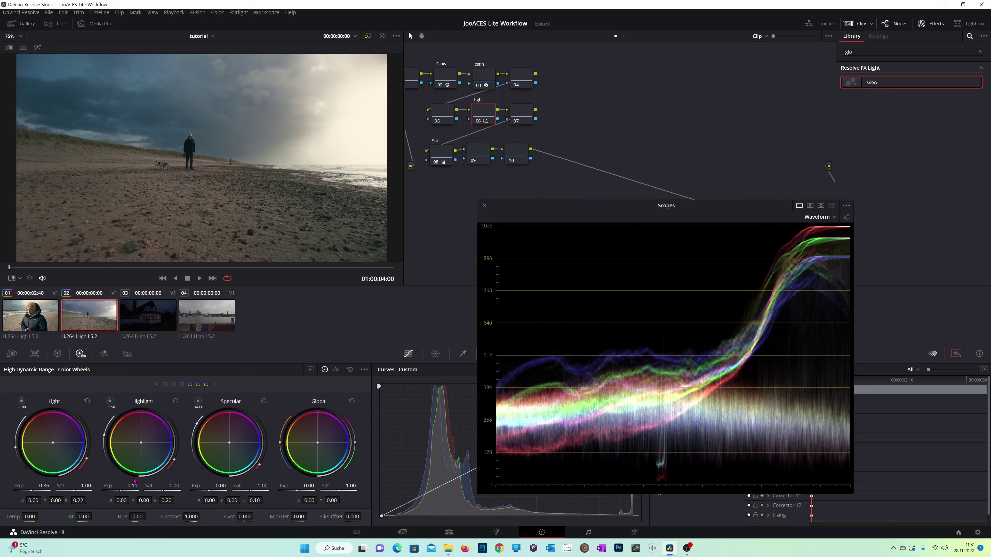
click(175, 401)
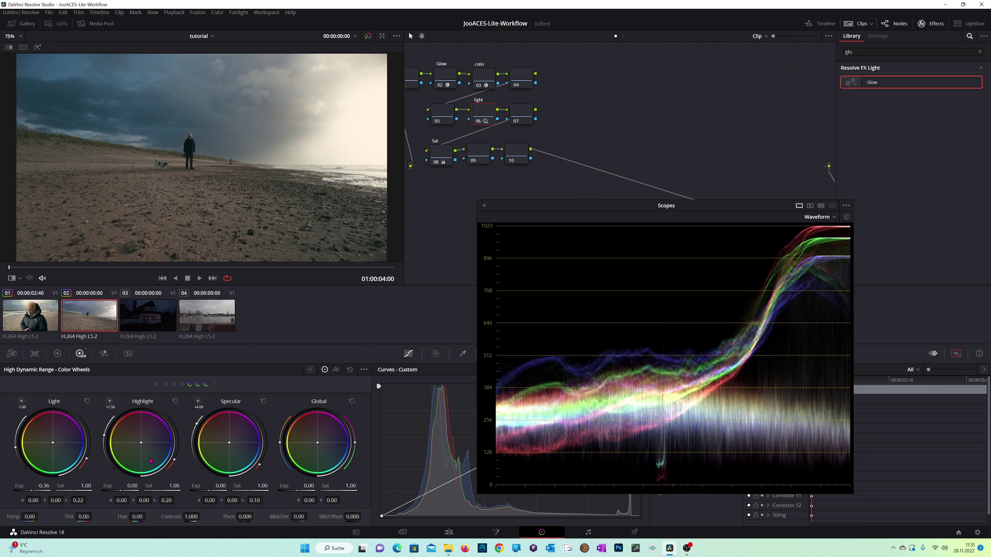
Set the Light wheel's exposure to -0.49 and its colour balance to X -0.01, Y 0.01, and save the project.
drag(44, 486, 41, 486)
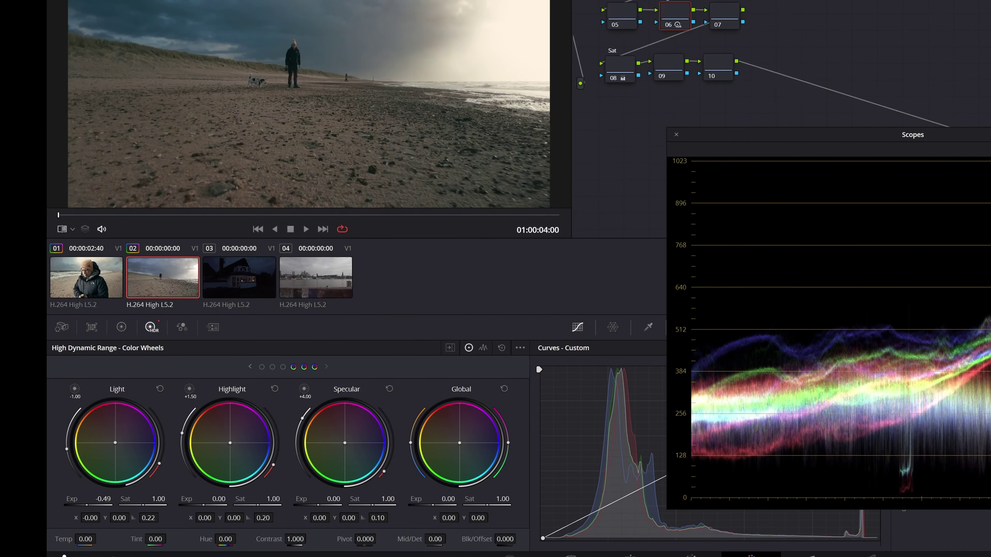
drag(115, 443, 115, 445)
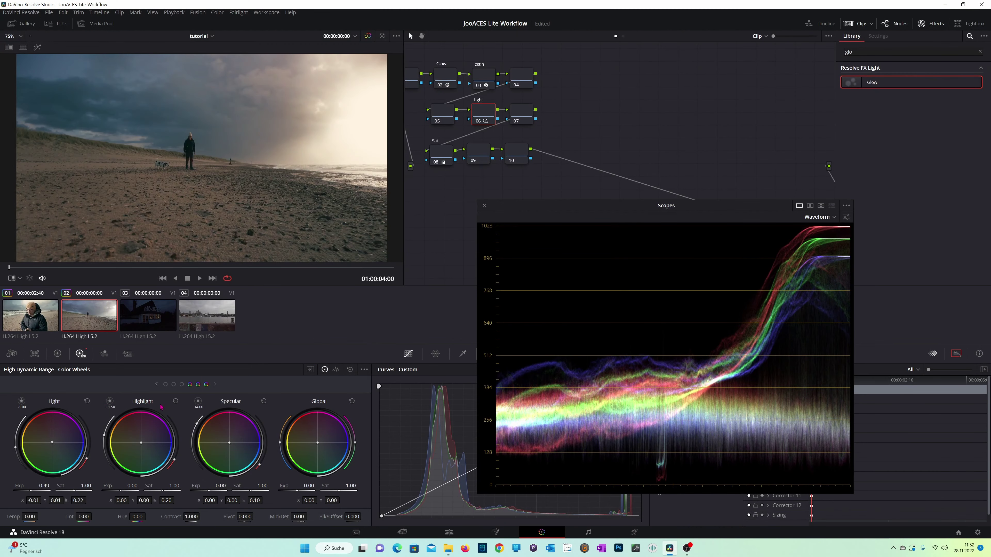
key(ctrl+s)
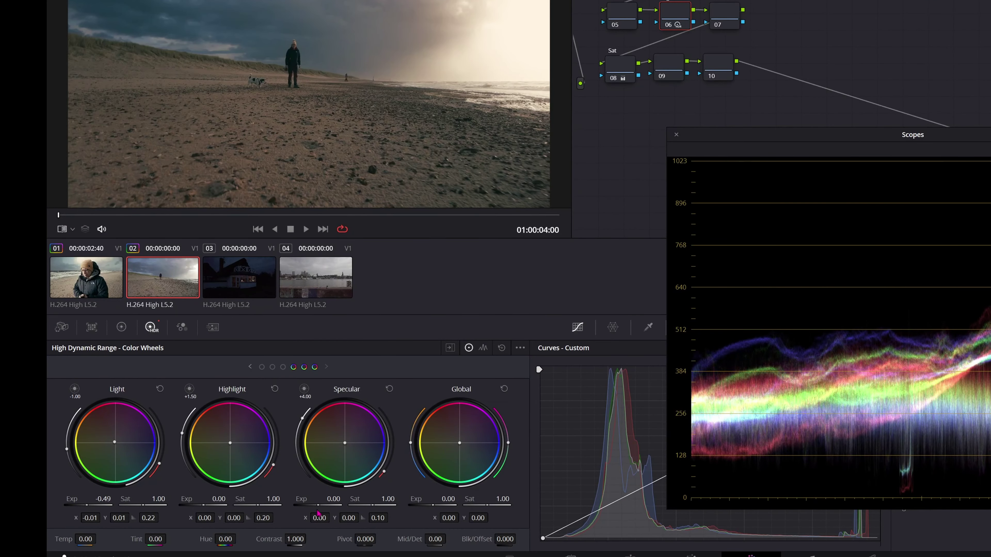
Set the Specular exposure to -0.14 and the Highlight exposure to -0.12, and close the enlarged waveform scope.
drag(319, 505, 316, 505)
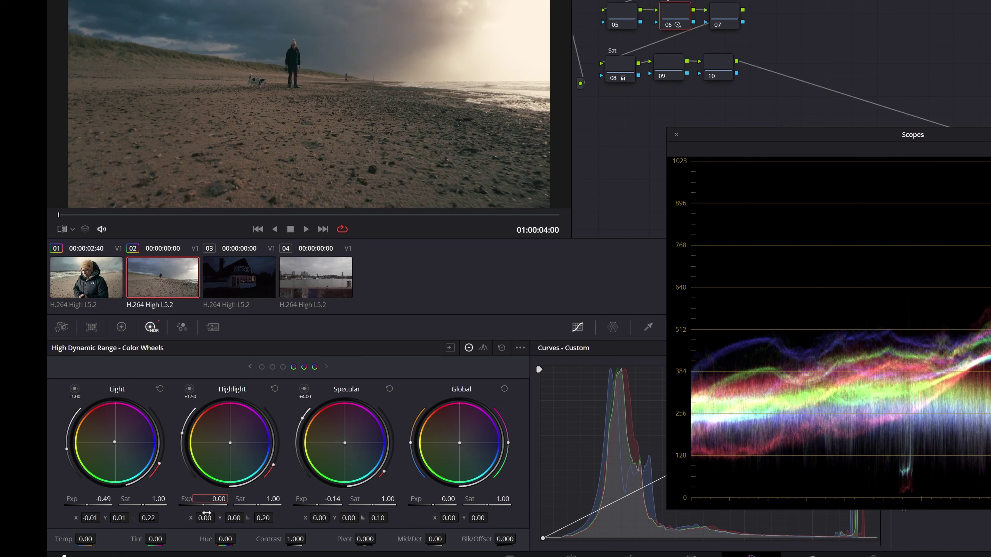
drag(203, 505, 200, 505)
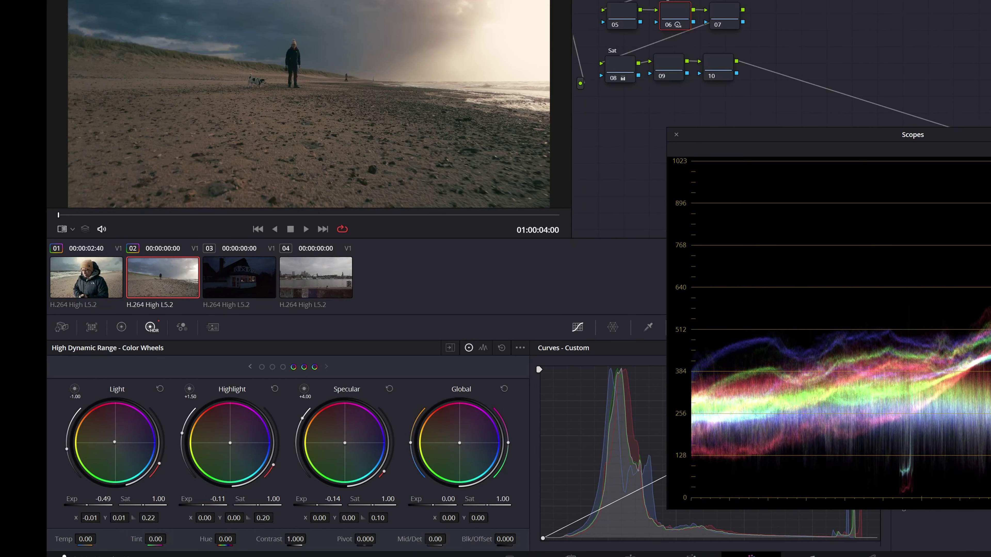
drag(199, 505, 199, 505)
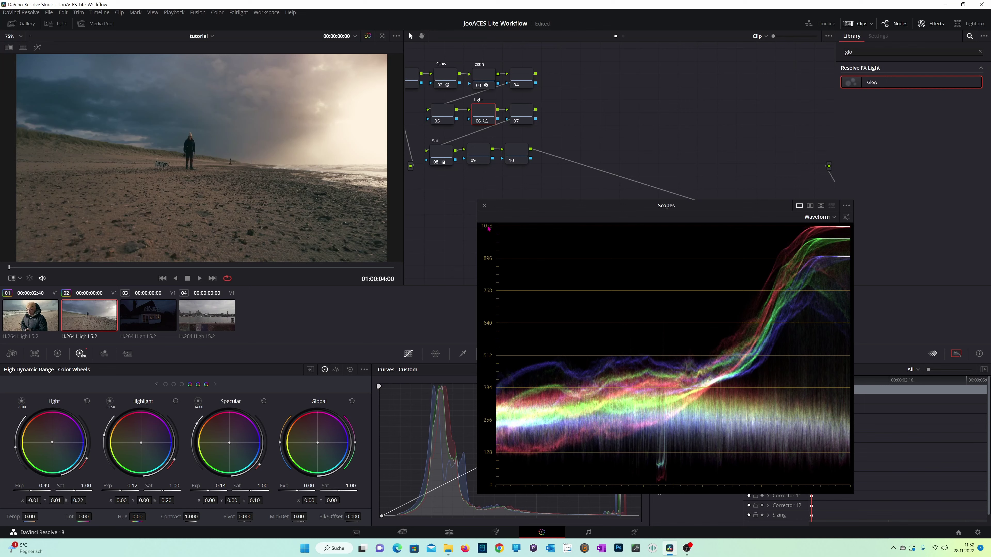
click(484, 206)
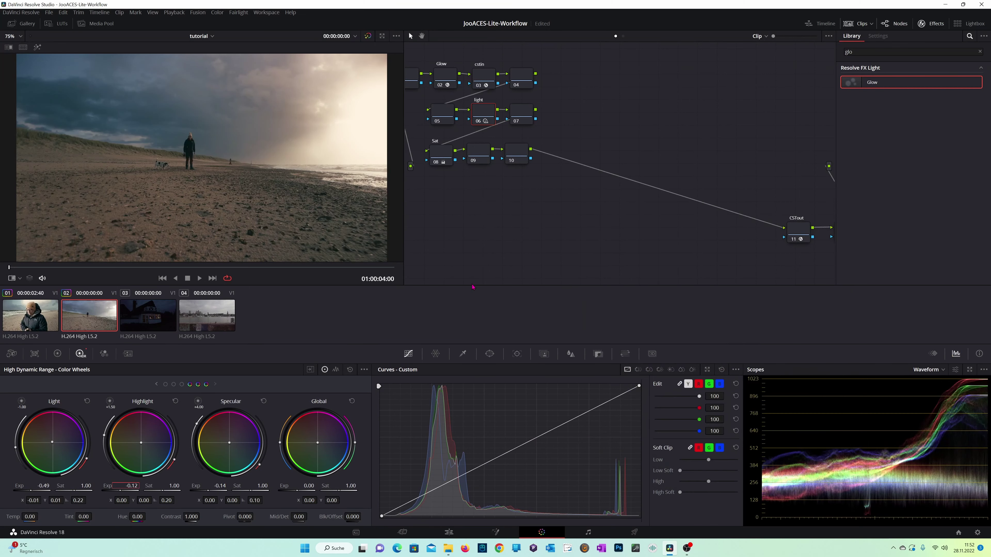
Lower the second clip's Glow gain to 0.220 while viewing the image enlarged.
click(452, 87)
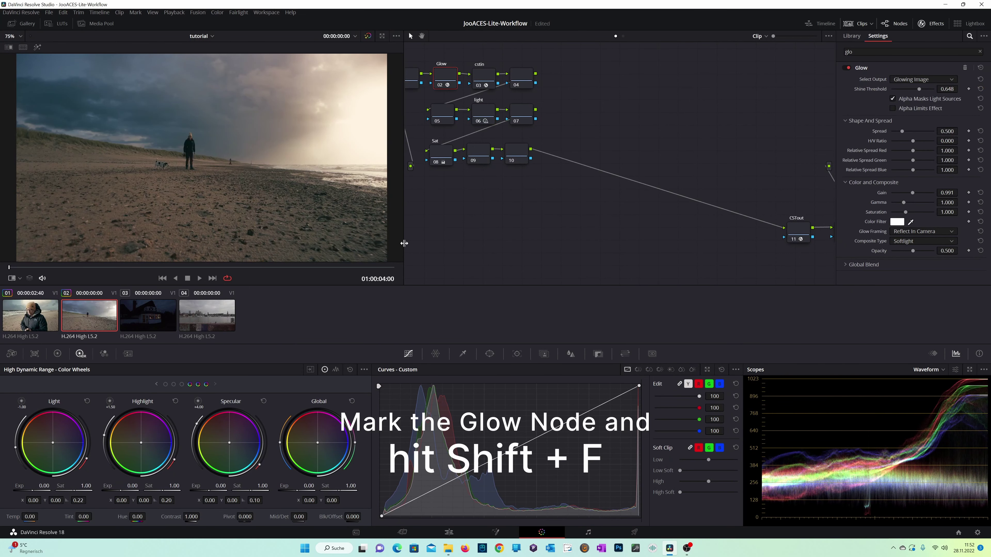
key(shift+f)
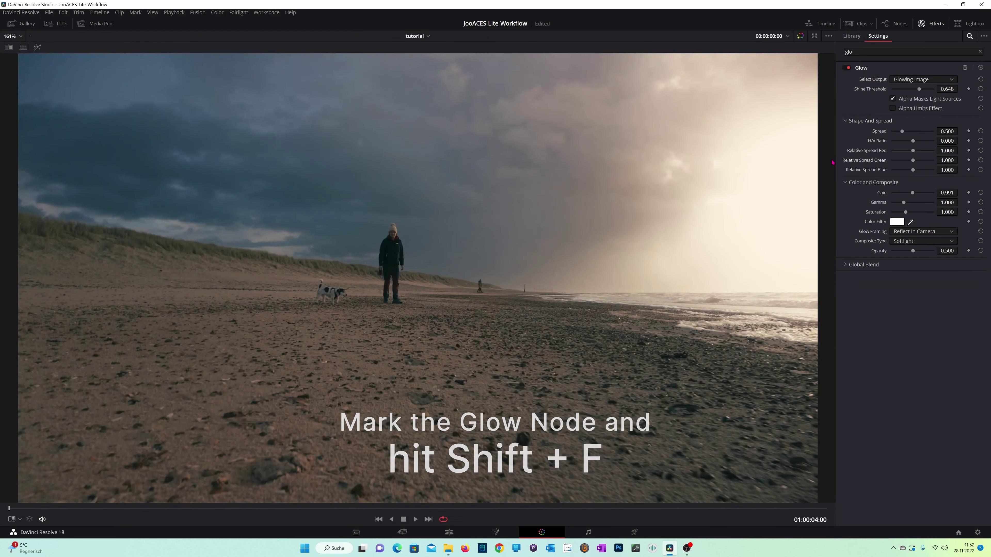
double_click(881, 193)
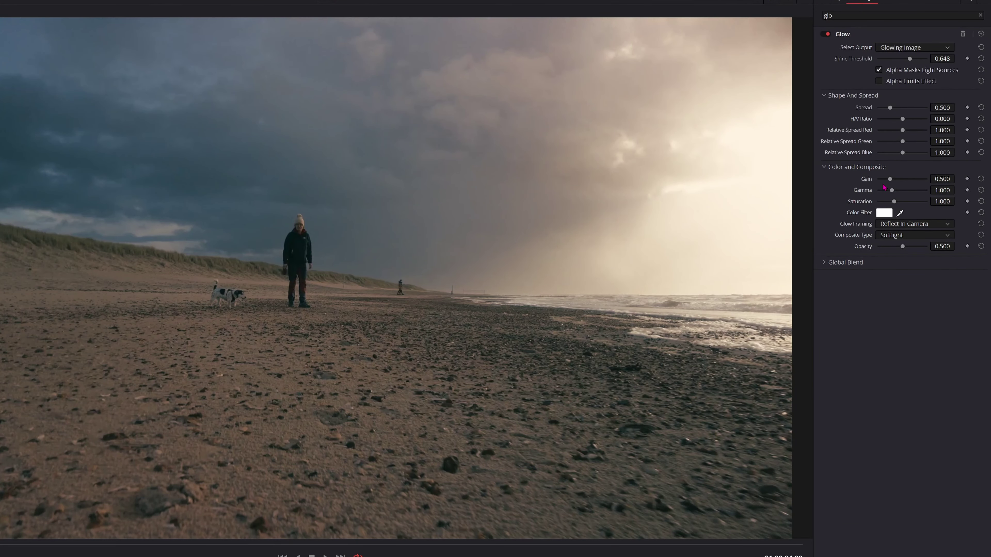
click(888, 186)
drag(888, 185, 885, 187)
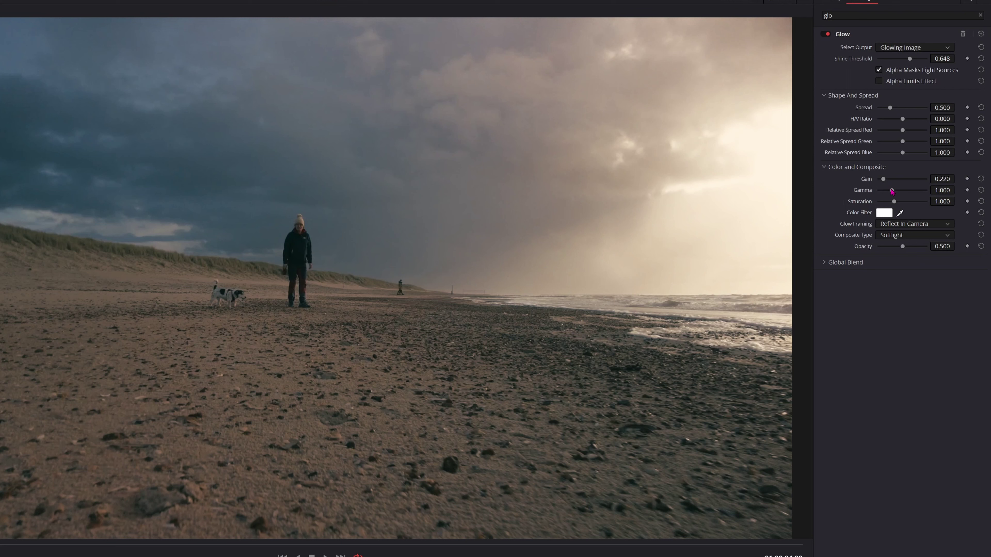
Set the Glow gamma to 0.302 and return to the normal viewer layout.
drag(892, 191, 879, 192)
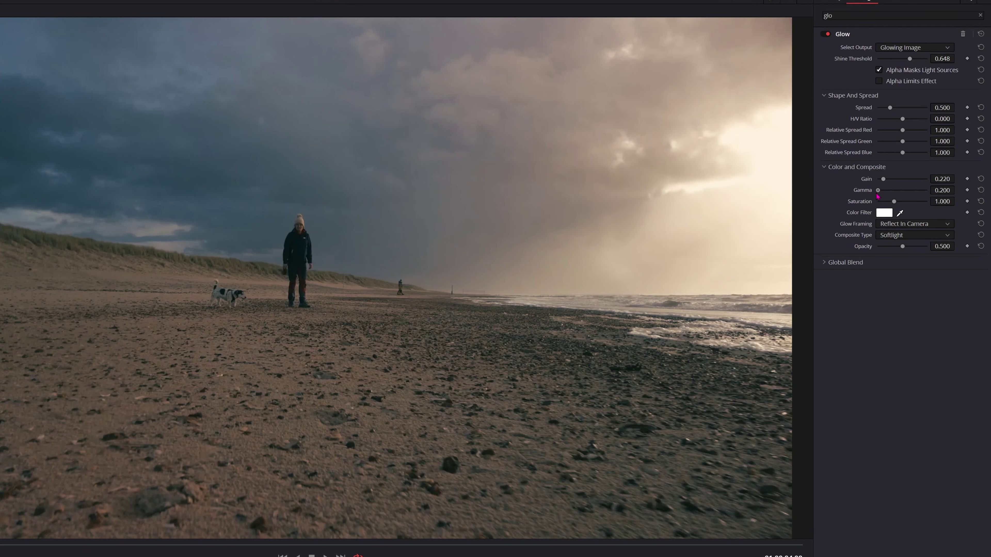
drag(878, 191, 883, 191)
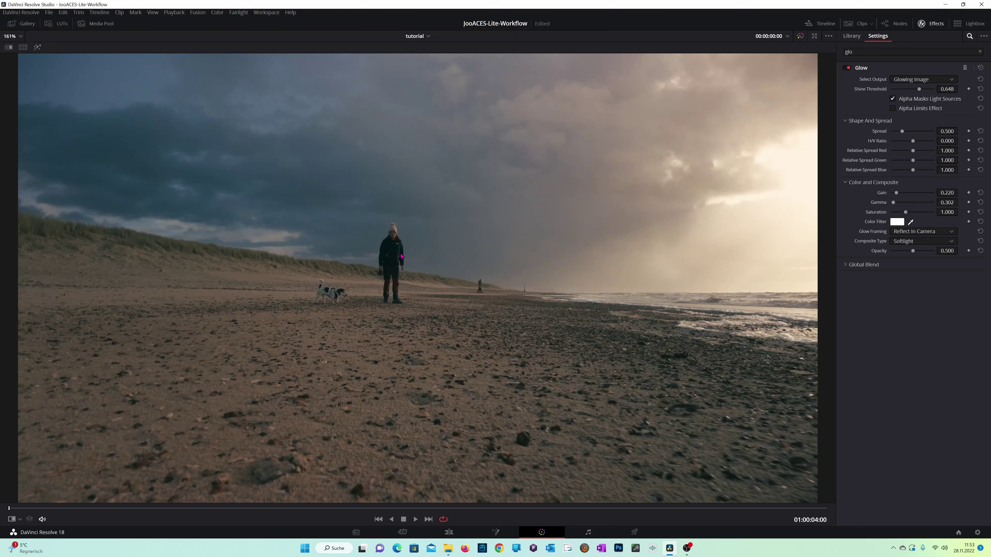
key(alt+f)
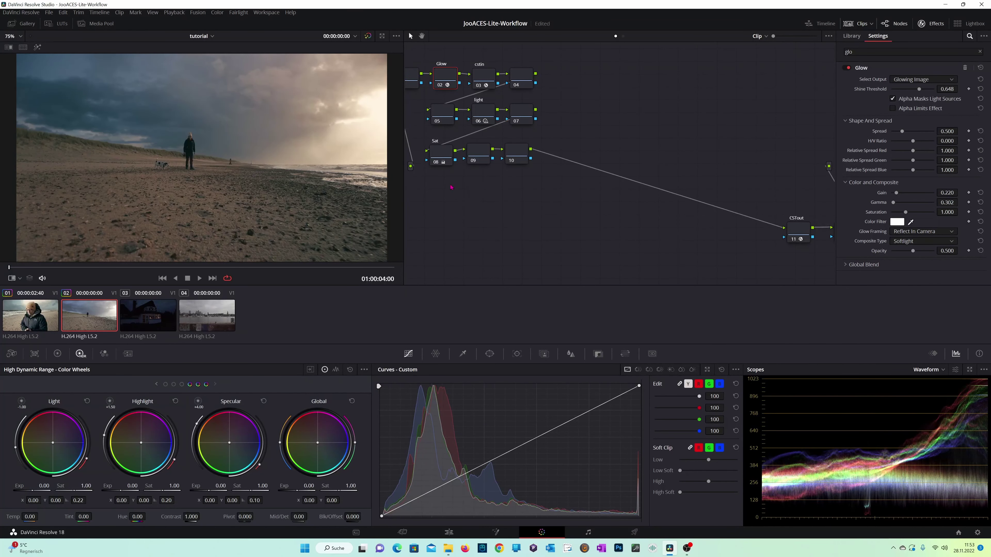
On the third clip's light node, raise the Global HDR wheel's exposure to 0.27.
click(149, 317)
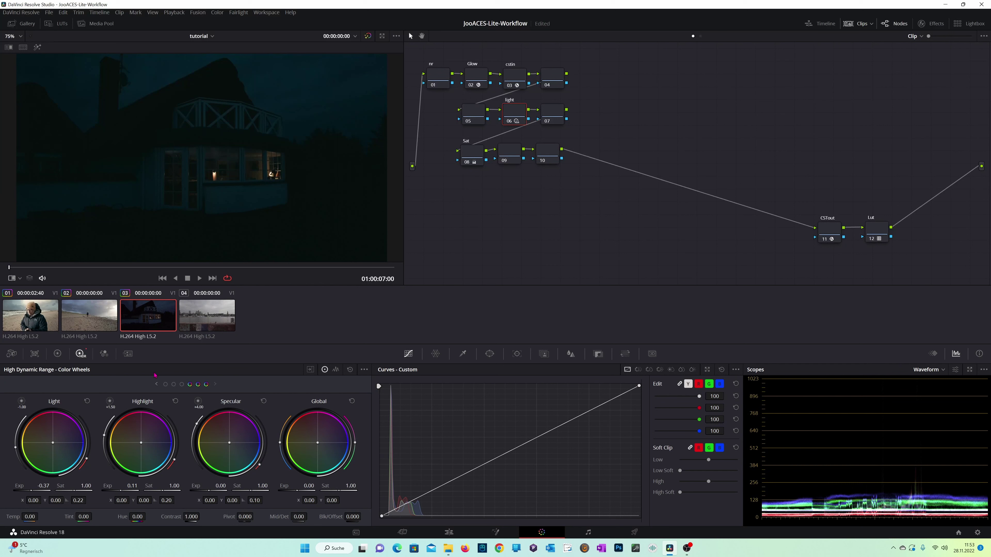
click(158, 386)
drag(318, 486, 328, 486)
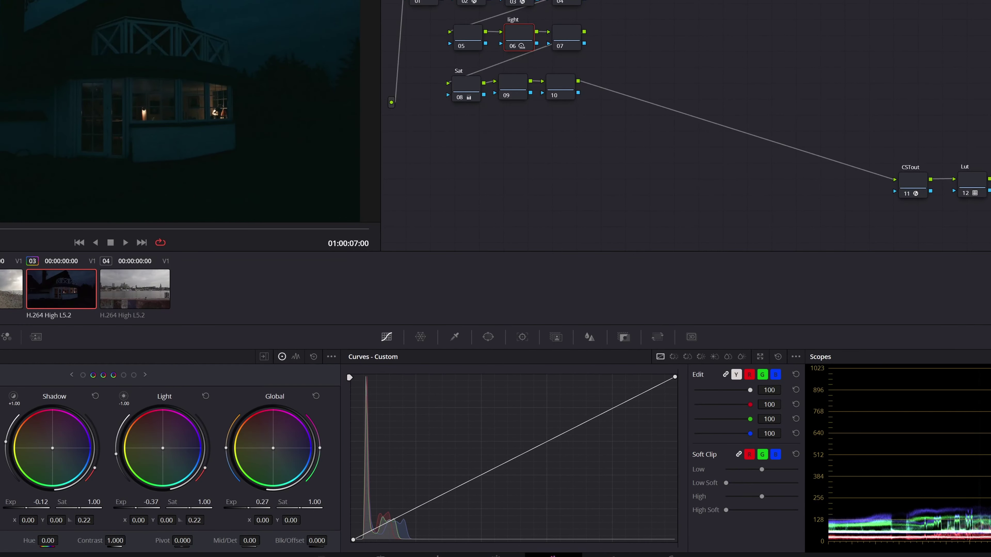
Raise the third clip's Global exposure to 0.44, then reset the Shadow wheel and set its exposure to 0.23.
drag(253, 514, 254, 517)
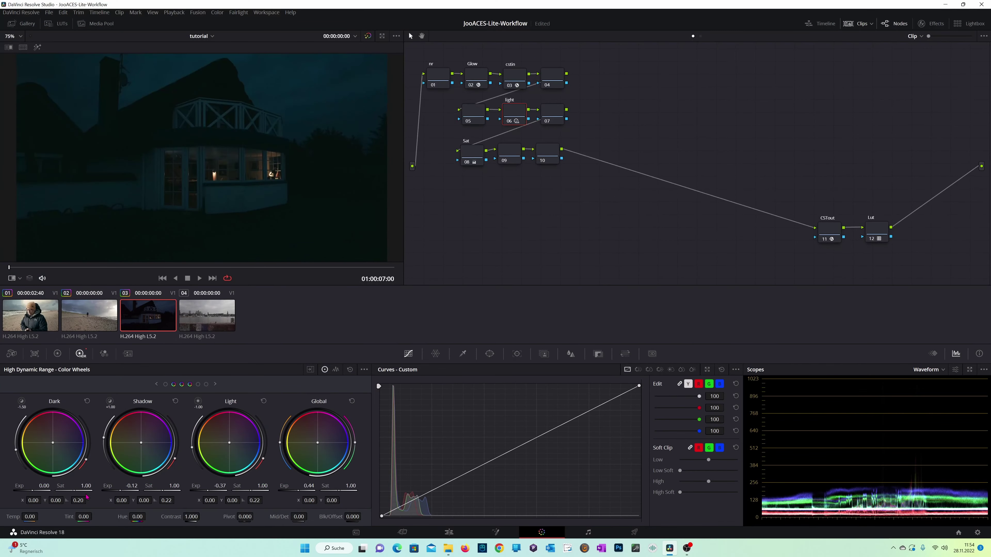
click(175, 402)
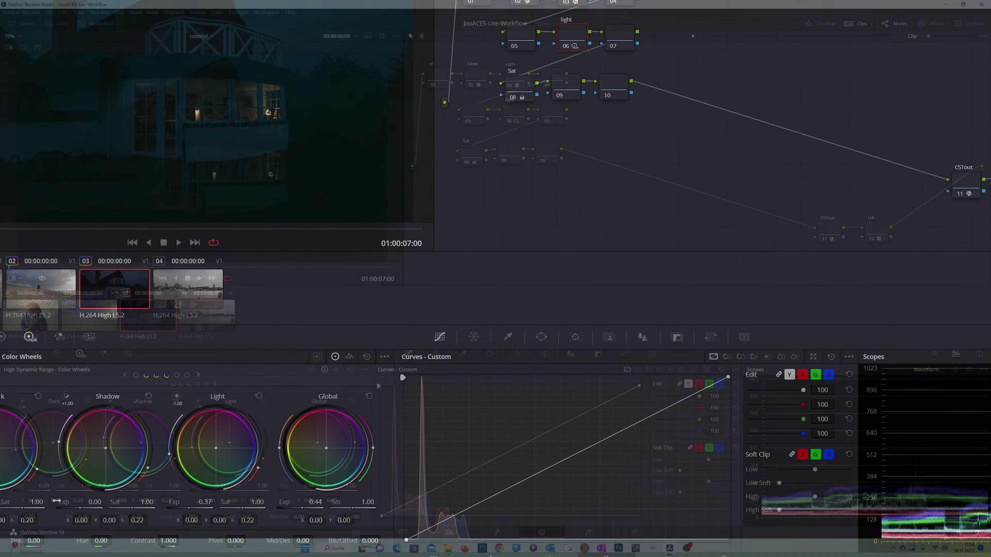
drag(102, 486, 111, 485)
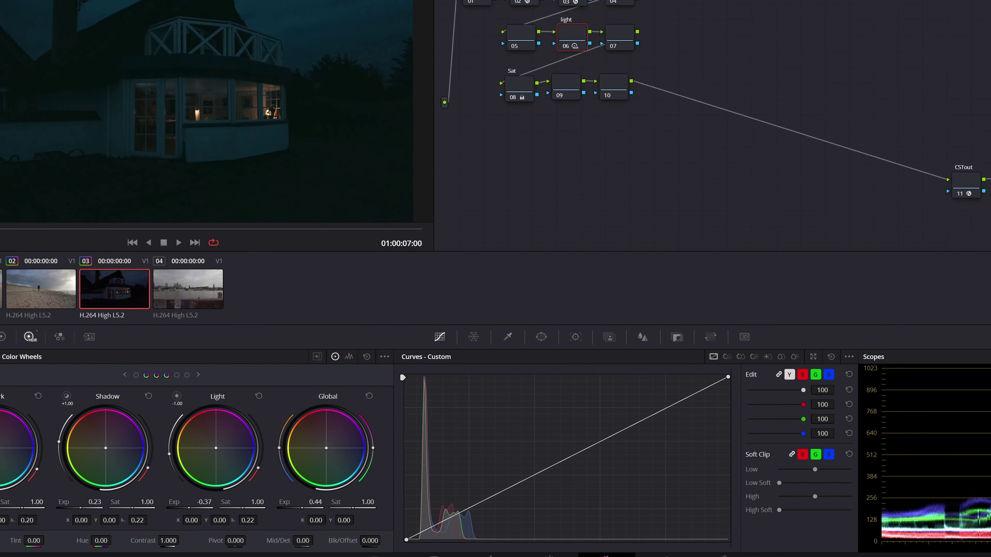
Limit the Shadow zone range to +0.29 and raise its exposure to 0.32 using the highlight preview, then set the Dark exposure to 0.18.
key(shift+h)
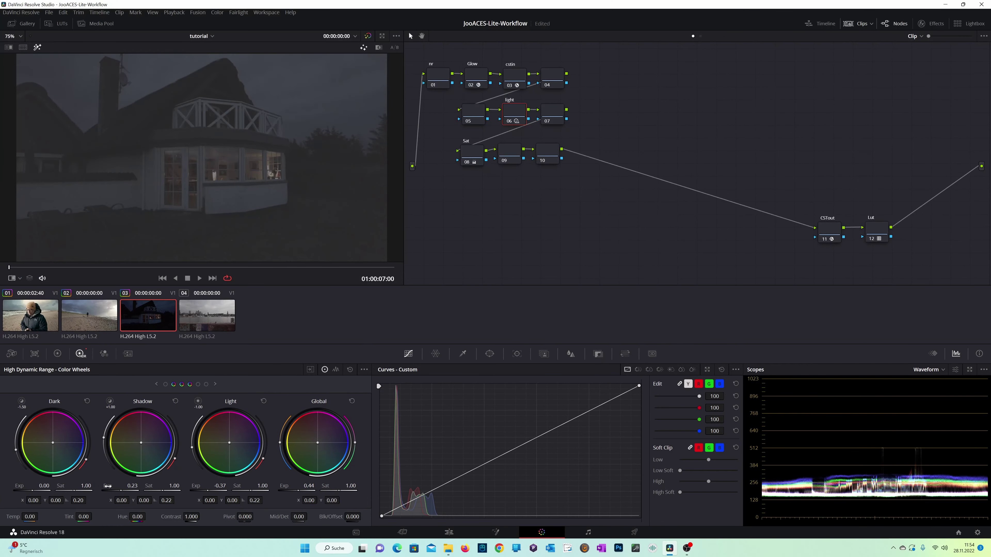
drag(104, 439, 103, 442)
drag(123, 487, 121, 491)
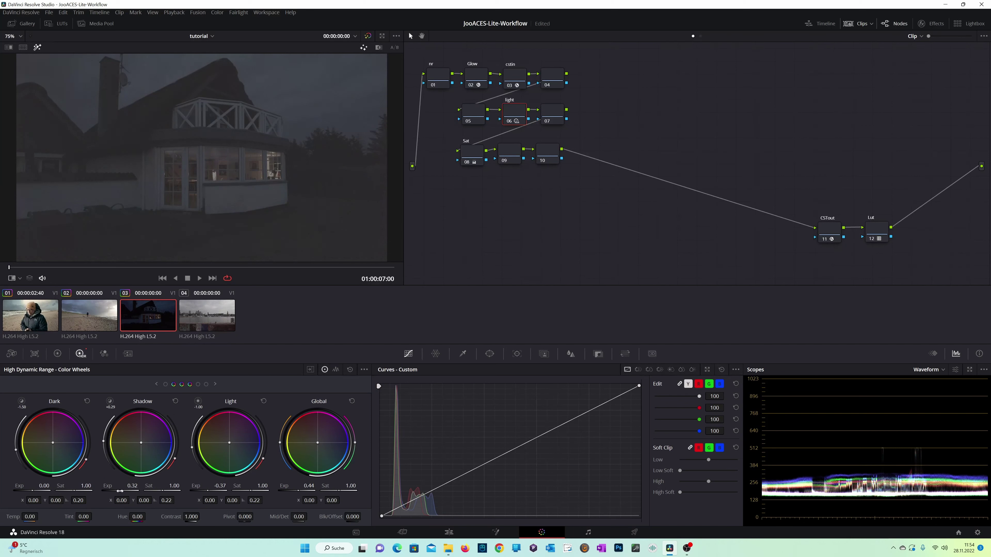
key(shift+h)
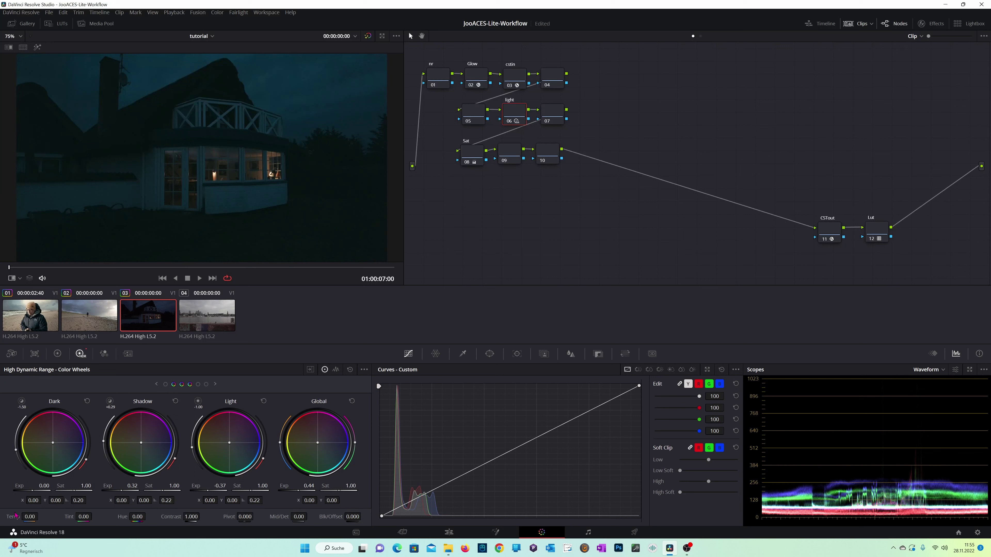
drag(39, 486, 47, 486)
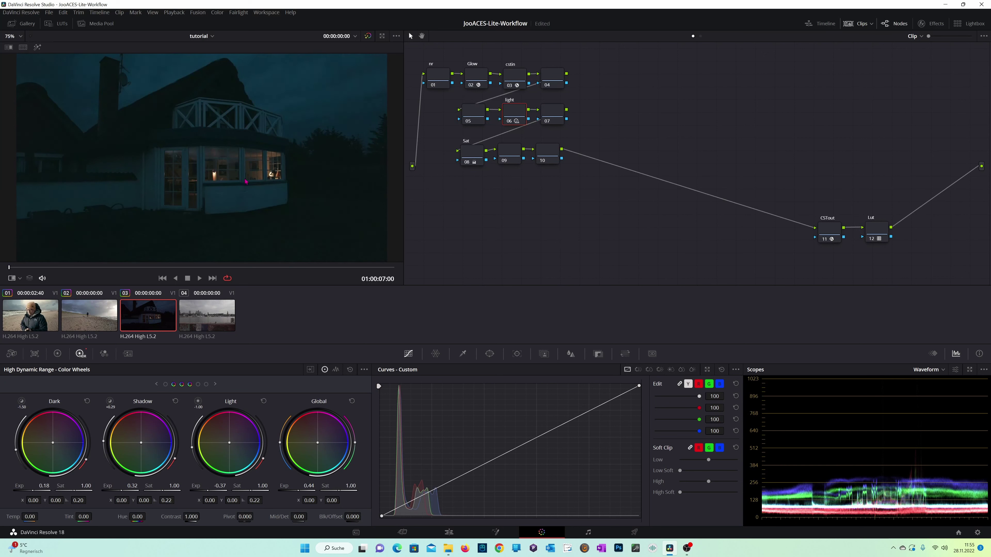
Set the third clip's Glow H/V Ratio to 1.000 in an enlarged viewer, play the result, and return to the normal layout.
click(474, 62)
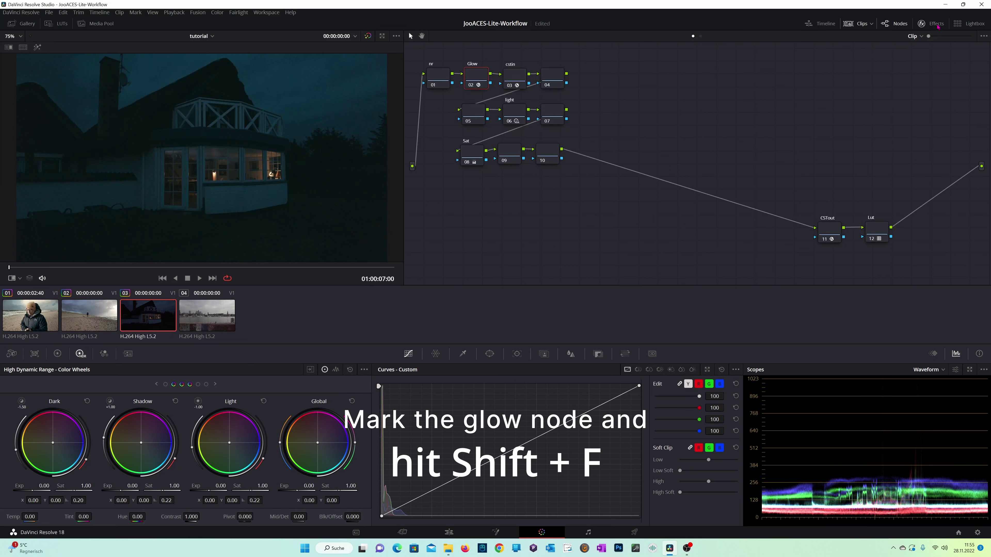
click(926, 23)
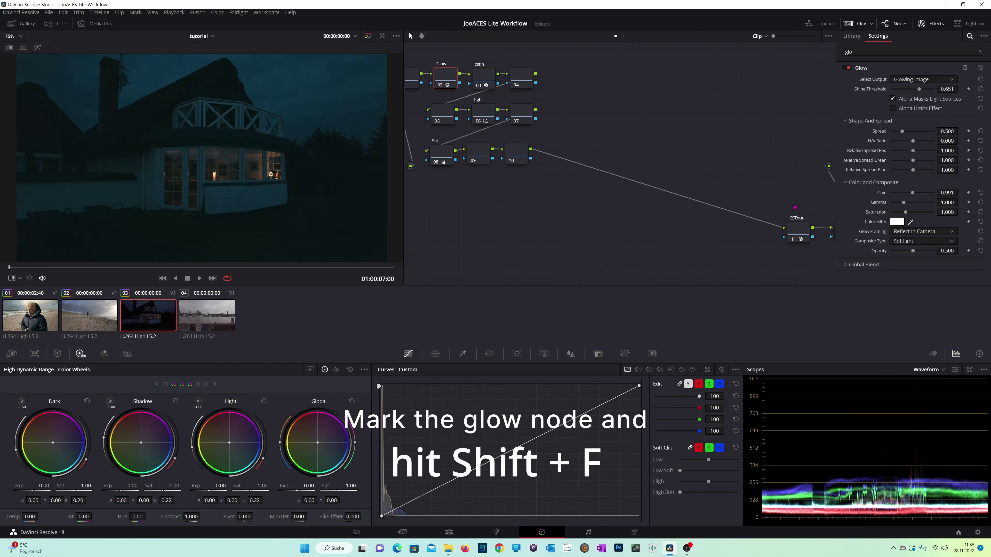
key(shift+f)
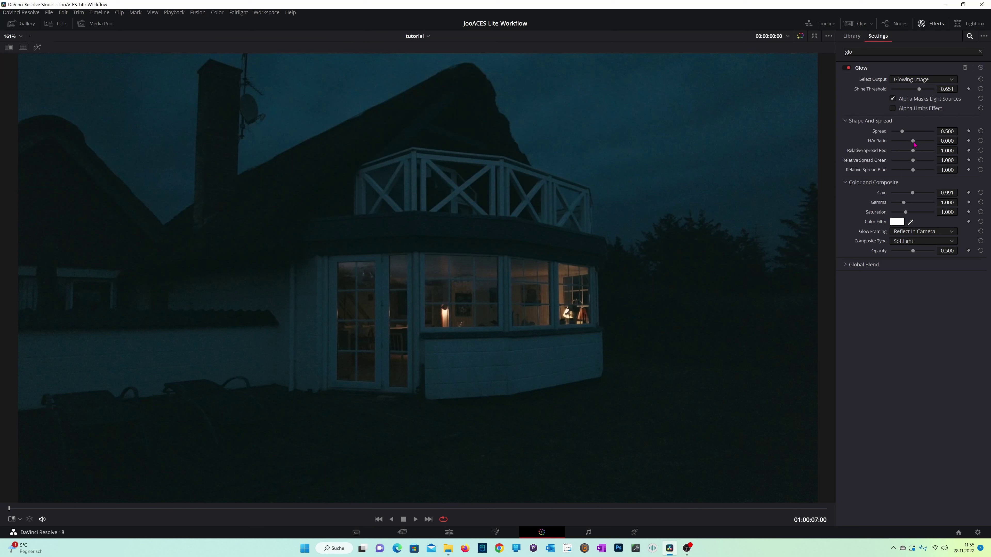
drag(914, 142, 972, 152)
key(space)
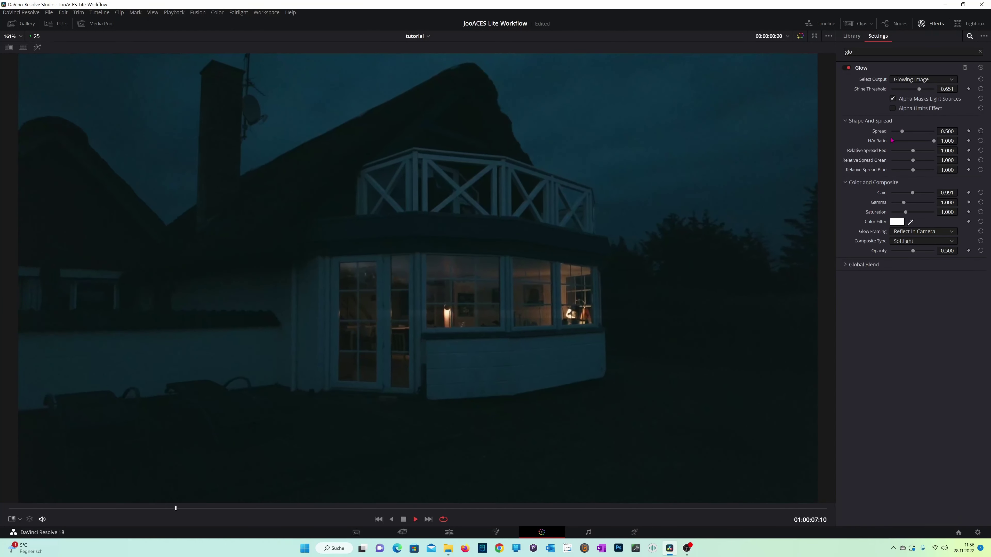
key(space)
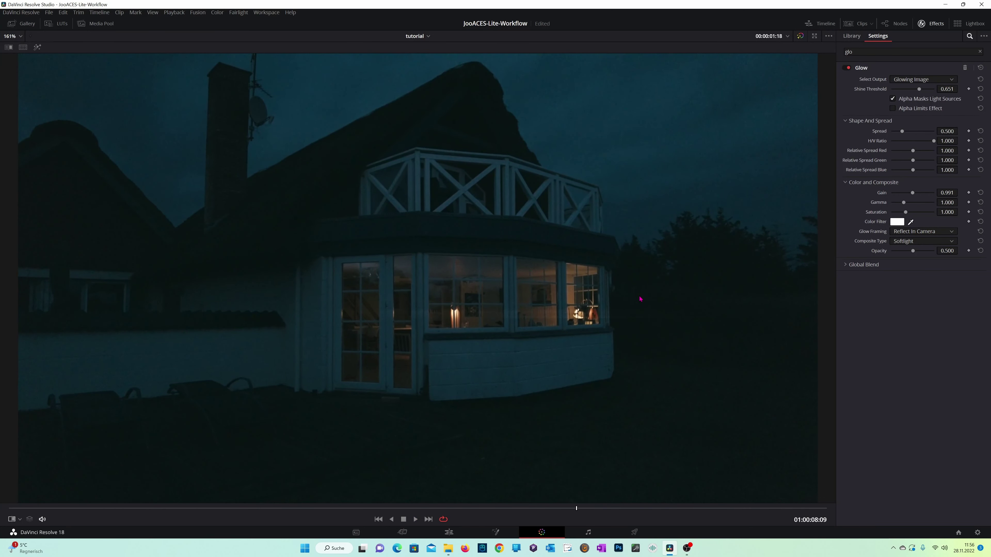
key(alt+f)
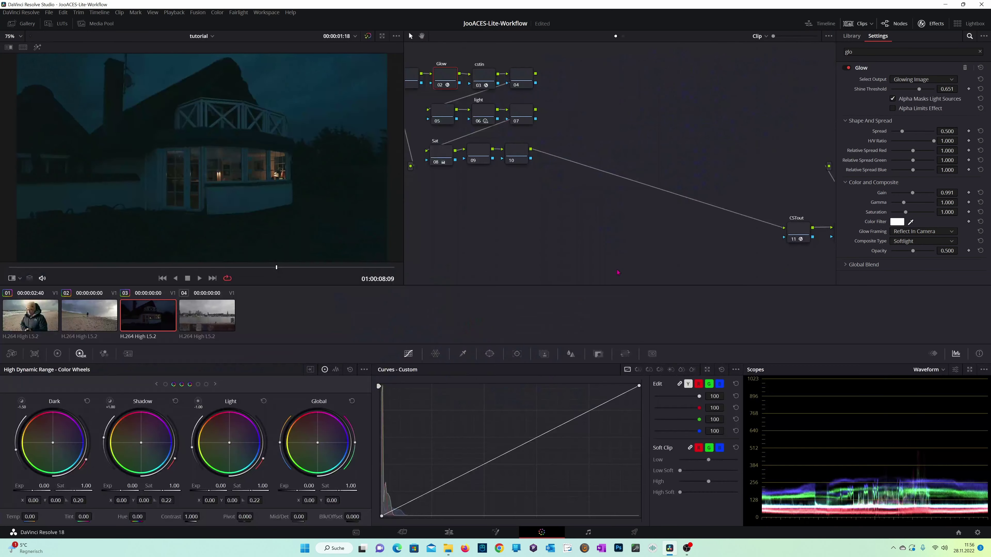
On the light node, set the Light wheel's exposure to 0.18, range to -2.55, and color balance to X -0.01, Y 0.01.
click(479, 111)
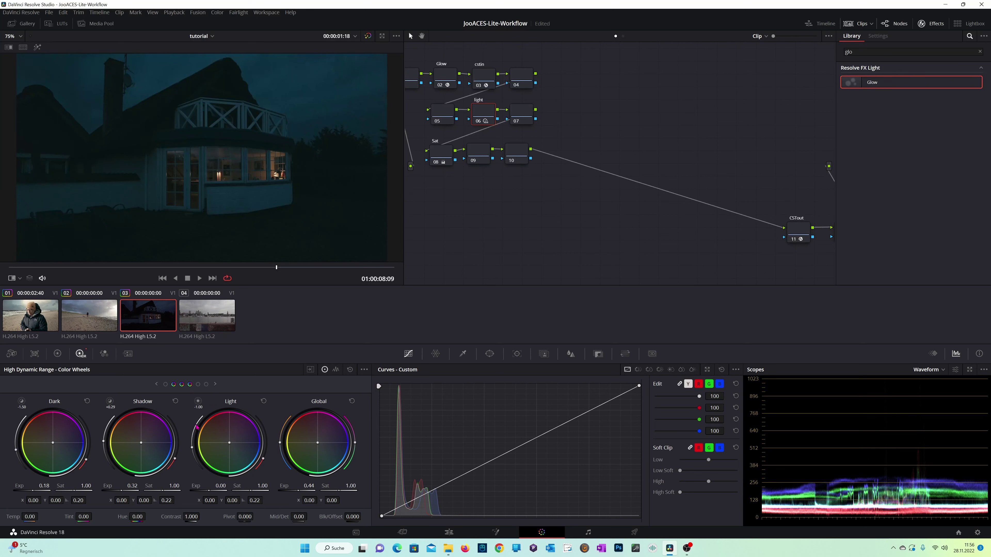
key(shift+h)
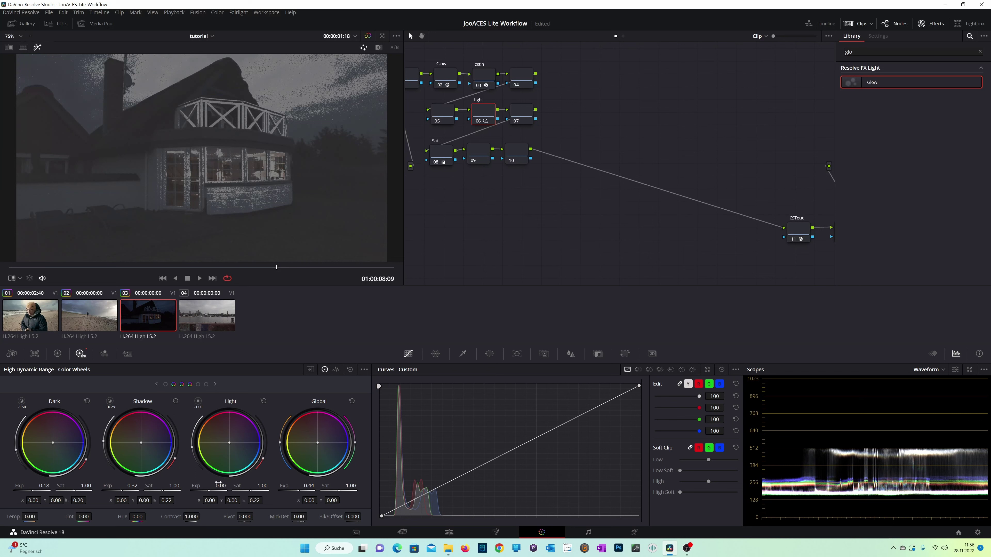
drag(219, 488, 226, 489)
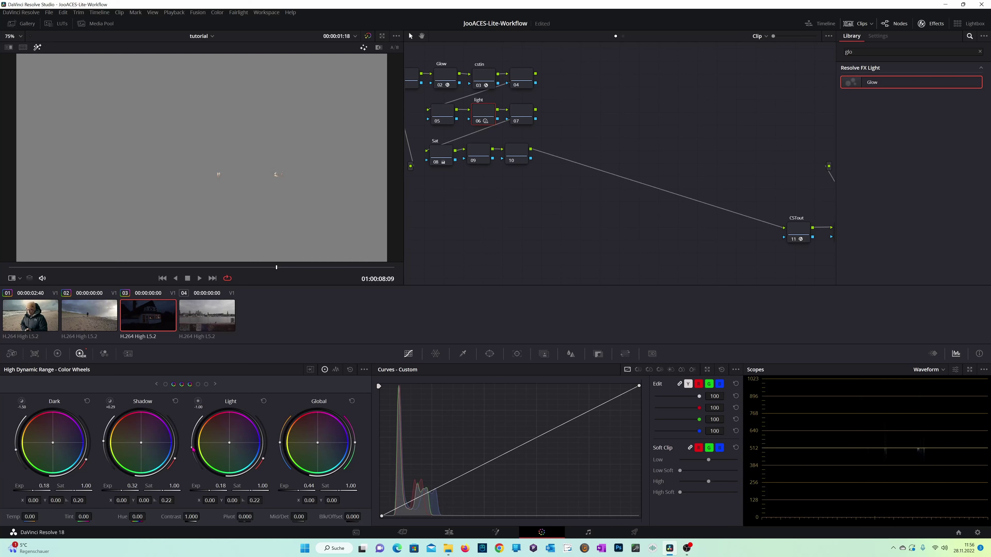
drag(193, 450, 193, 460)
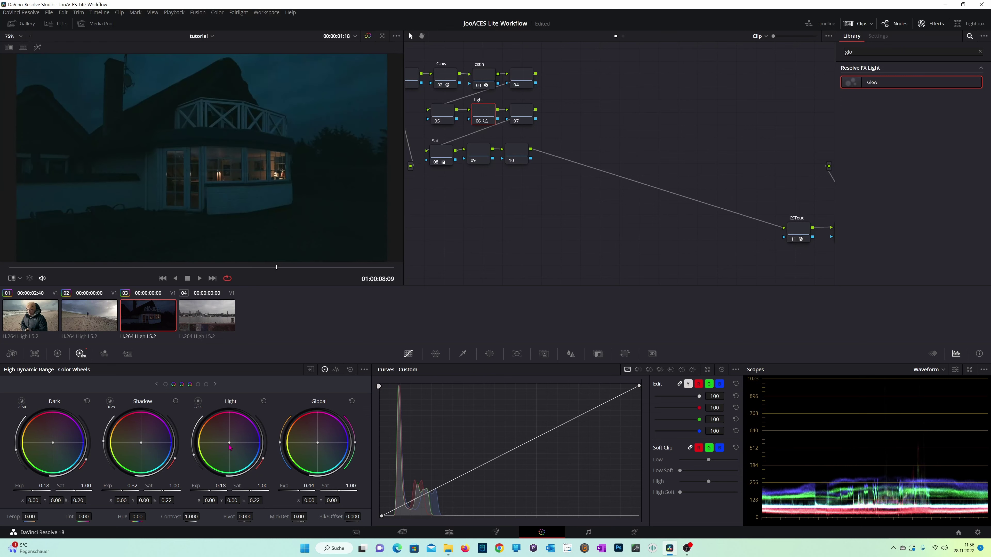
drag(227, 459, 226, 460)
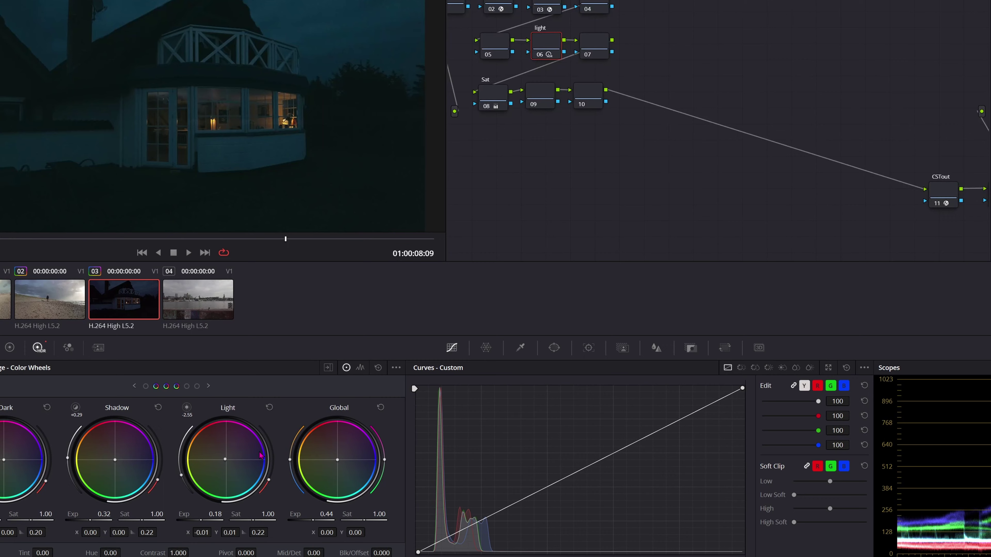
Play the third clip full screen to review the grade, then leave the full-screen view.
key(p)
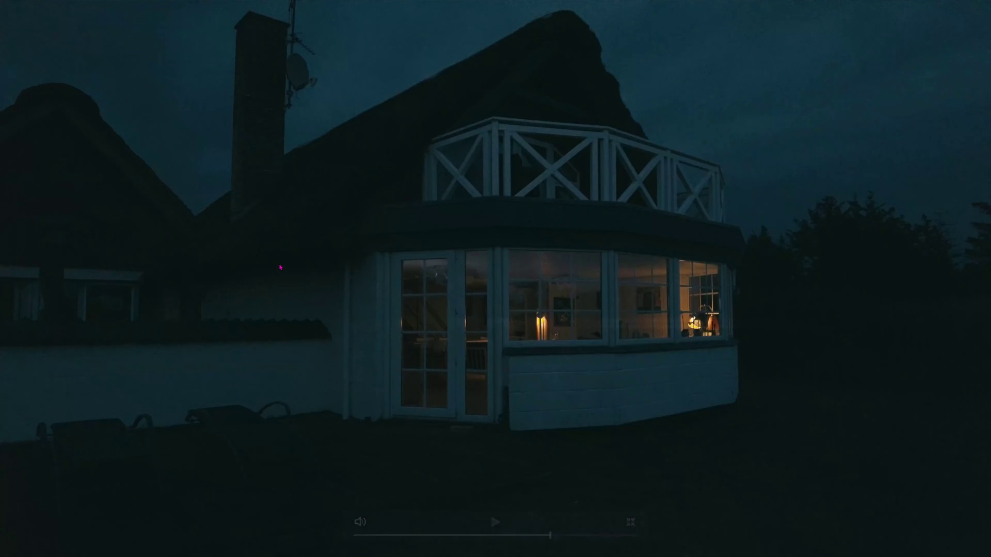
key(space)
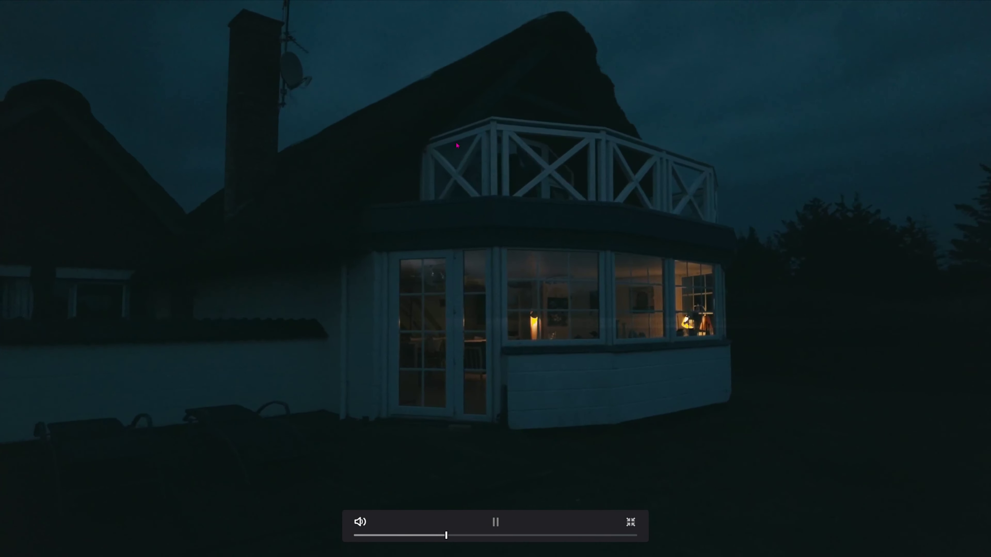
key(space)
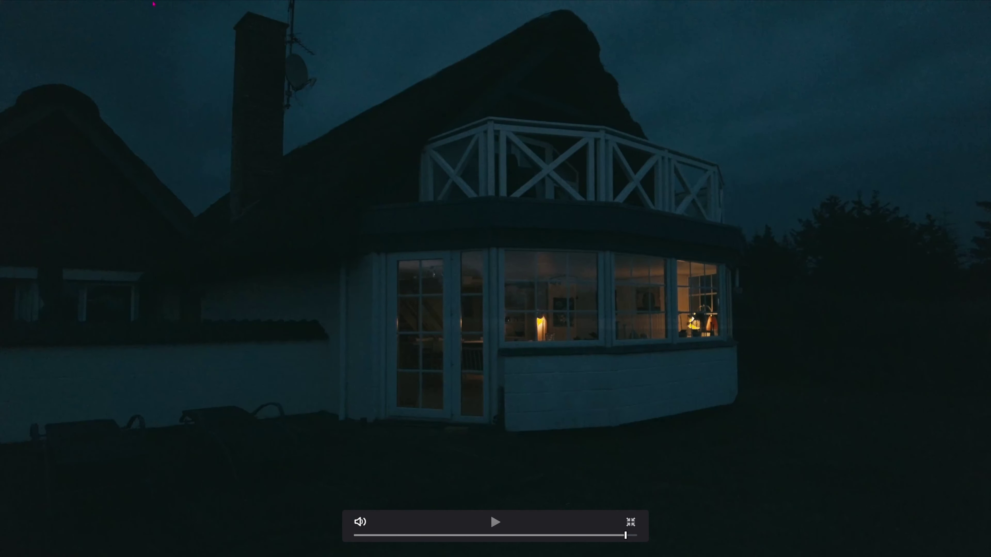
key(Escape)
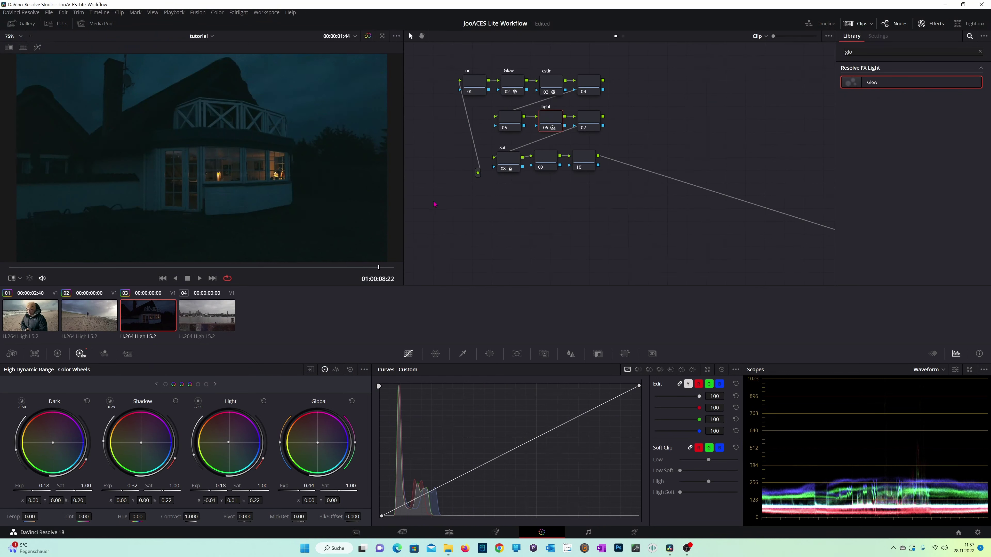
Select the fourth clip, the harbor shot, and paste the copied grade with its full node tree onto it.
drag(615, 256, 523, 214)
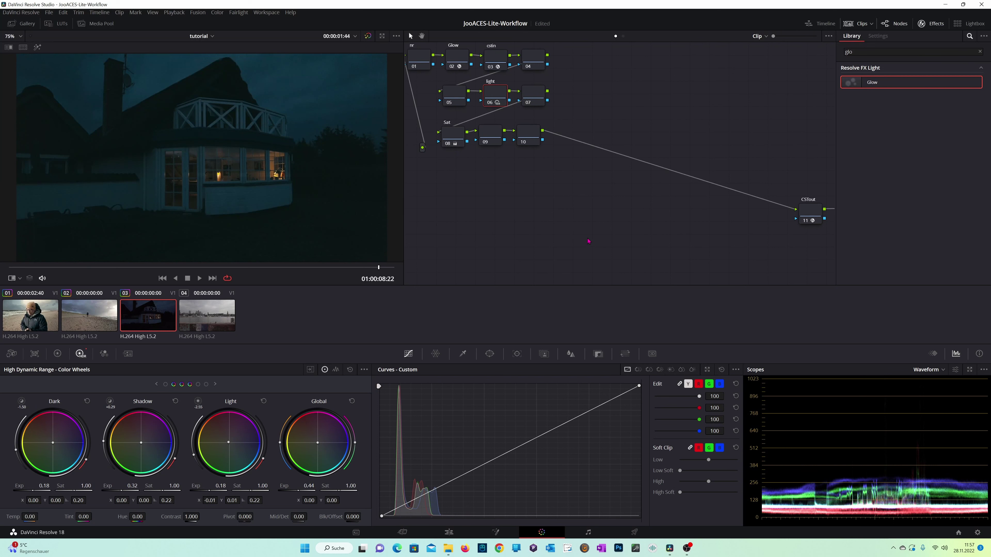
drag(488, 221, 542, 244)
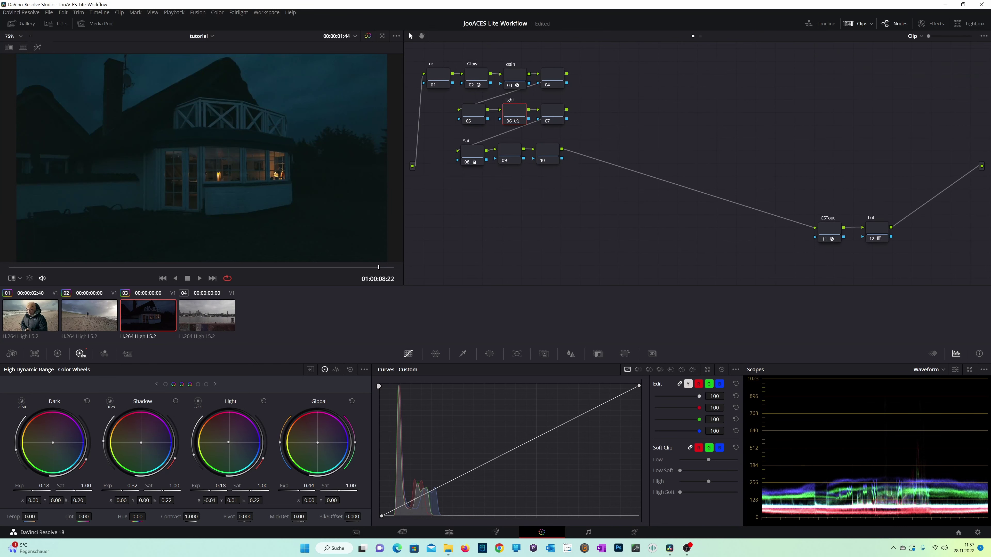
click(204, 322)
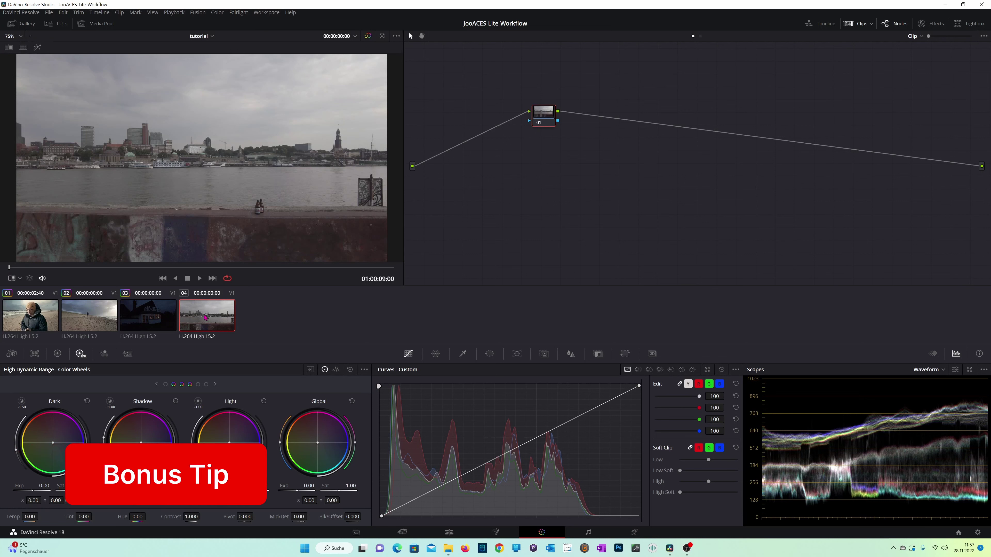
key(ctrl+v)
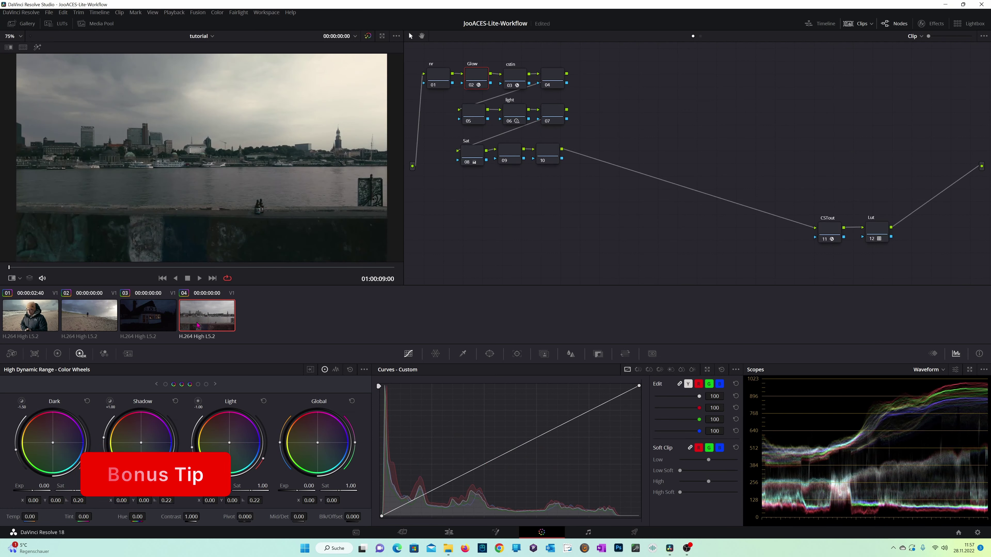
scroll(552, 232, up, 1)
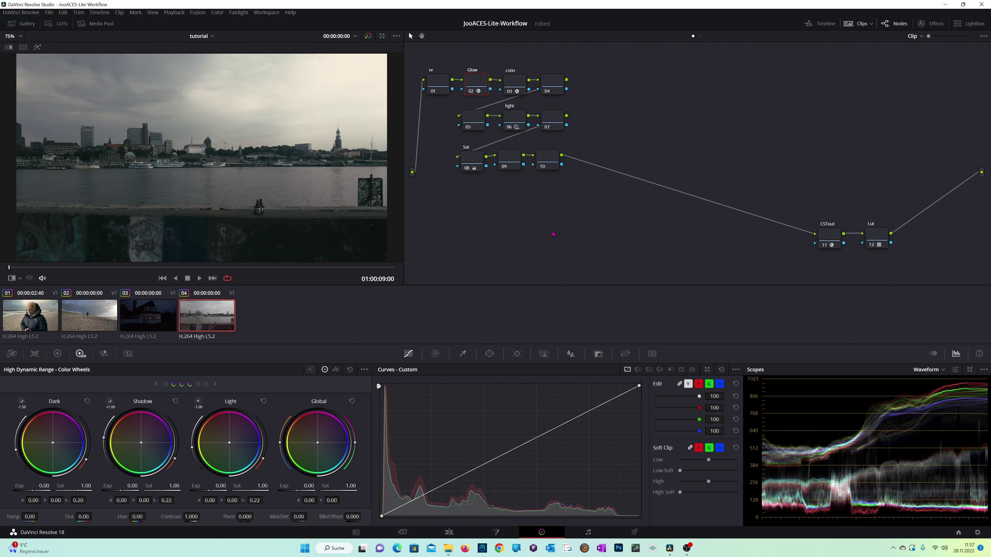
On the fourth clip's light node, lower the Light exposure to -0.59 and reset the Highlight wheel.
click(518, 121)
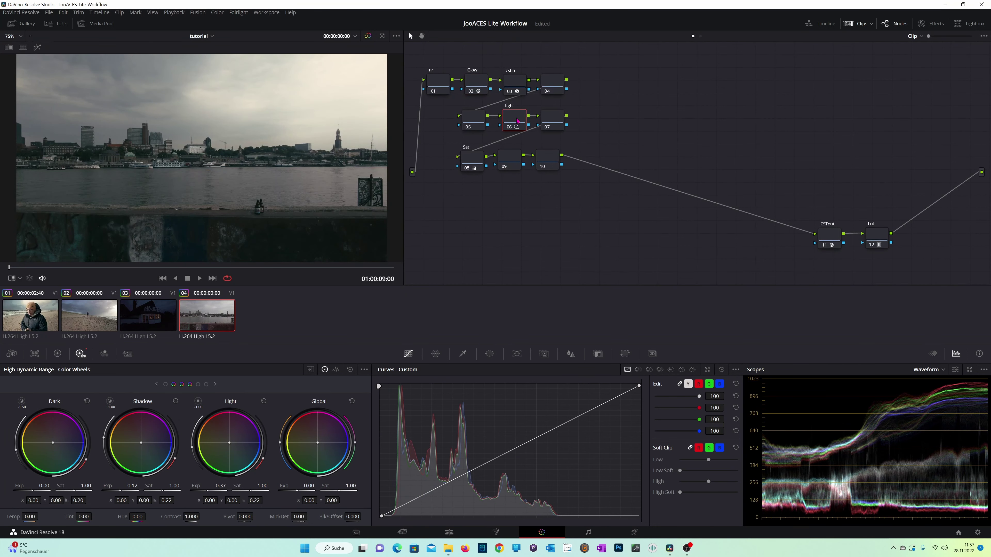
drag(220, 486, 211, 486)
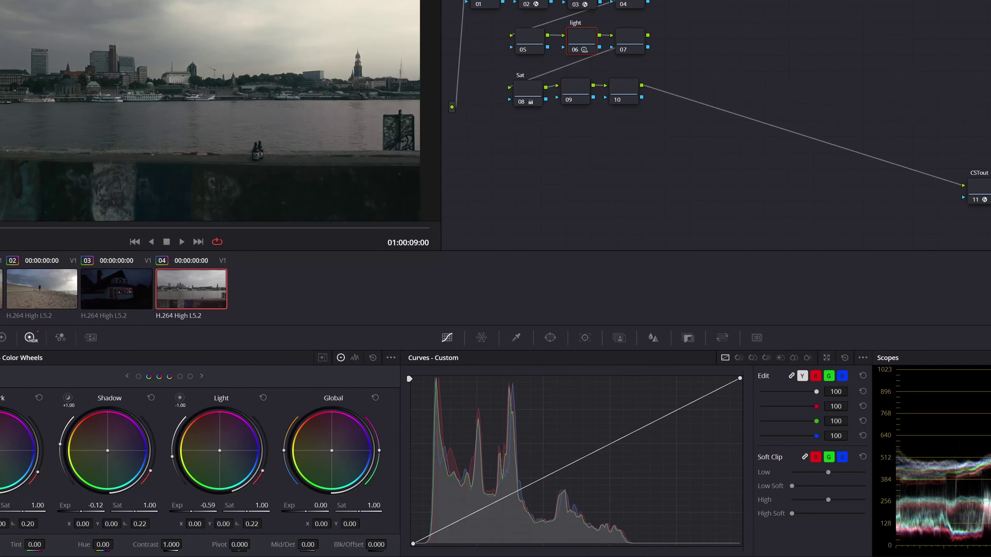
click(202, 376)
click(262, 398)
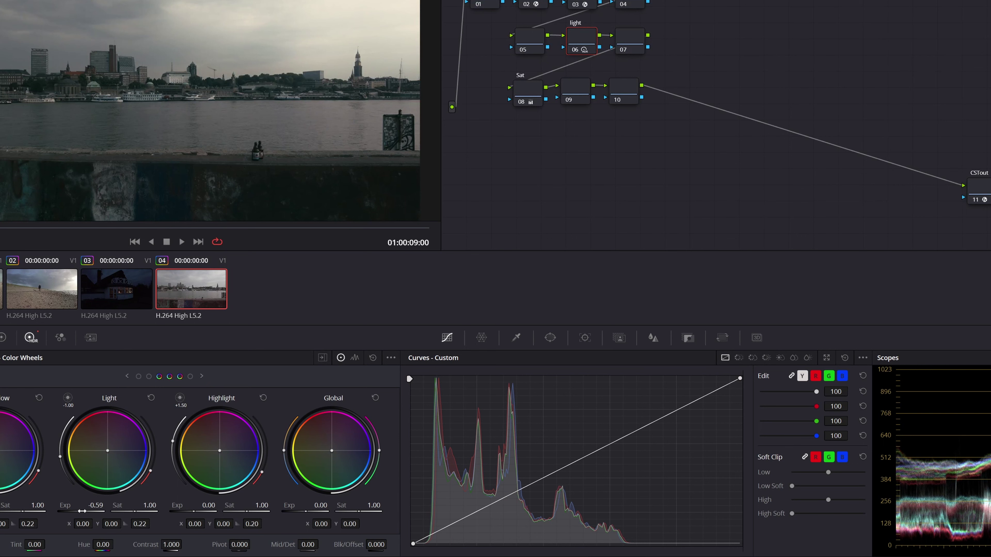
Fine-tune the fourth clip's Light exposure to -0.72 and lower its Shadow exposure to -0.19.
drag(95, 505, 87, 506)
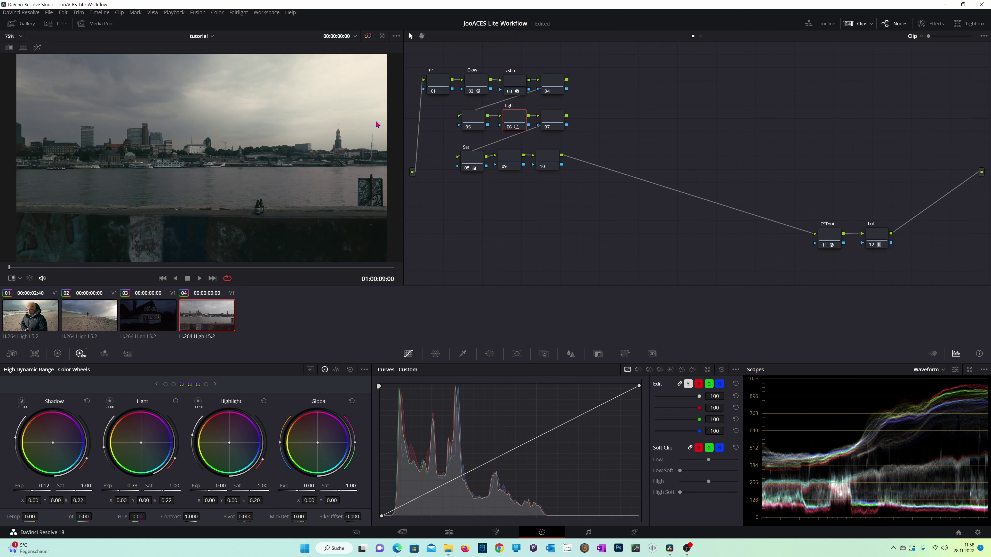
drag(130, 491, 131, 491)
drag(32, 491, 29, 491)
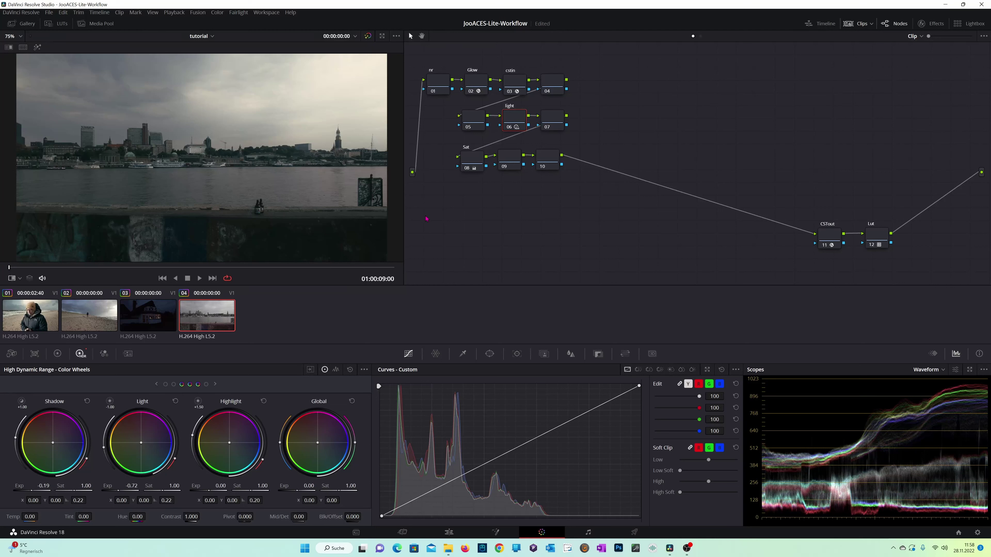
Select node 05 and examine the color space and gamma options available for its HDR color wheels.
click(463, 127)
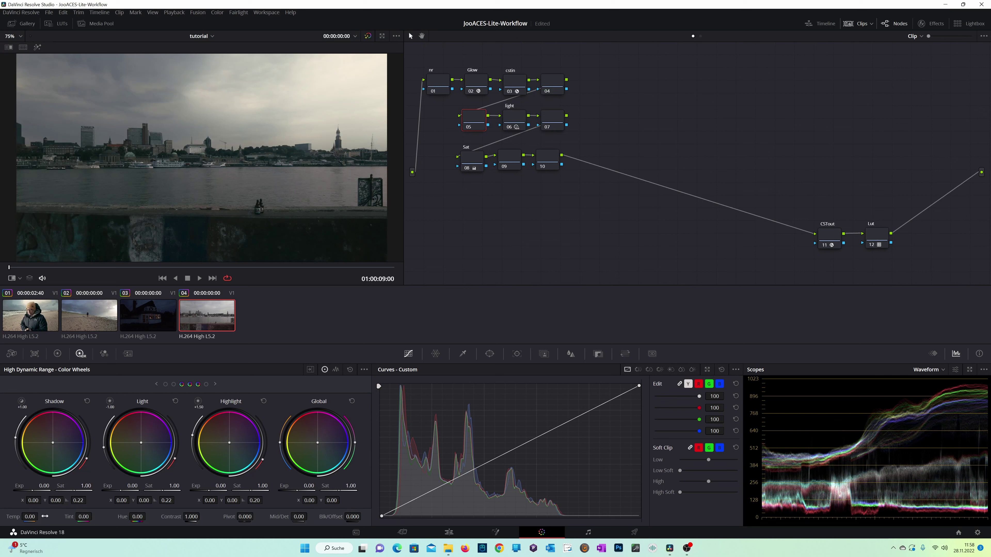
click(366, 370)
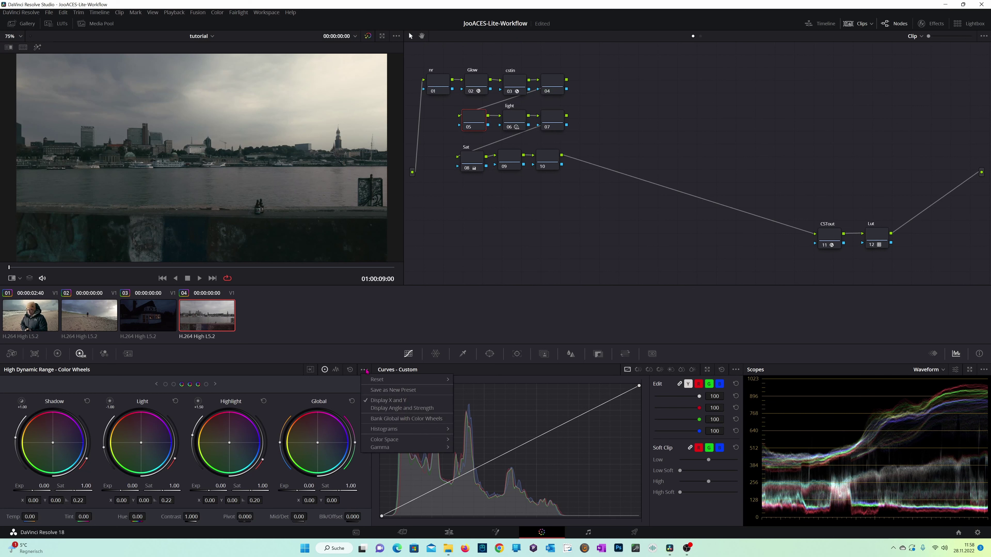
mouse_move(387, 441)
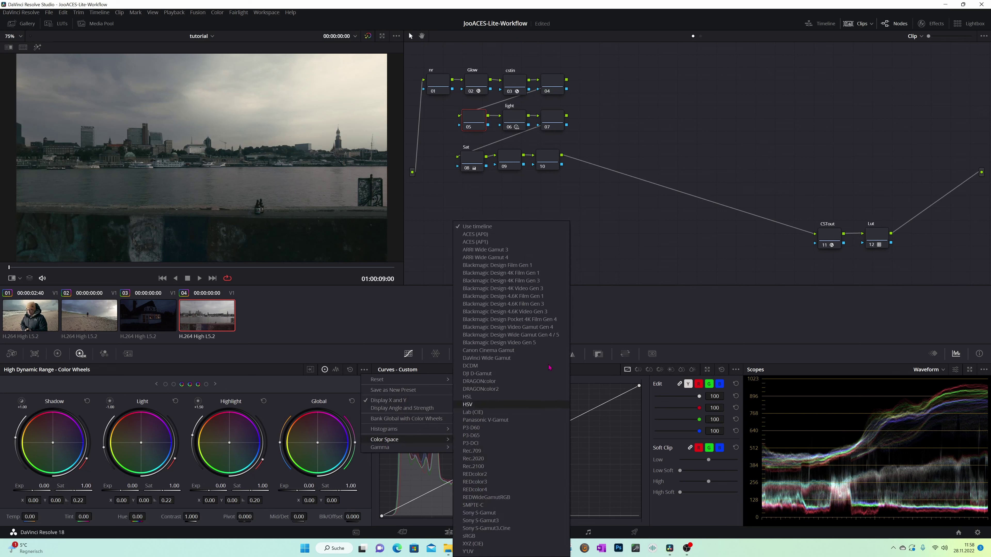
click(406, 355)
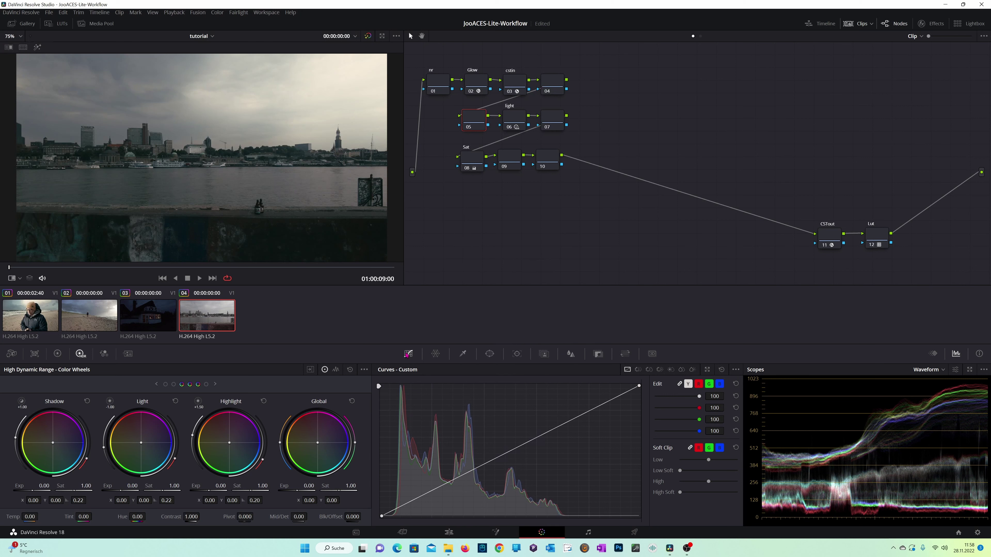
click(363, 369)
mouse_move(379, 448)
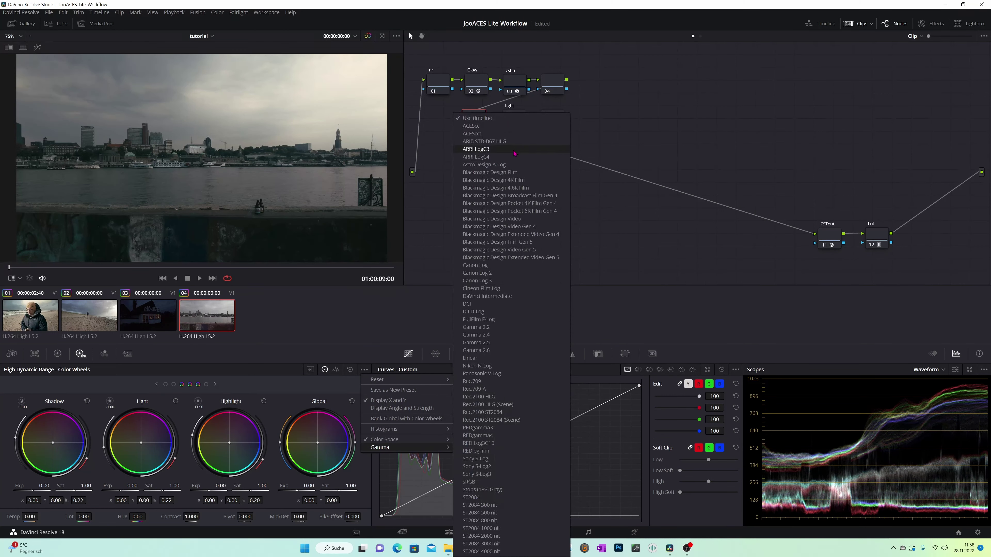
click(185, 345)
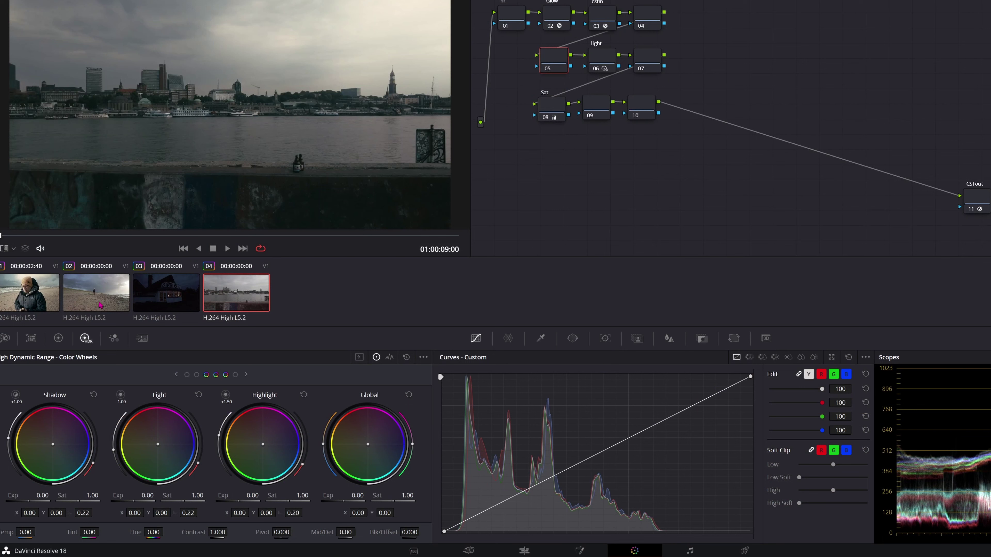
Lower node 05's HDR Temp to about -254 and label the node wb.
drag(26, 529, 0, 530)
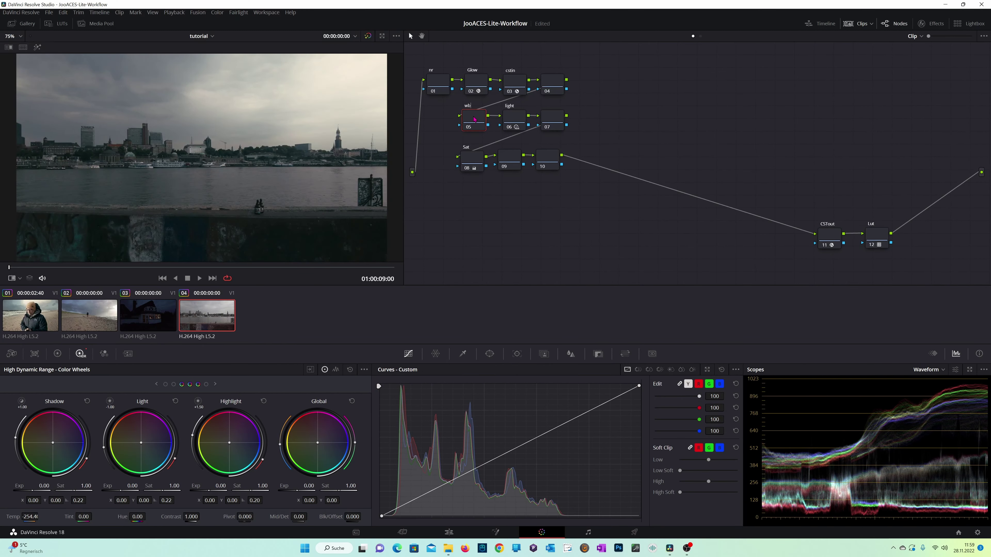
key(Return)
On the fourth clip's light node, lower the Highlight exposure to -0.35 and save the project.
click(511, 127)
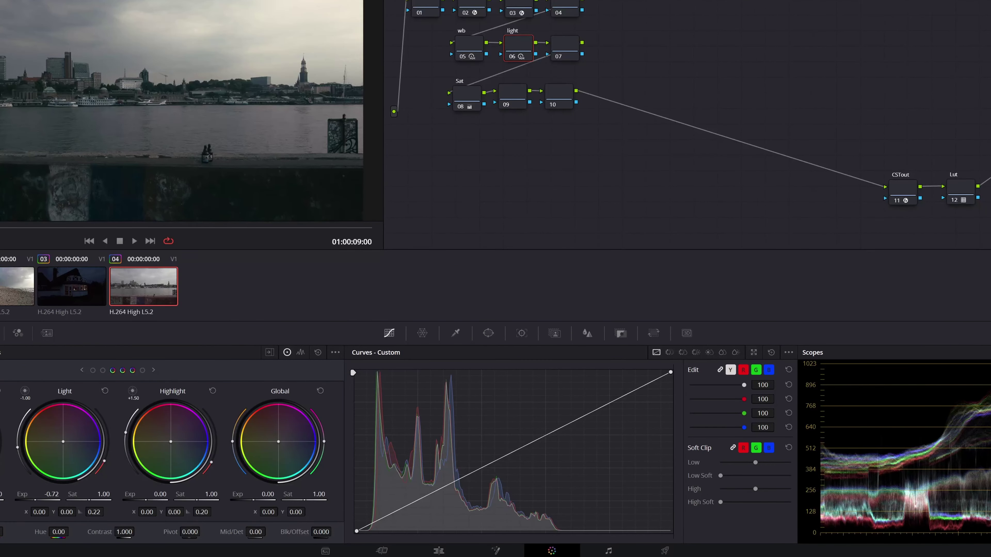
drag(161, 494, 149, 494)
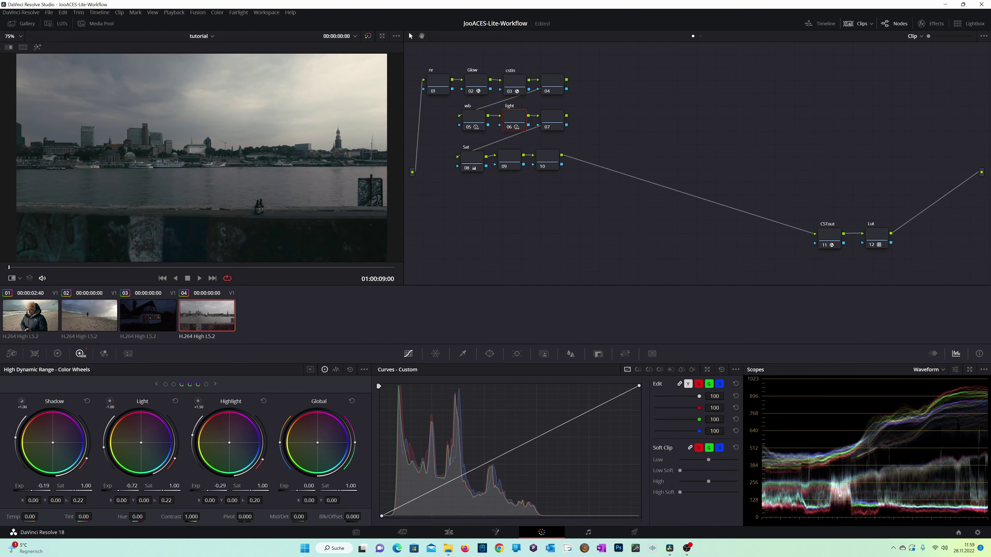
drag(220, 486, 219, 486)
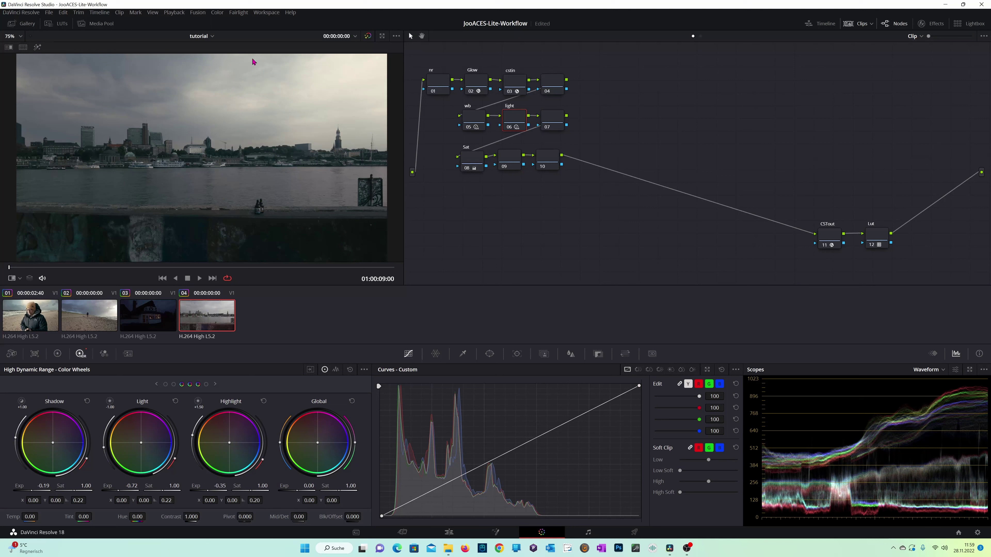
key(ctrl+s)
Shift the light node's Light wheel X balance to 0.02 and lower its Highlight exposure to -0.40.
drag(144, 500, 145, 501)
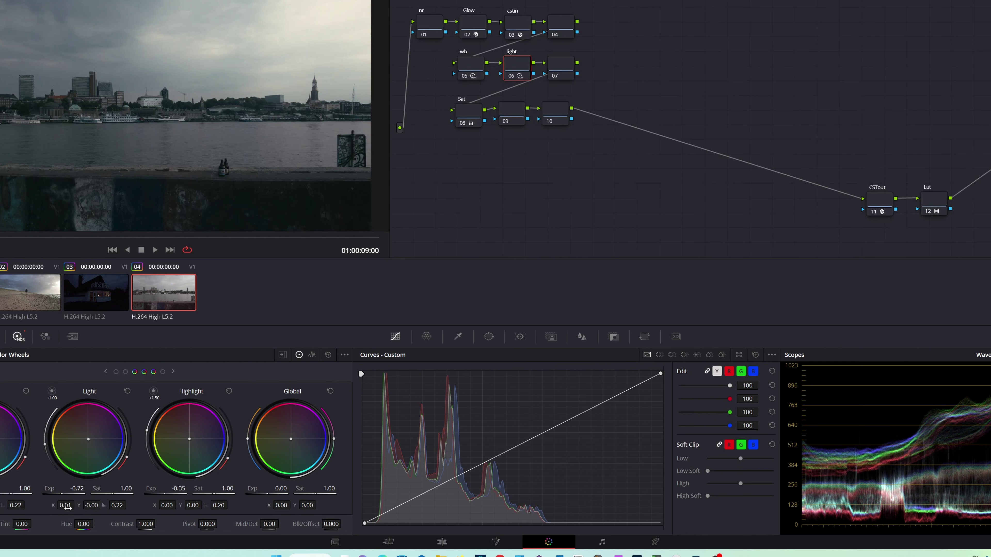
drag(65, 505, 66, 505)
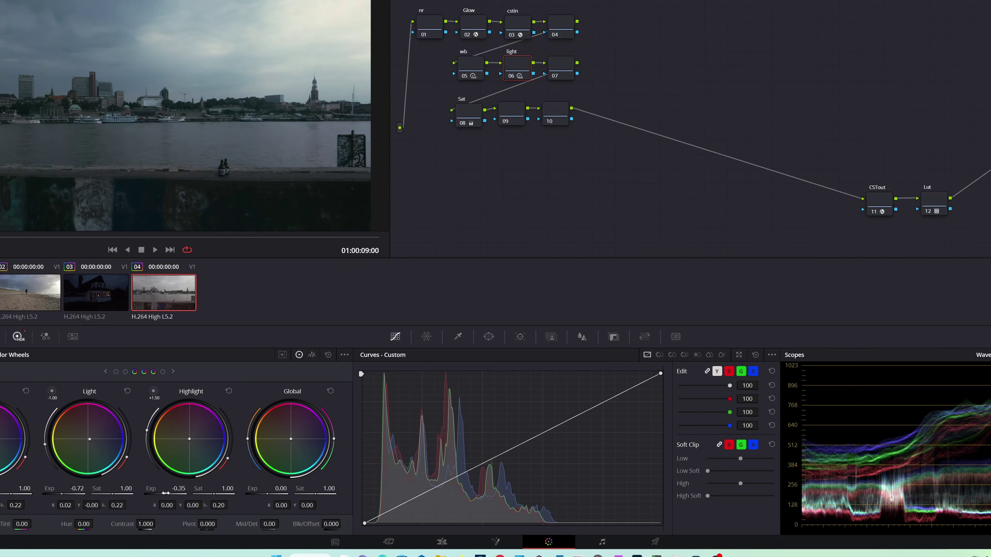
drag(179, 489, 175, 489)
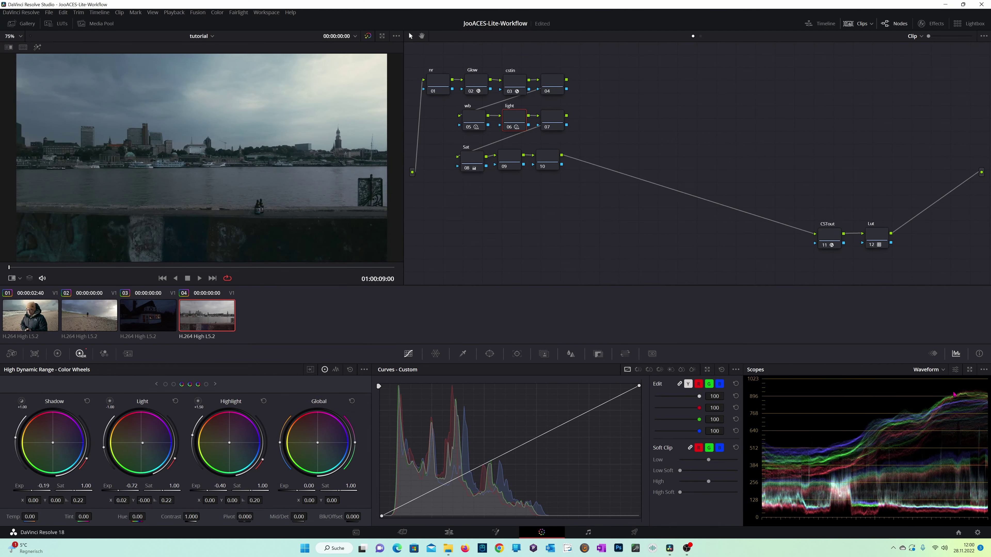
Examine the graded shot's waveform in an enlarged scopes window, close it, and select the Glow node.
click(970, 369)
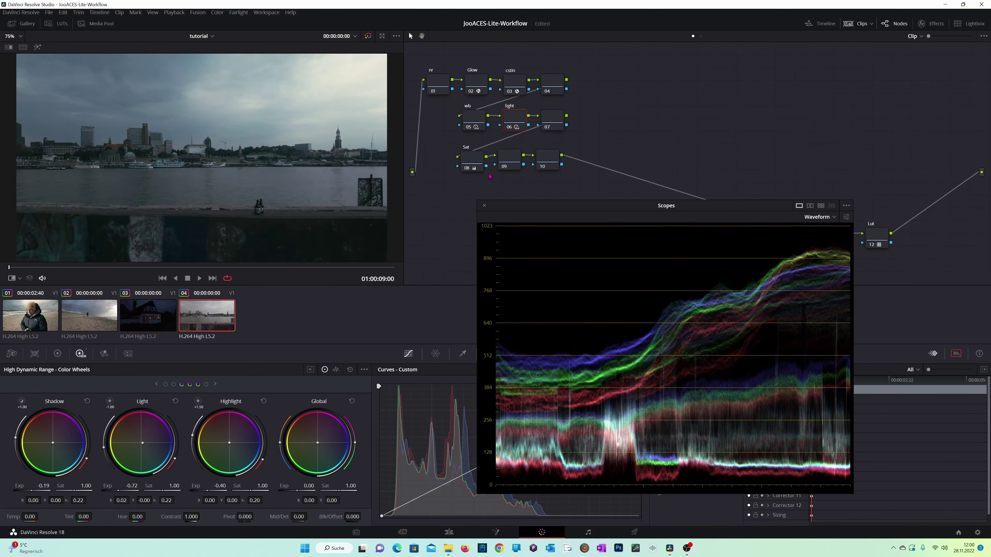
click(485, 206)
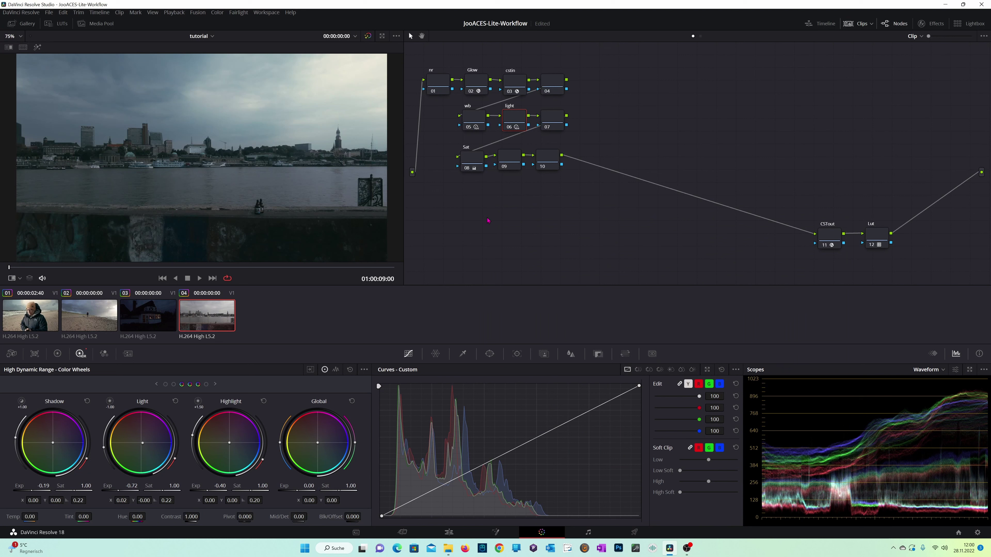
click(471, 84)
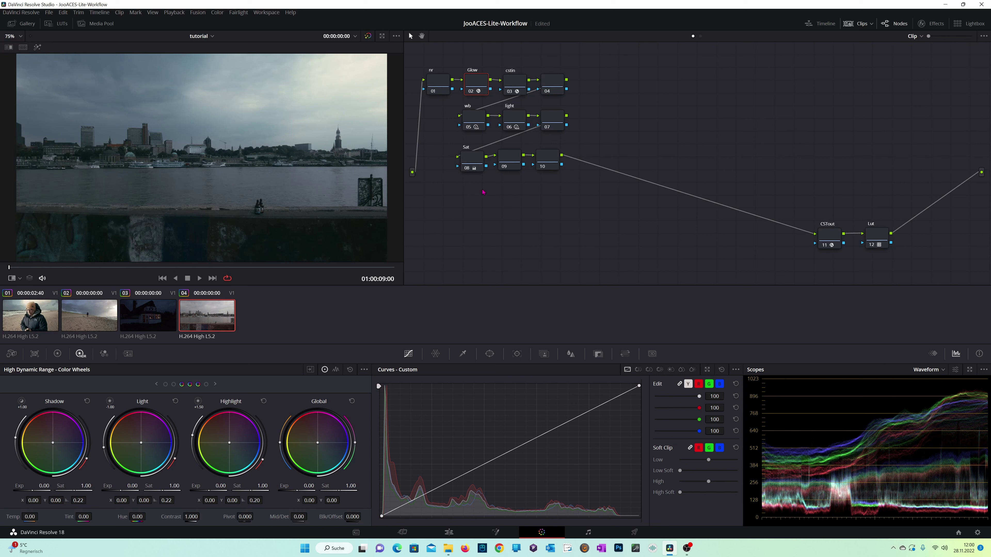
Align the Sat node under the wb node and raise its primary Gain to 1.53.
click(472, 164)
drag(469, 158, 472, 156)
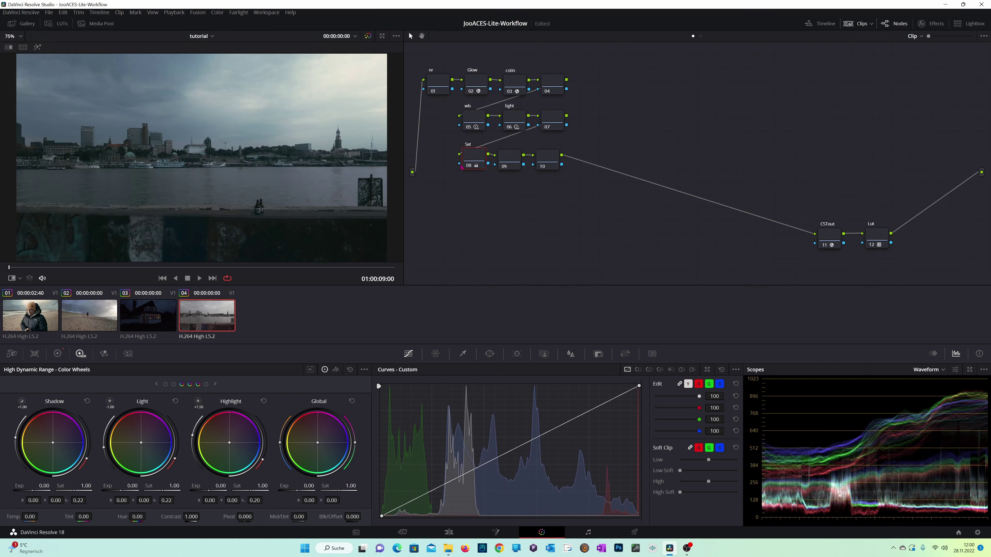
click(58, 354)
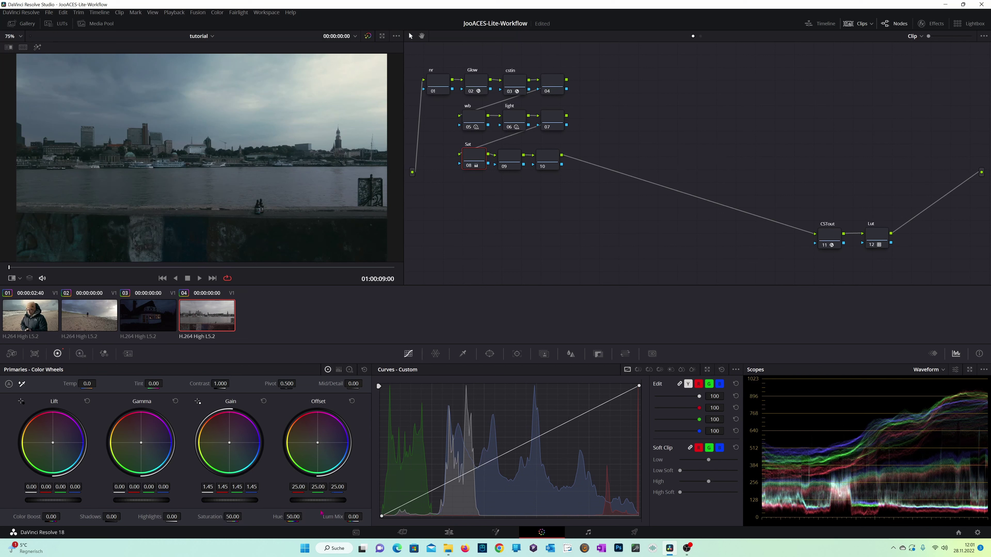
drag(229, 501, 240, 501)
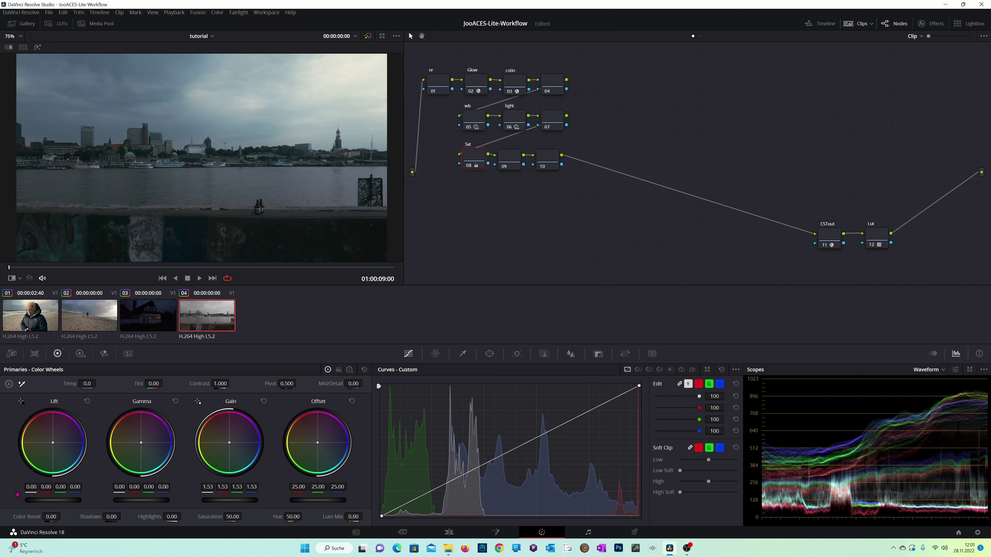
Try different Color Boost amounts on the Sat node, resetting between them, and settle on -19.
drag(55, 518, 6, 518)
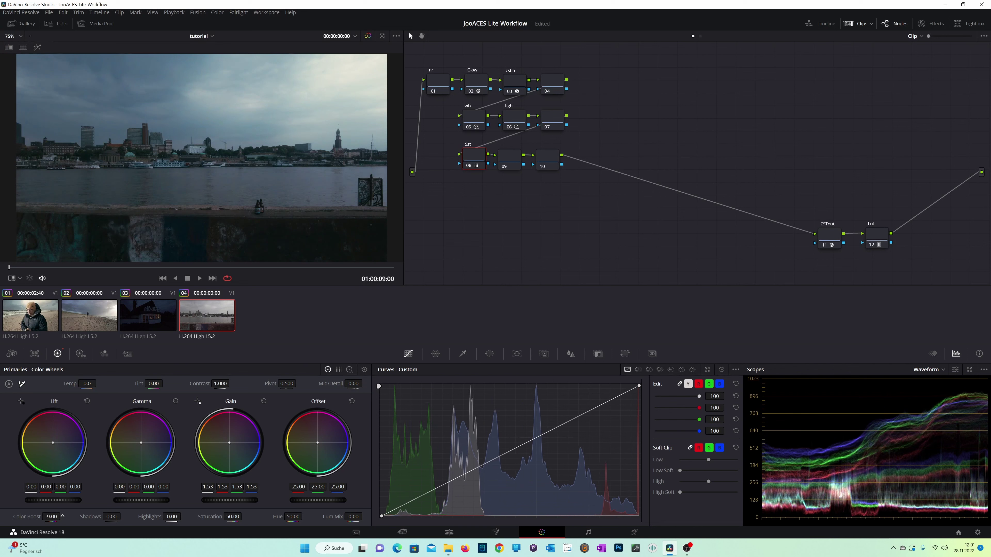
double_click(19, 517)
drag(51, 516, 10, 530)
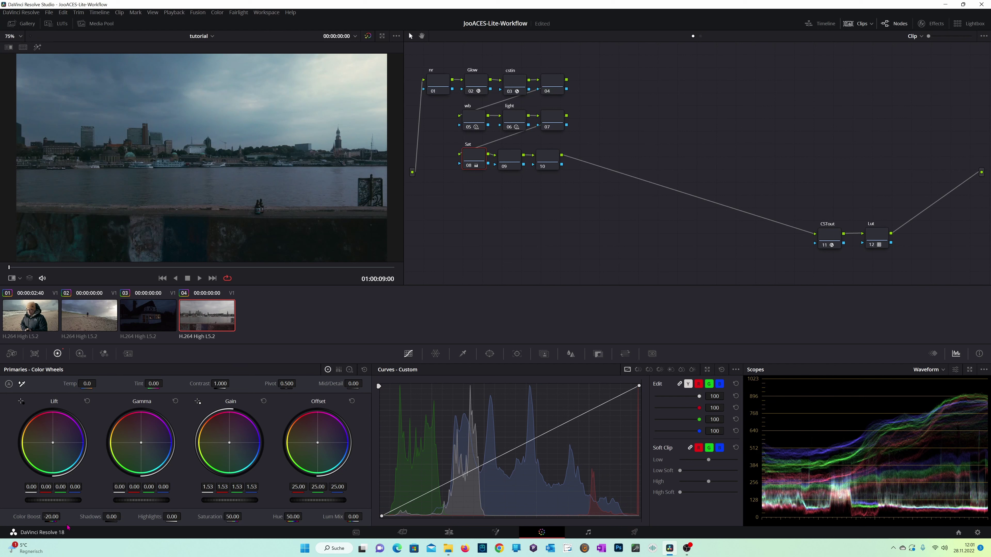
double_click(20, 516)
drag(52, 518, 37, 518)
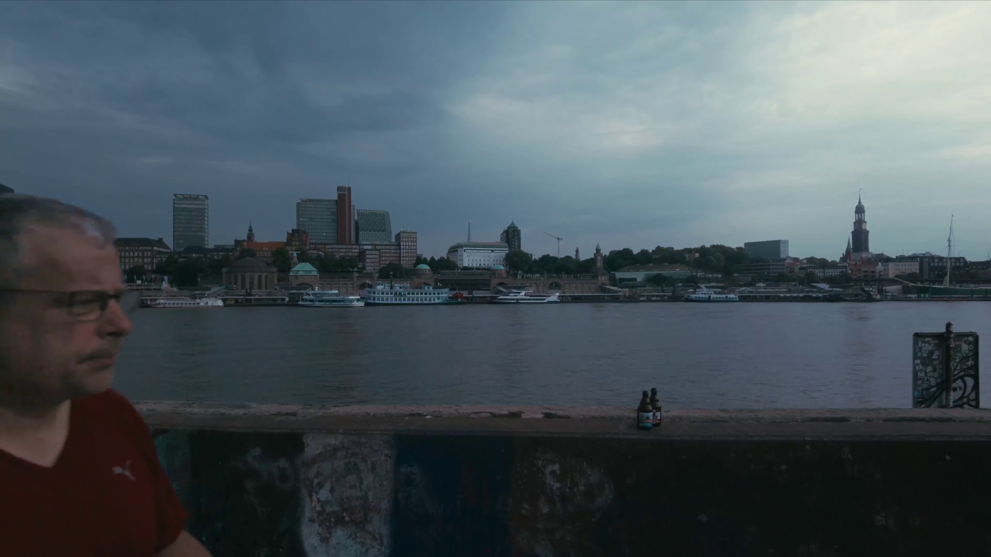
Play the fourth clip full screen to review the grade, pause it, and leave the full-screen view.
mouse_move(571, 544)
drag(581, 537, 523, 538)
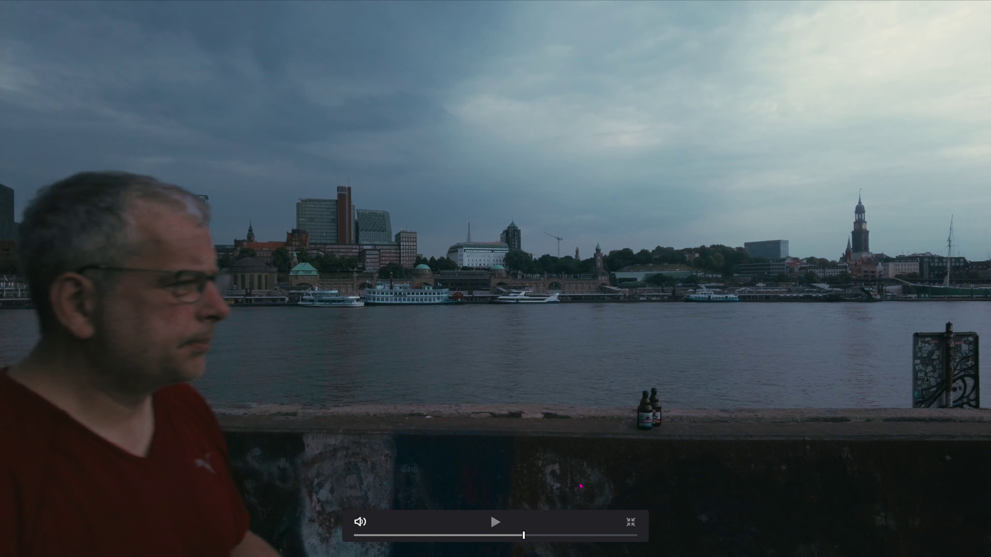
click(496, 524)
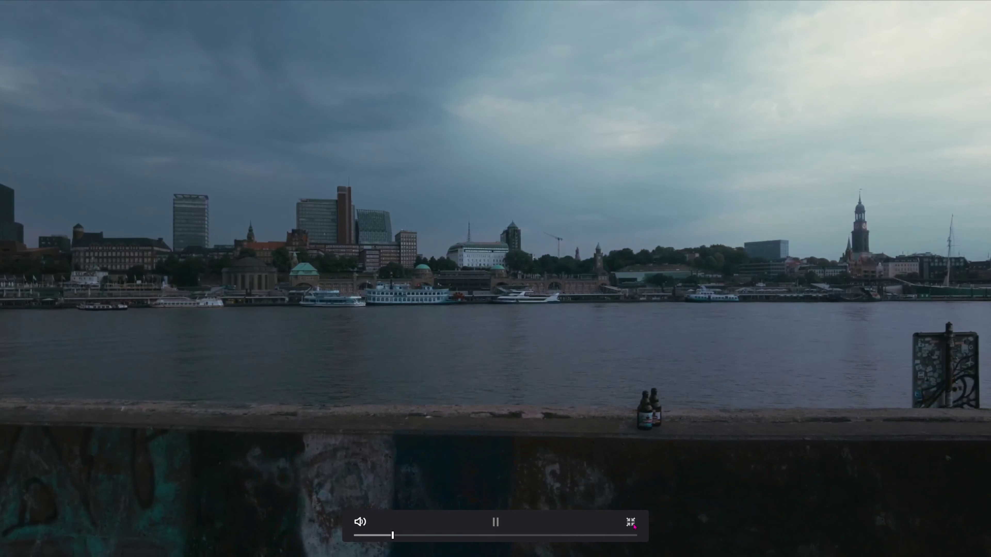
click(495, 522)
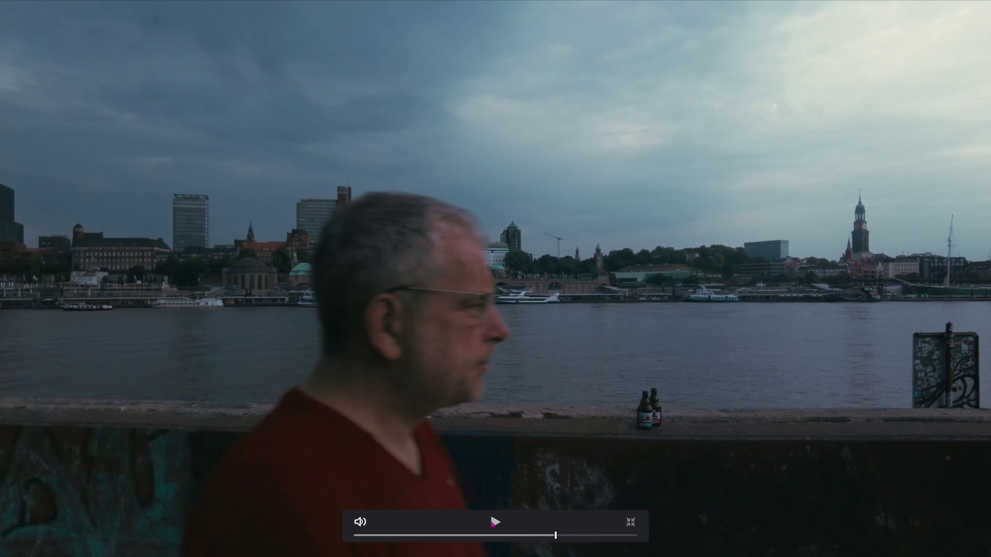
click(630, 522)
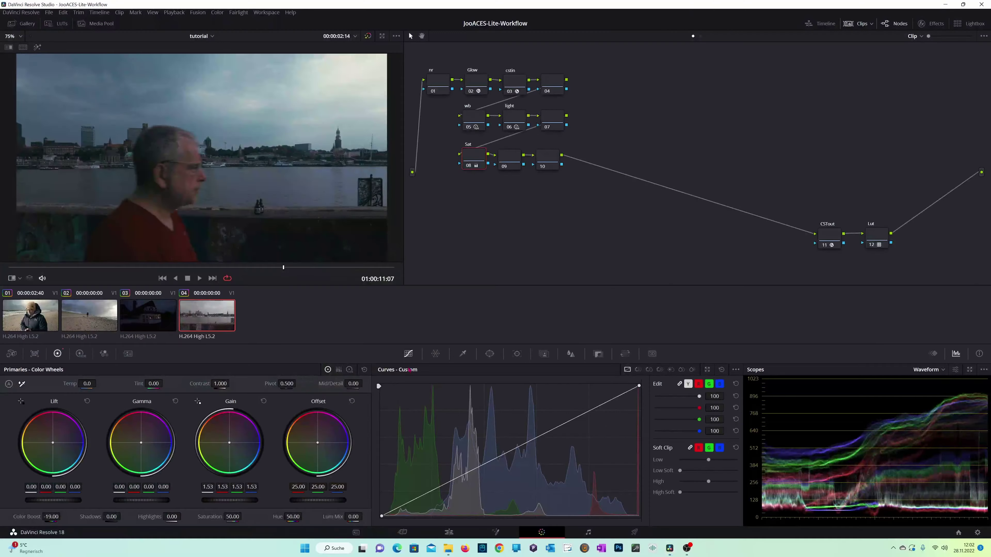